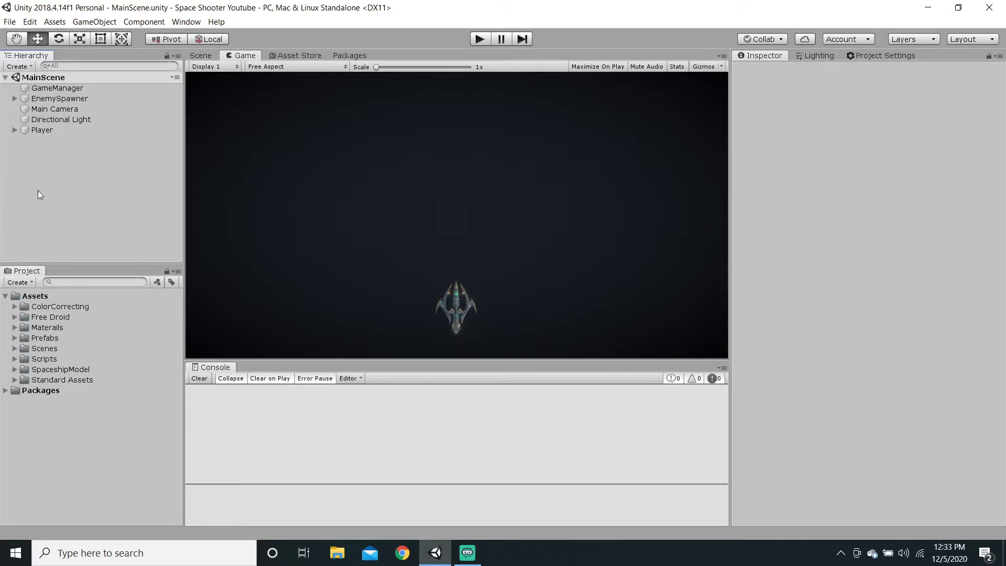
Enable maximizing on play and playtest the game, steering the ship sideways and firing at enemies, and stop the run
click(599, 68)
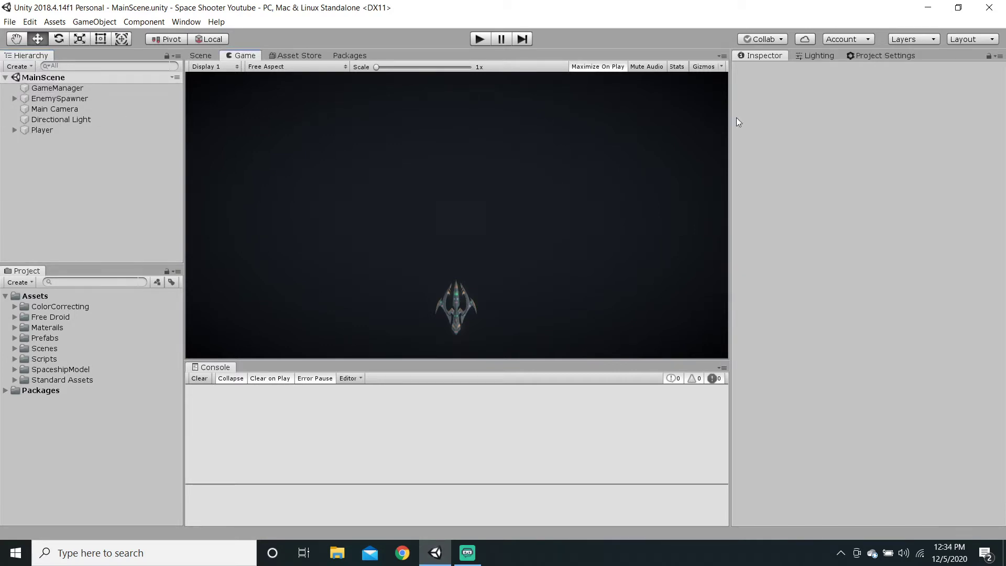
click(479, 39)
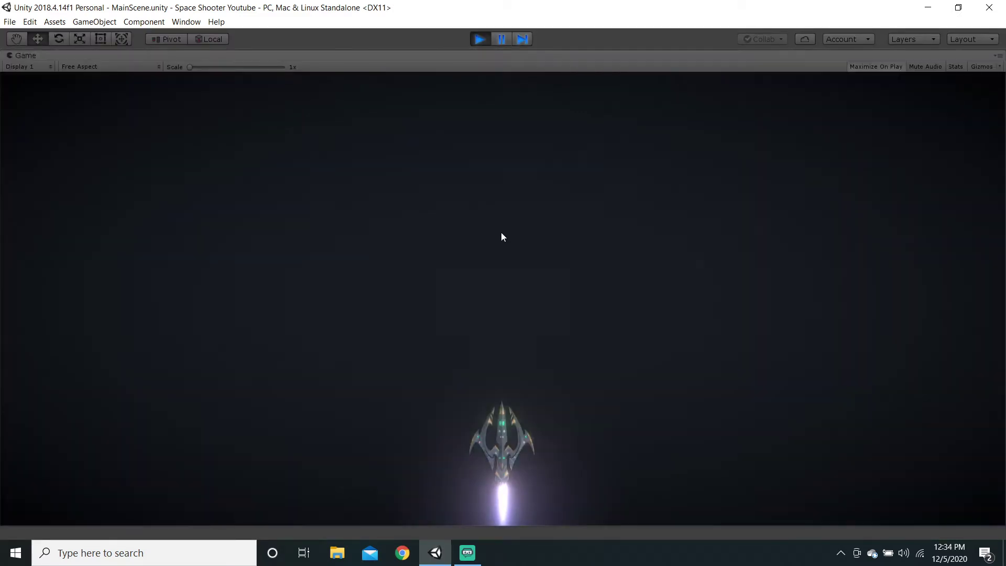
key(space)
key(Right)
key(Left)
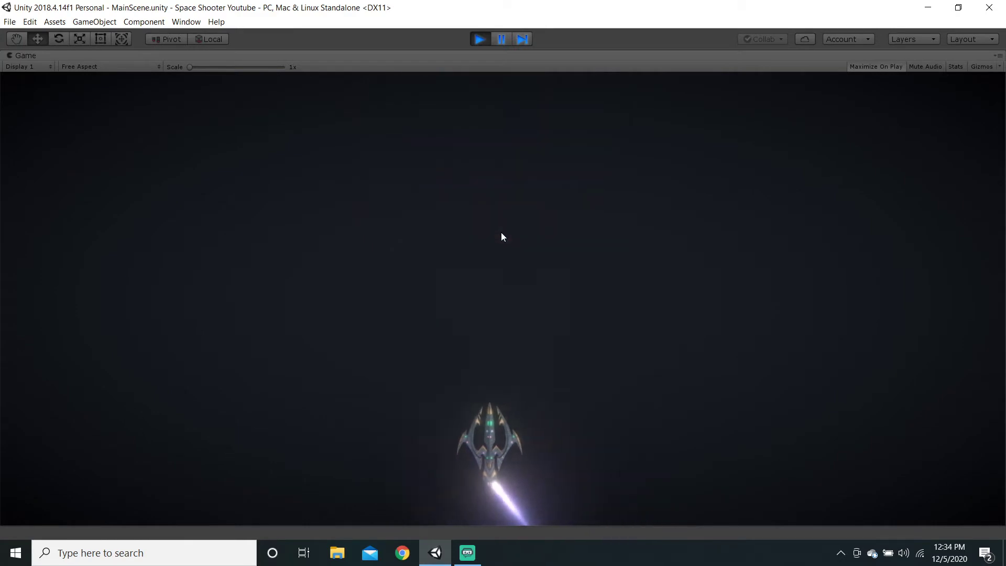
key(Right)
key(Left)
key(Right)
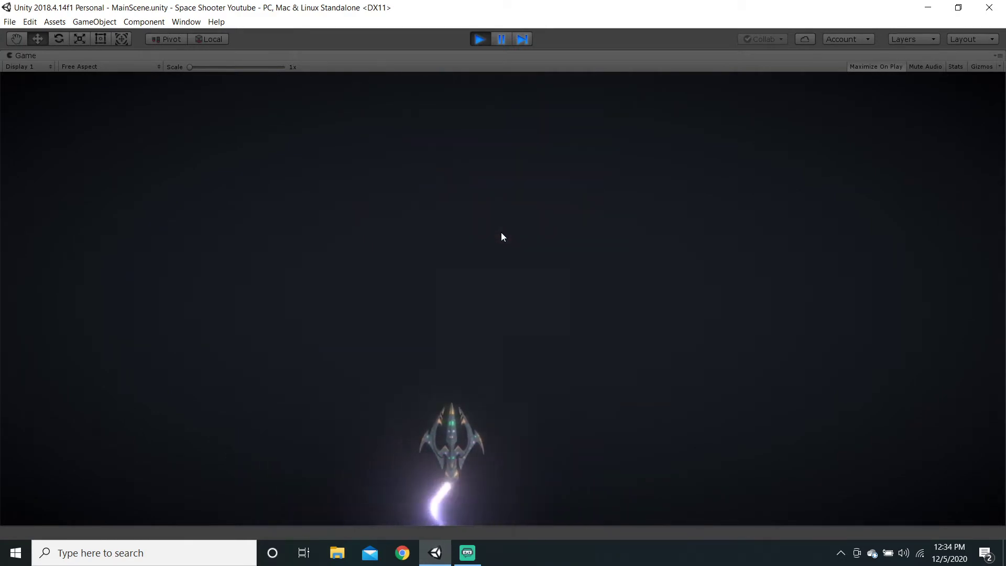
key(Right)
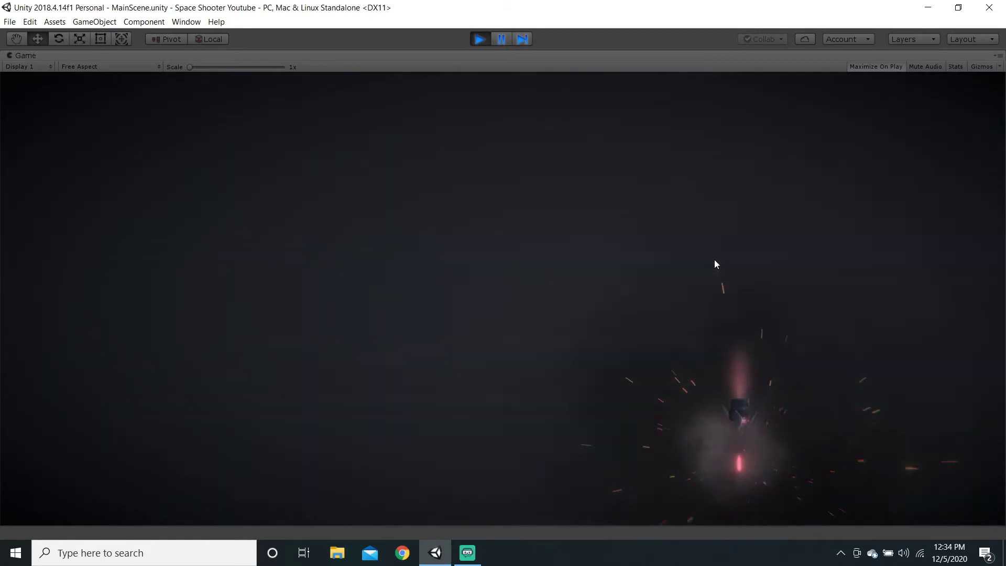
click(561, 260)
key(Left)
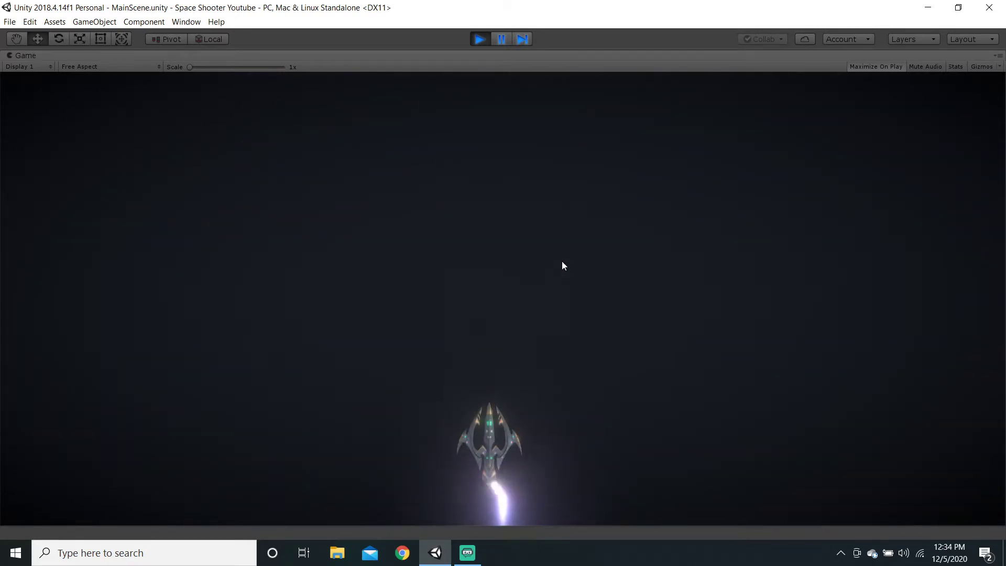
click(561, 262)
key(Left)
key(Right)
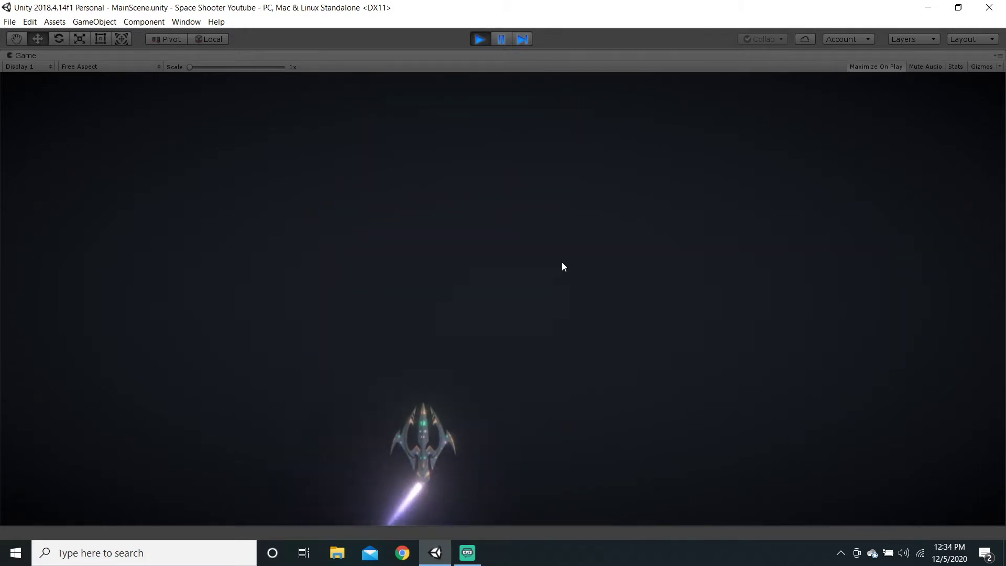
key(Left)
key(Right)
click(561, 262)
click(561, 261)
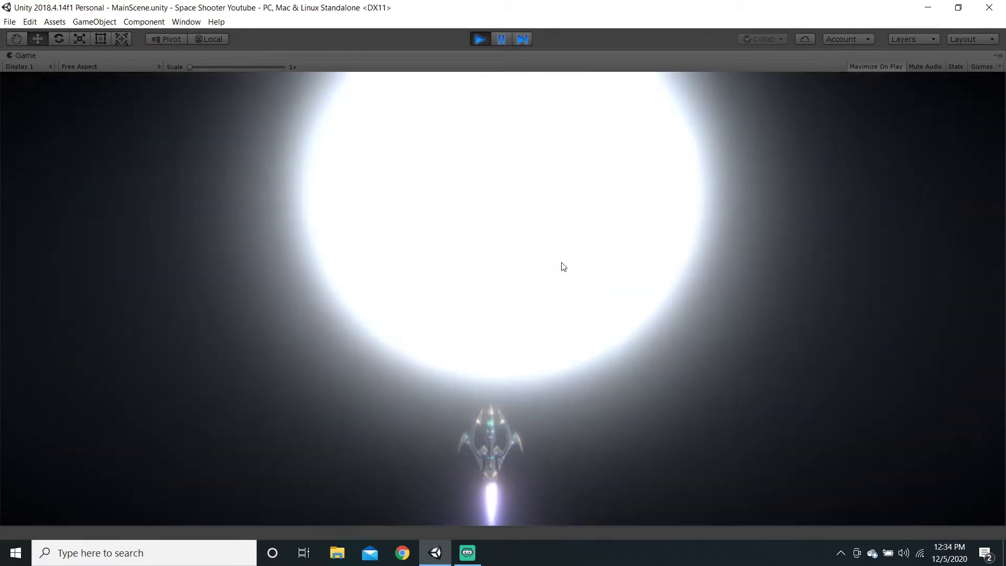
key(Left)
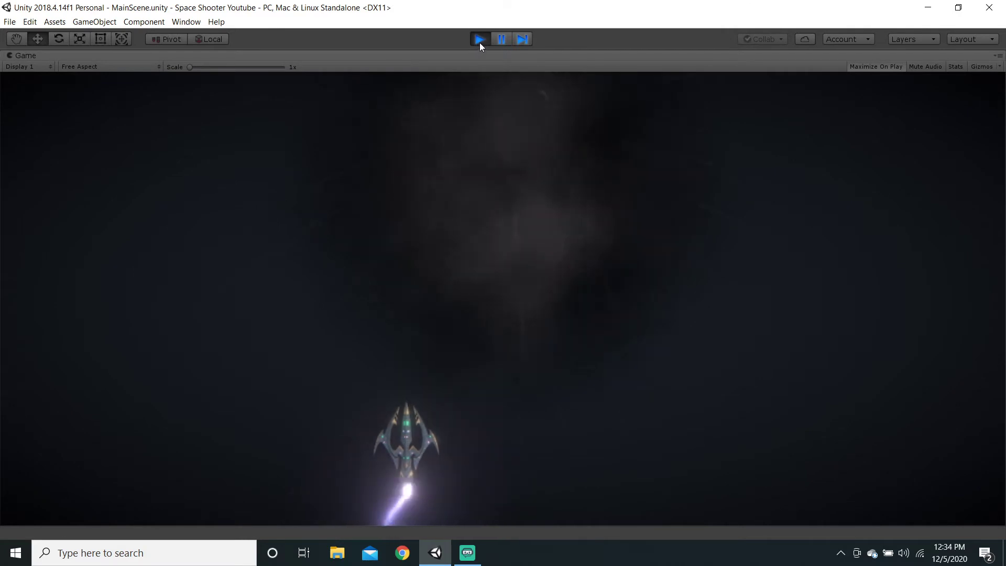
click(479, 42)
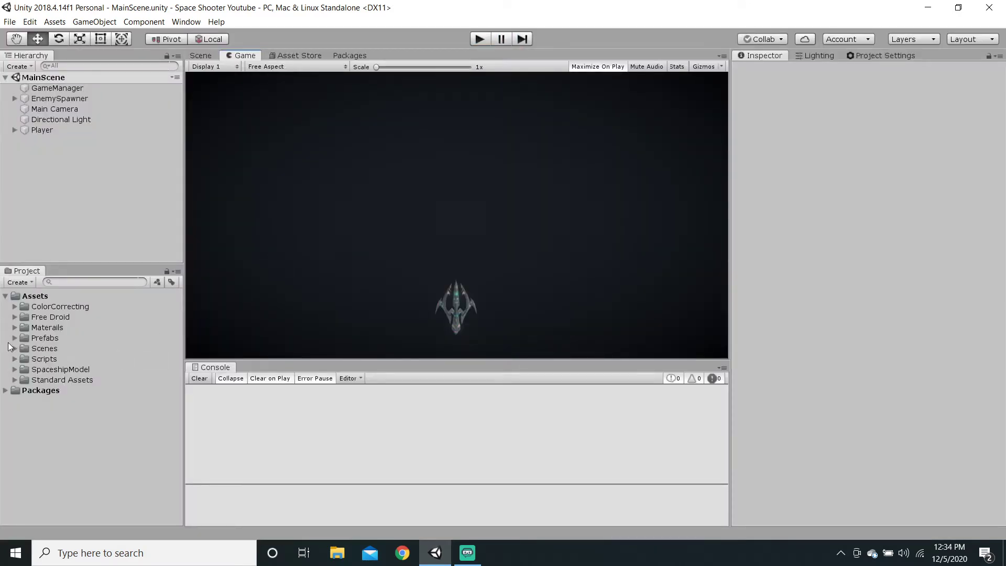
Examine the Bullet prefab's components and its Bullet script in Visual Studio, and return to Unity
click(15, 338)
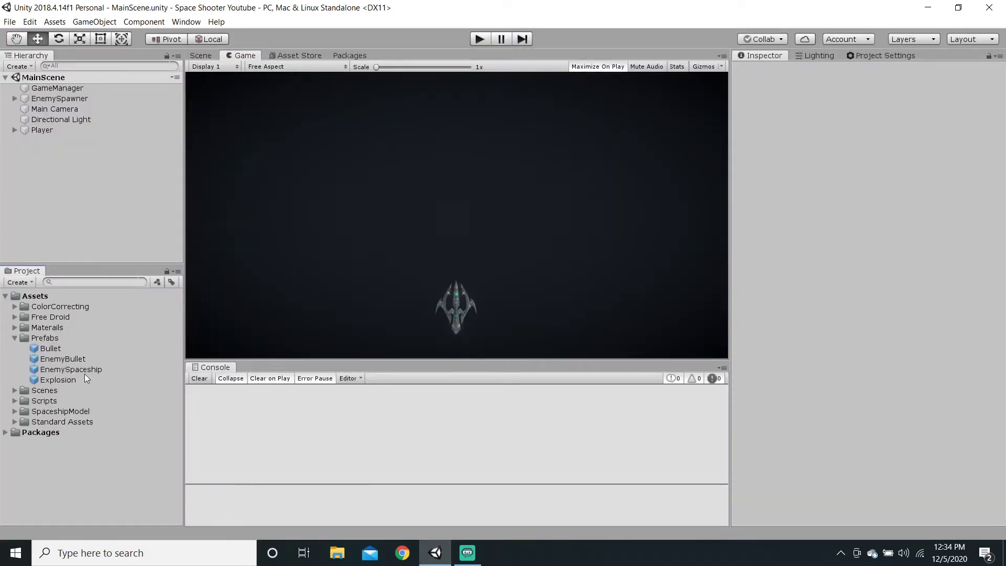
click(73, 347)
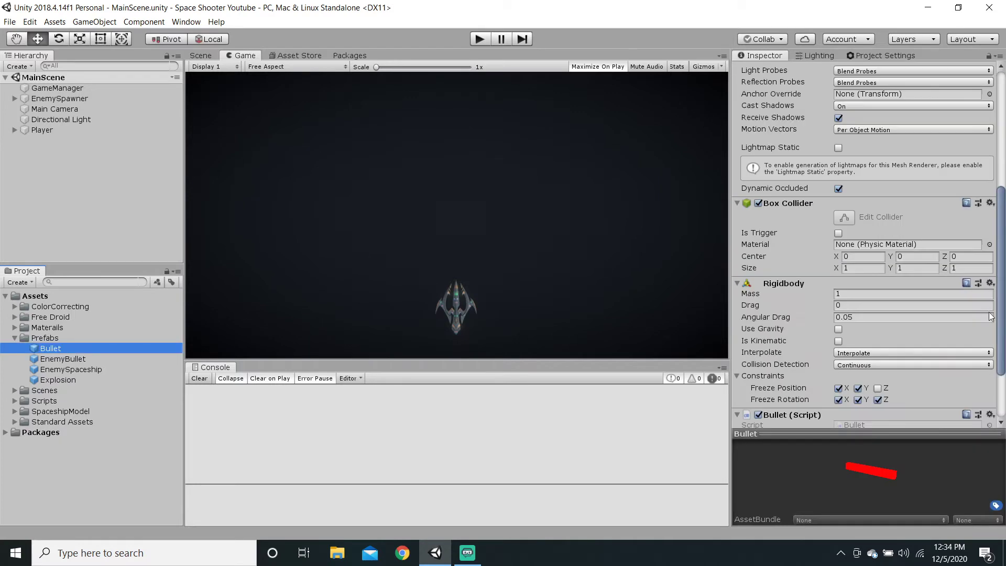
scroll(907, 344, down, 3)
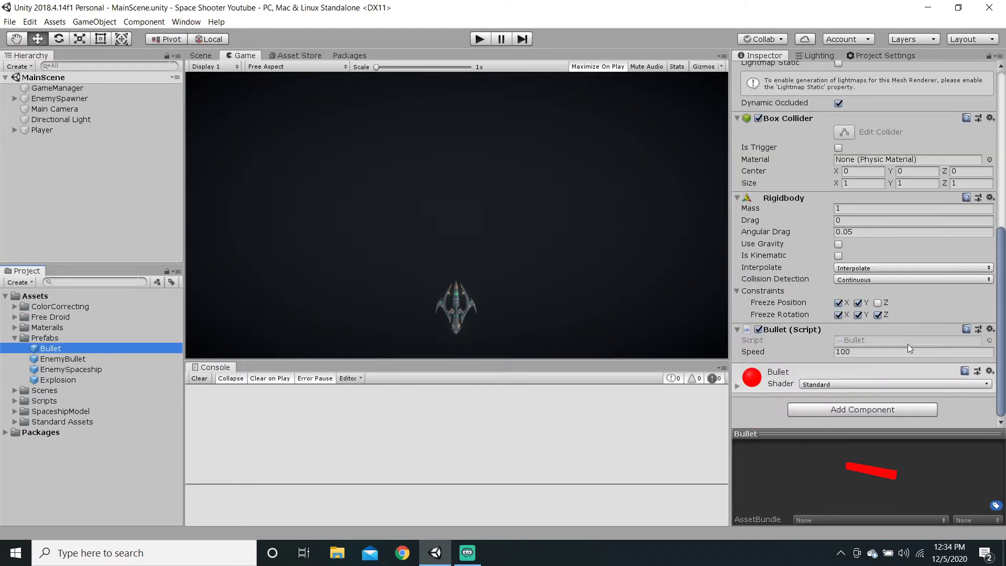
double_click(869, 340)
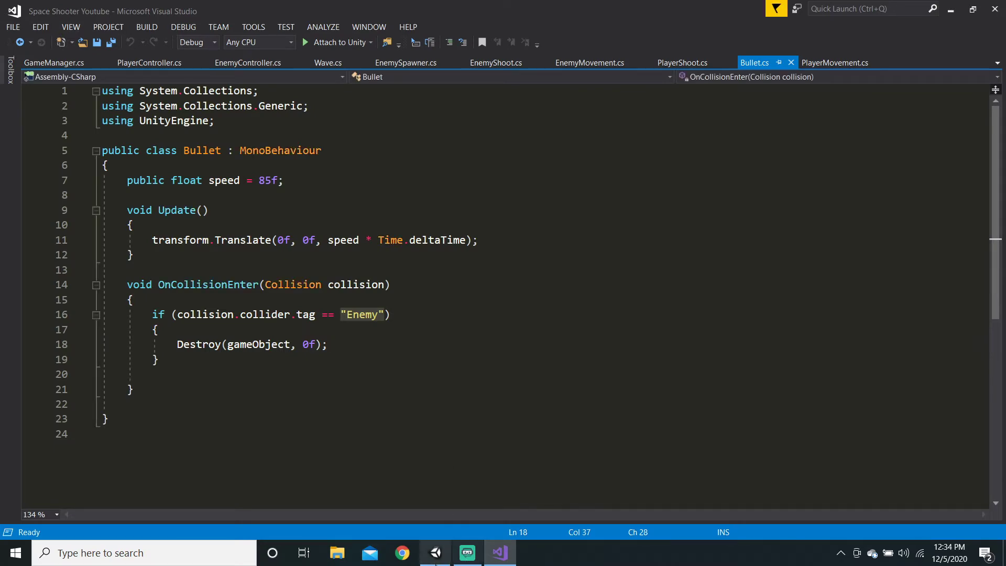
click(435, 552)
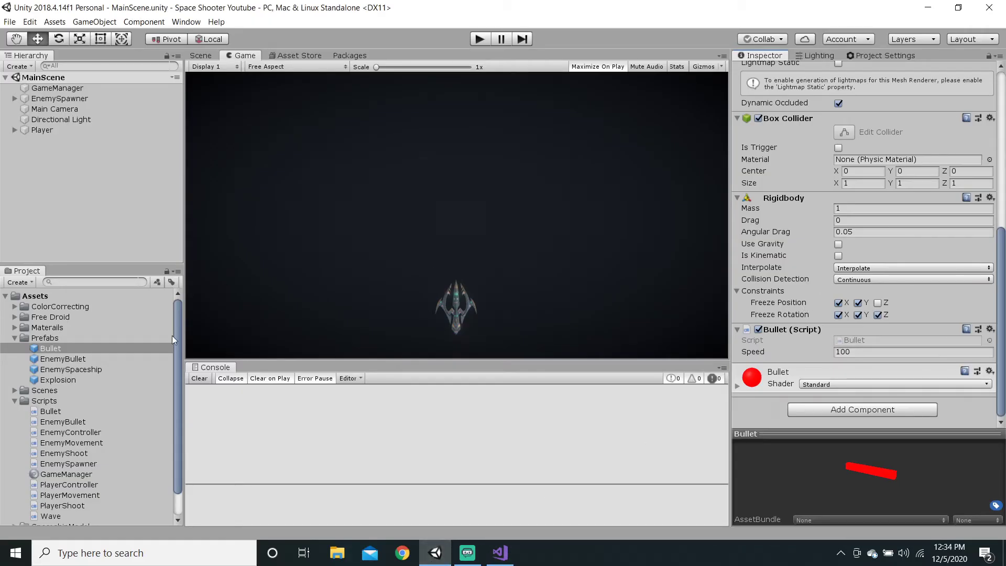
Examine the EnemySpaceship prefab's components and open its EnemyMovement script, then return to Unity and accept the OneDrive file removal
click(99, 370)
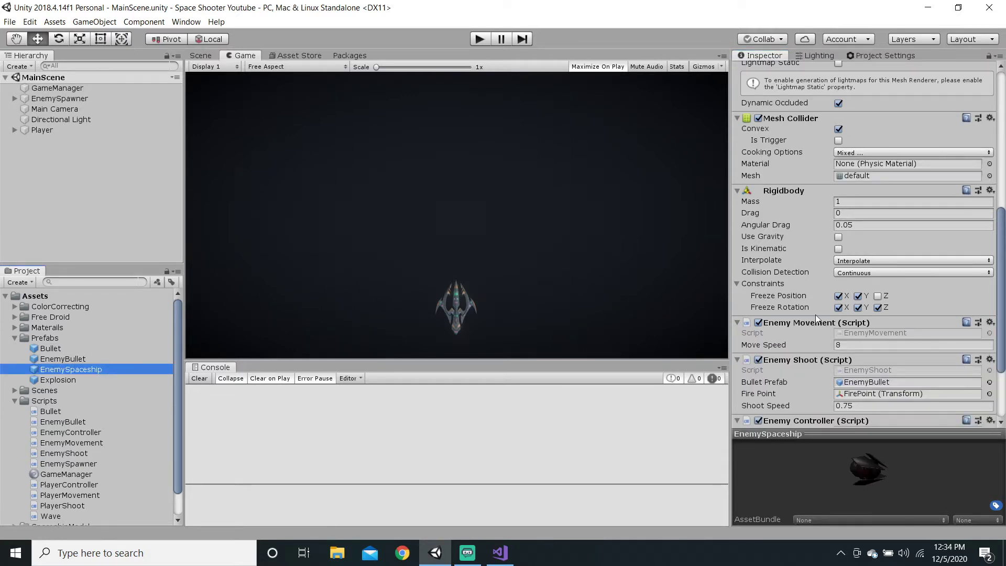
scroll(841, 362, down, 2)
scroll(841, 362, up, 3)
scroll(825, 322, up, 1)
scroll(837, 317, down, 1)
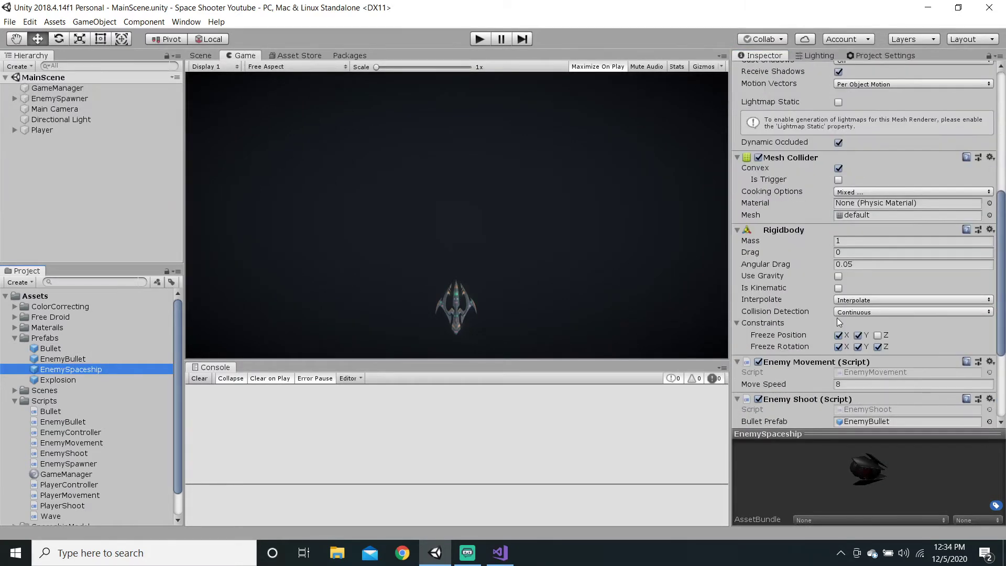
scroll(859, 327, down, 2)
double_click(878, 293)
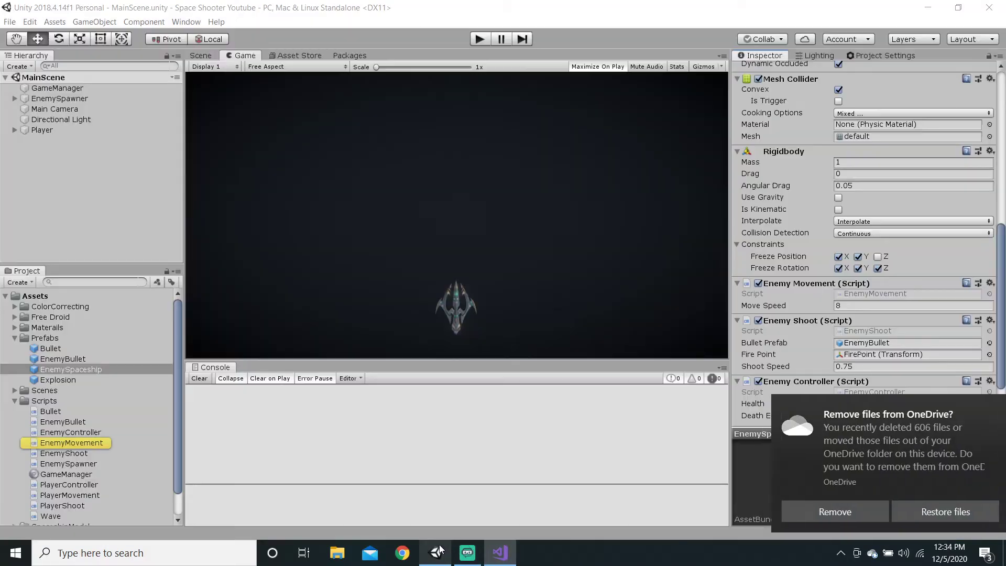
click(437, 550)
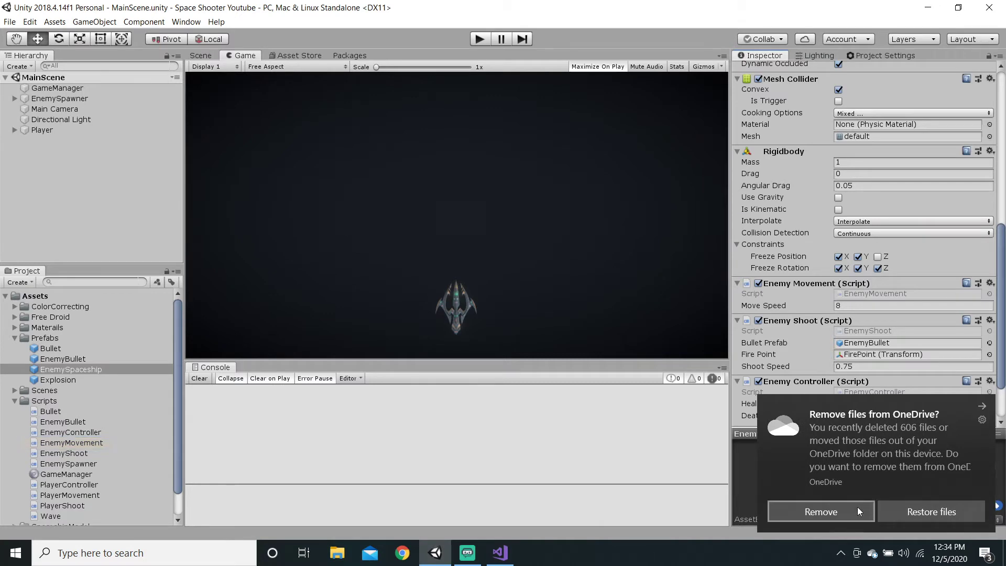
click(799, 509)
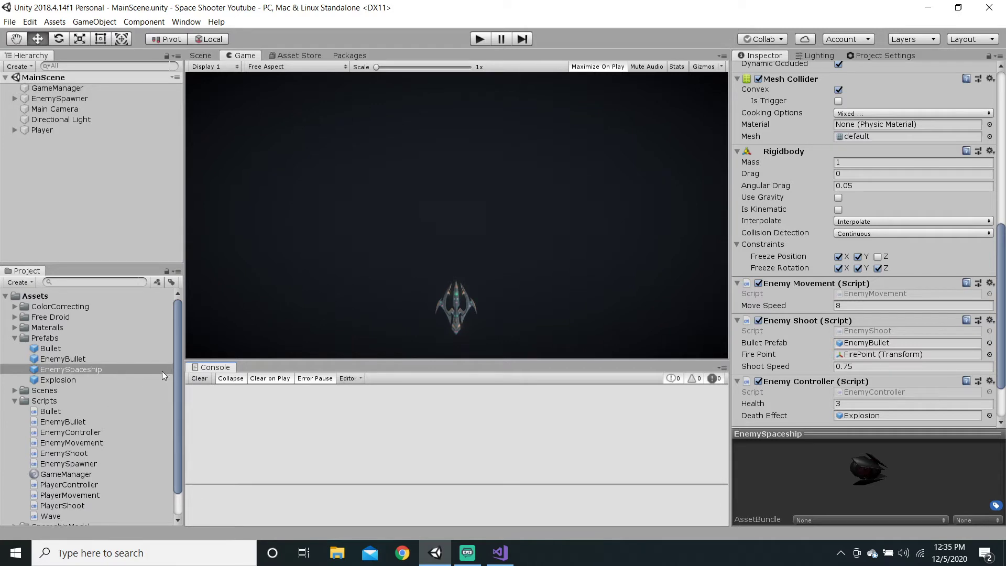
Freeze the EnemySpaceship prefab's Rigidbody position on Z and playtest shooting at an enemy
click(111, 369)
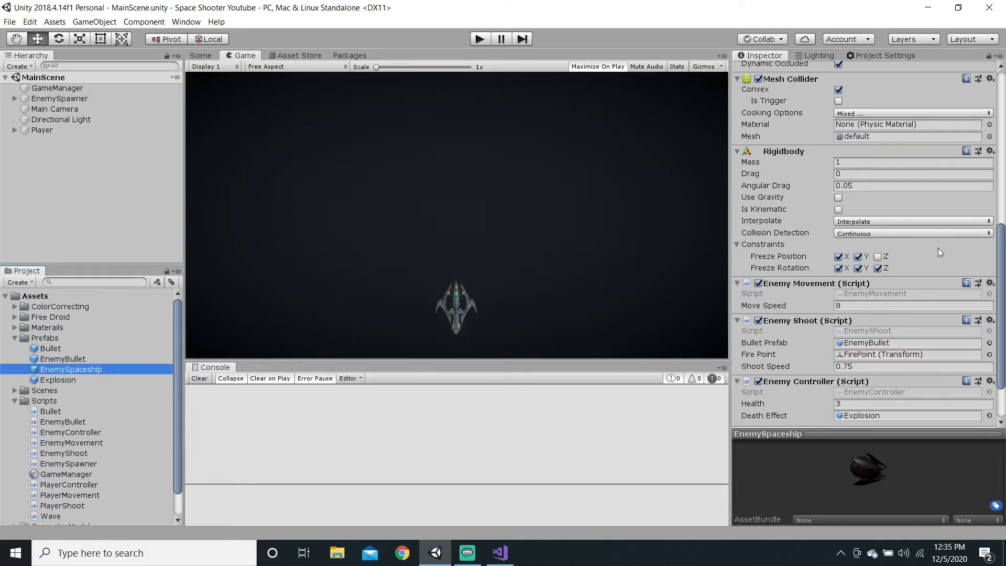
click(878, 257)
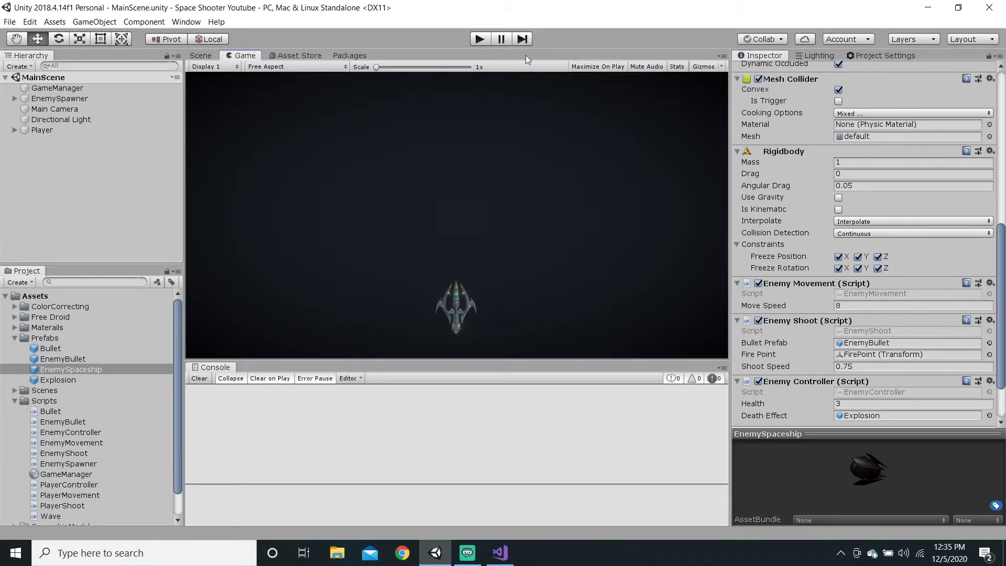
click(480, 39)
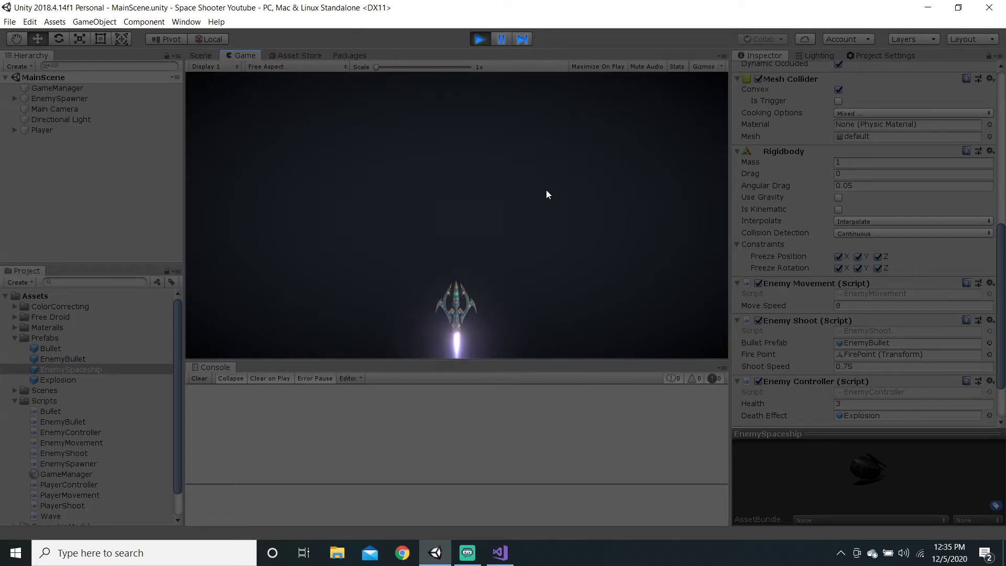
key(space)
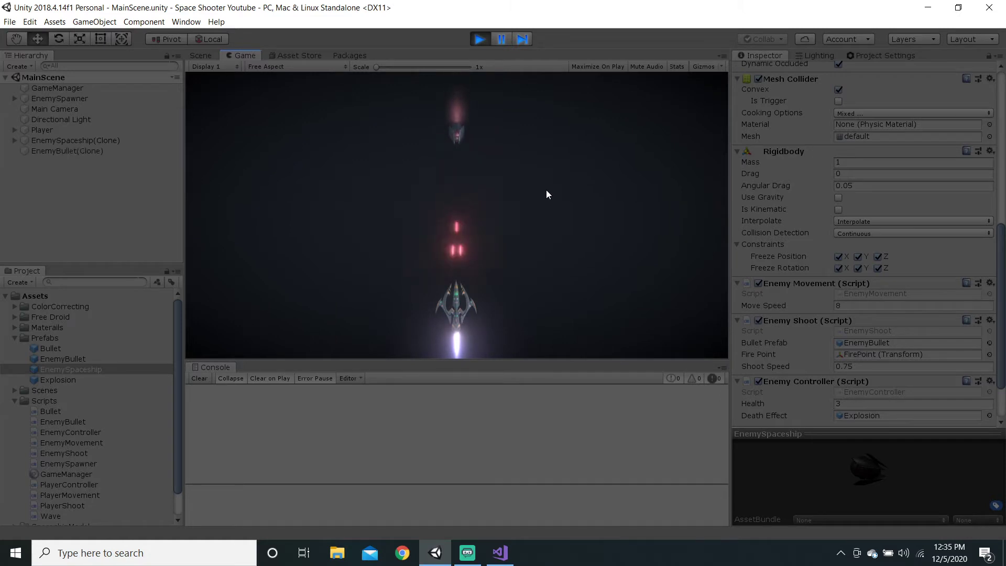
click(479, 39)
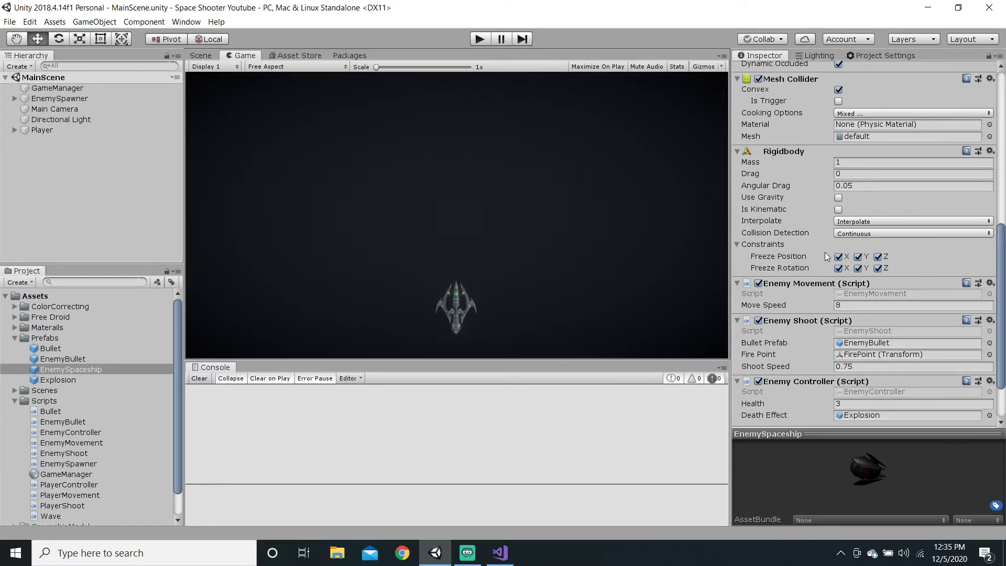
Examine the transform.Translate line in the EnemyMovement script in Visual Studio, and return to Unity
double_click(900, 293)
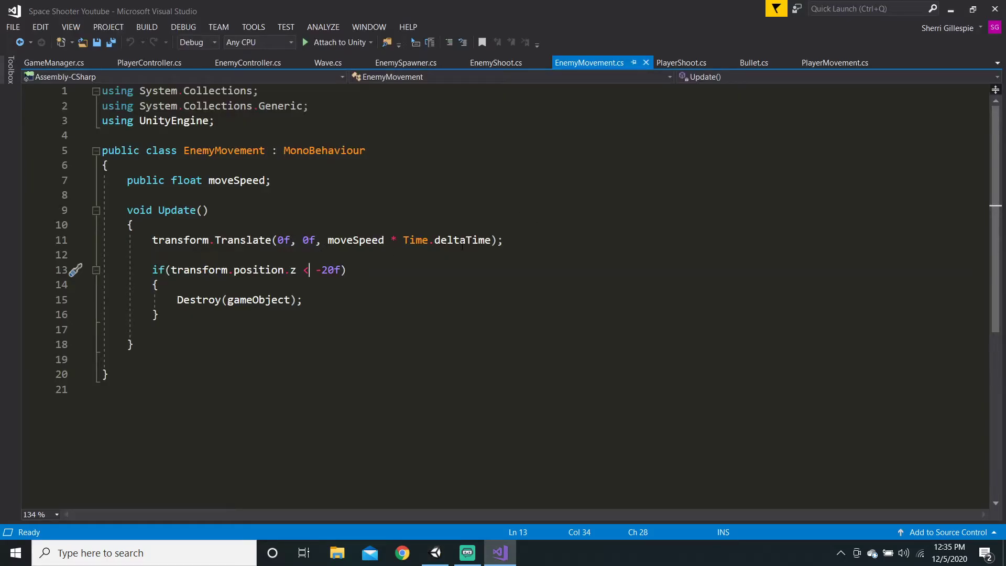
drag(526, 239, 149, 240)
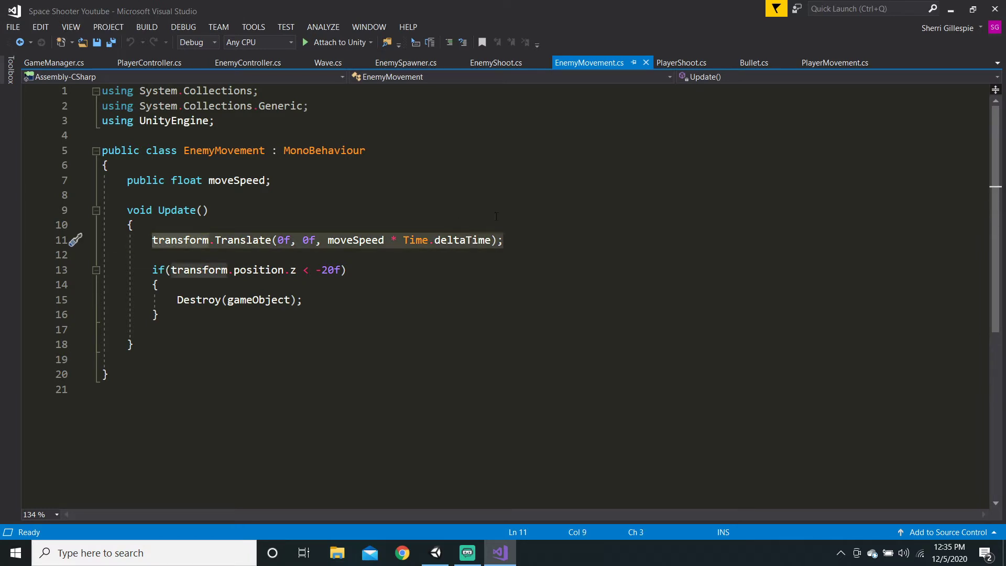
click(530, 245)
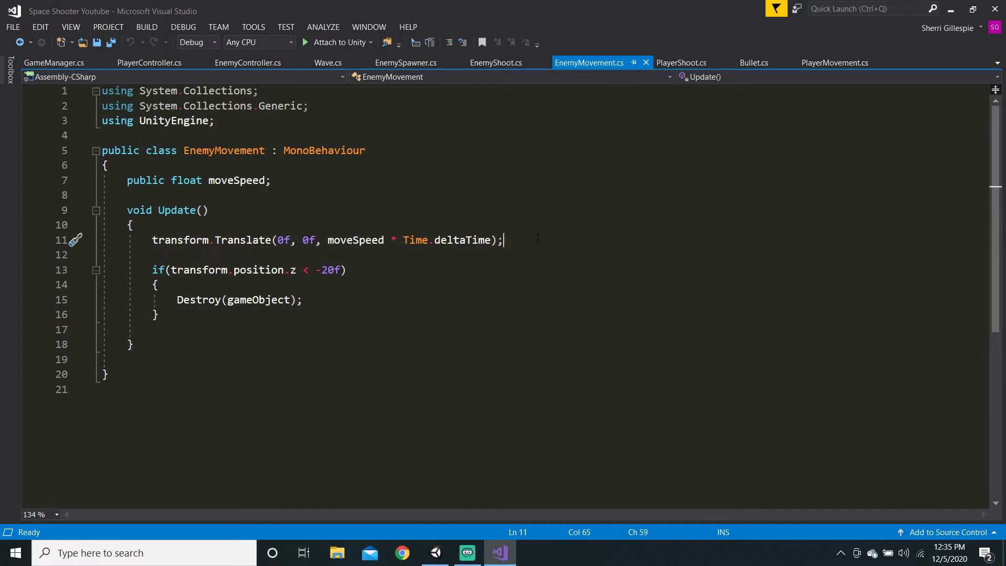
key(shift+Home)
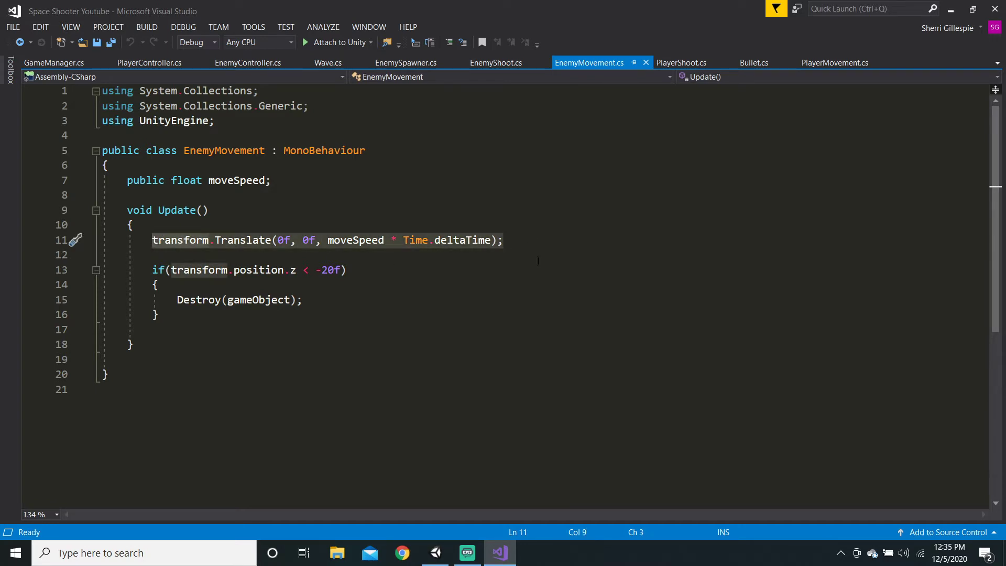
click(521, 244)
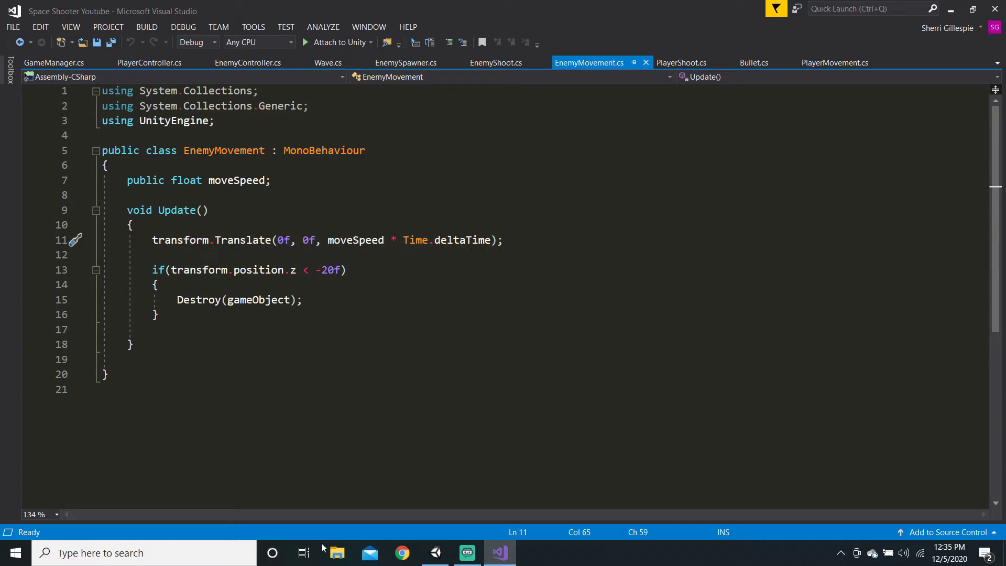
drag(501, 552, 461, 553)
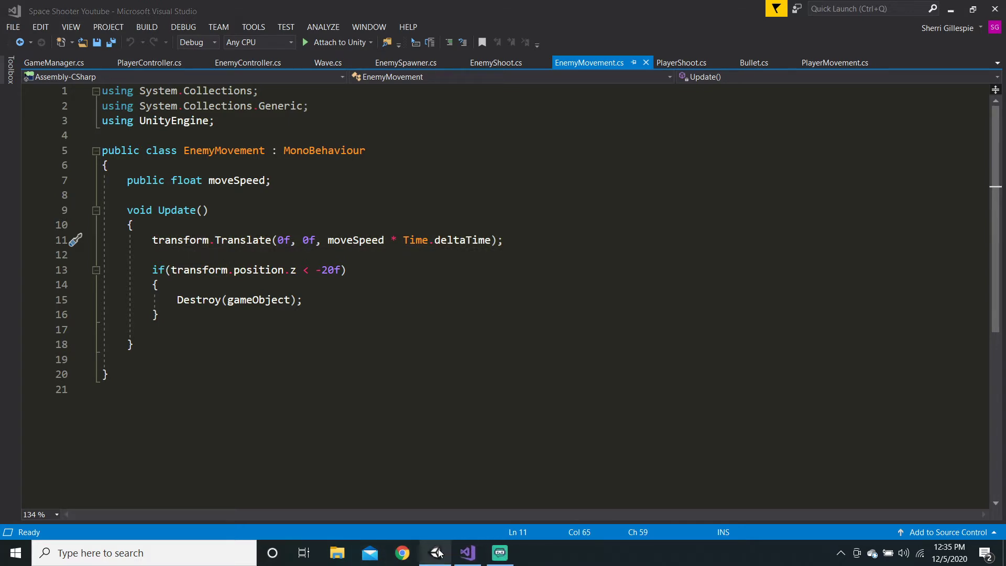
click(437, 553)
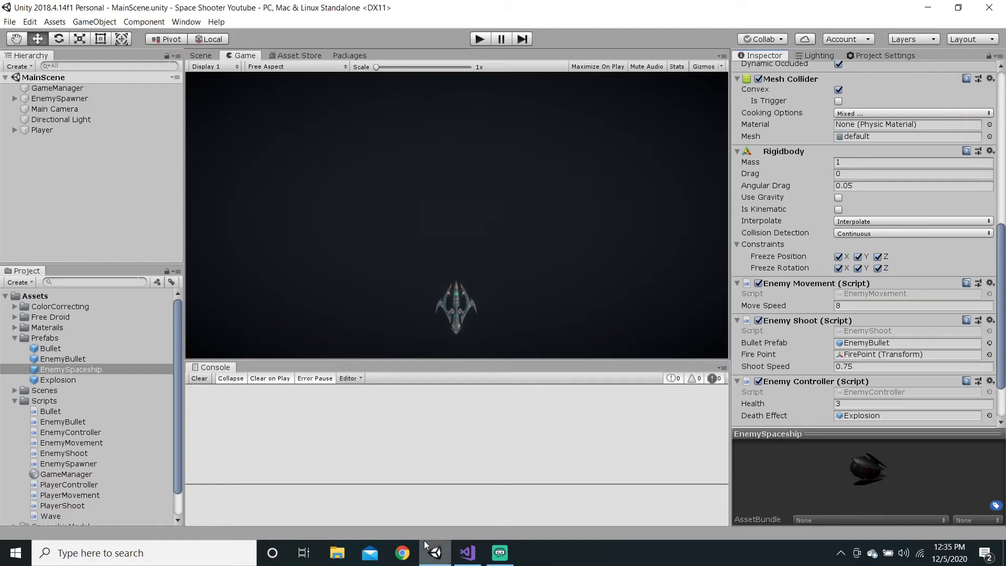
Collapse the Prefabs and Scripts folders and clear the selection
click(16, 338)
click(14, 358)
click(106, 188)
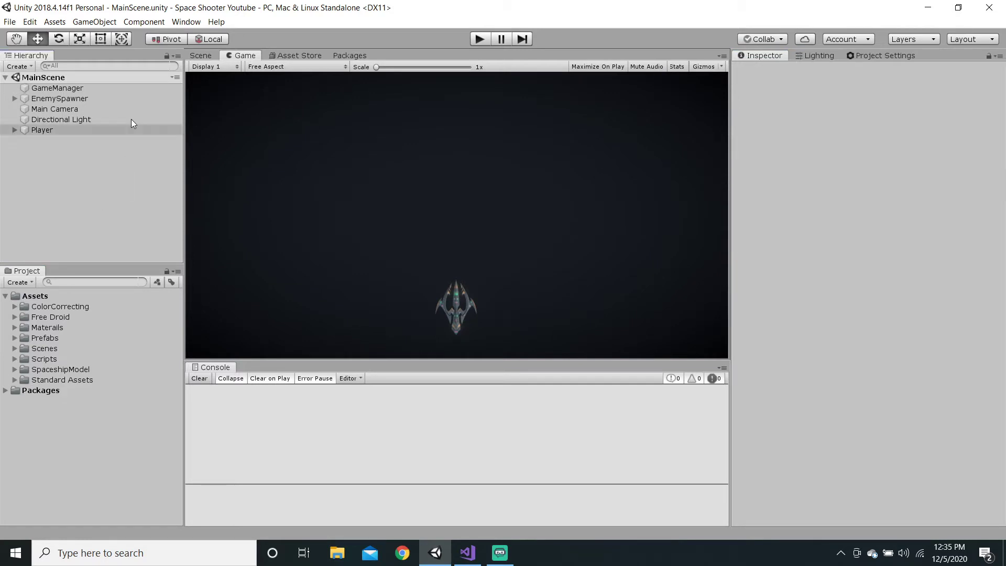
Set the size of the EnemySpawner's Waves array to 3
click(97, 87)
click(96, 96)
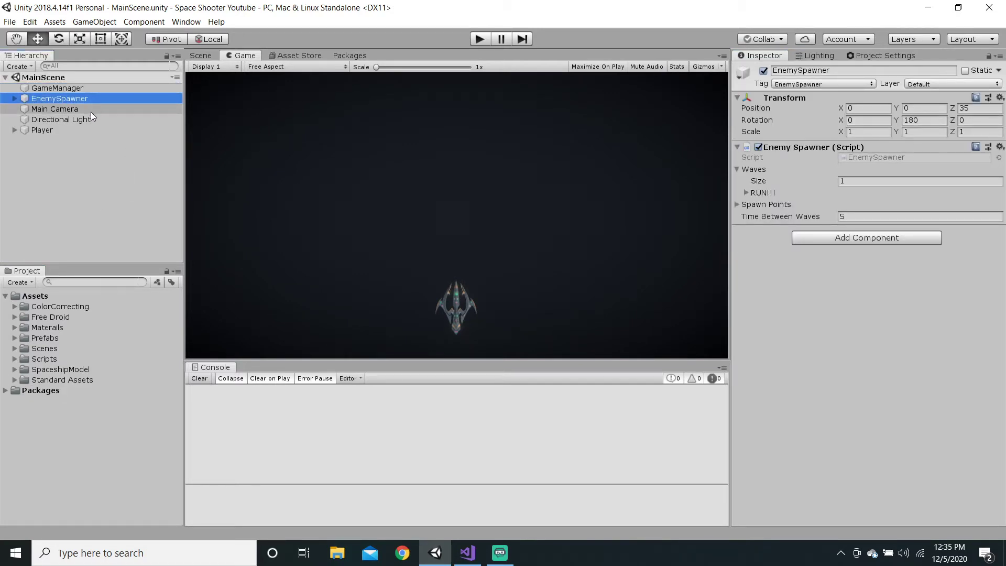
click(861, 184)
key(BackSpace)
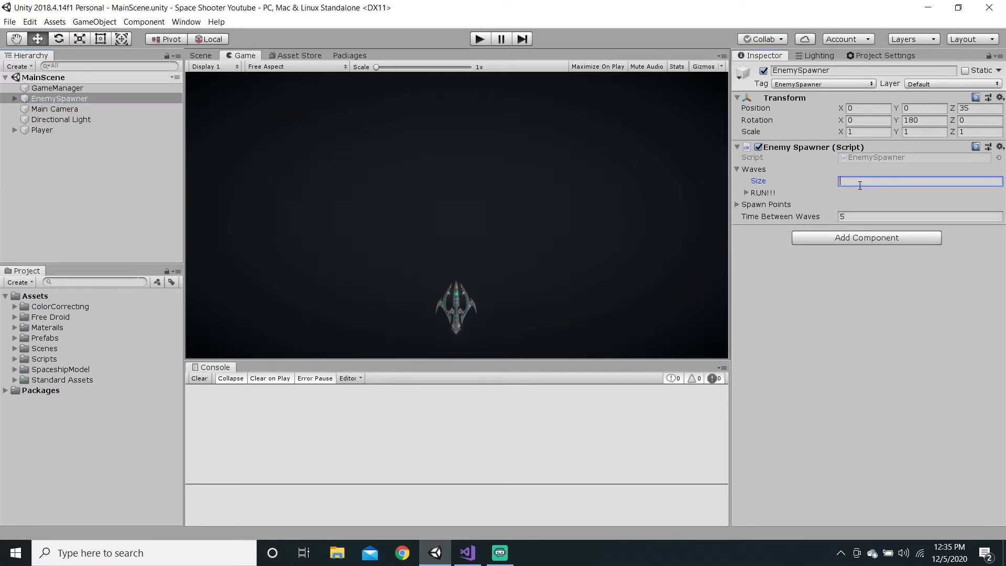
text(3)
key(Return)
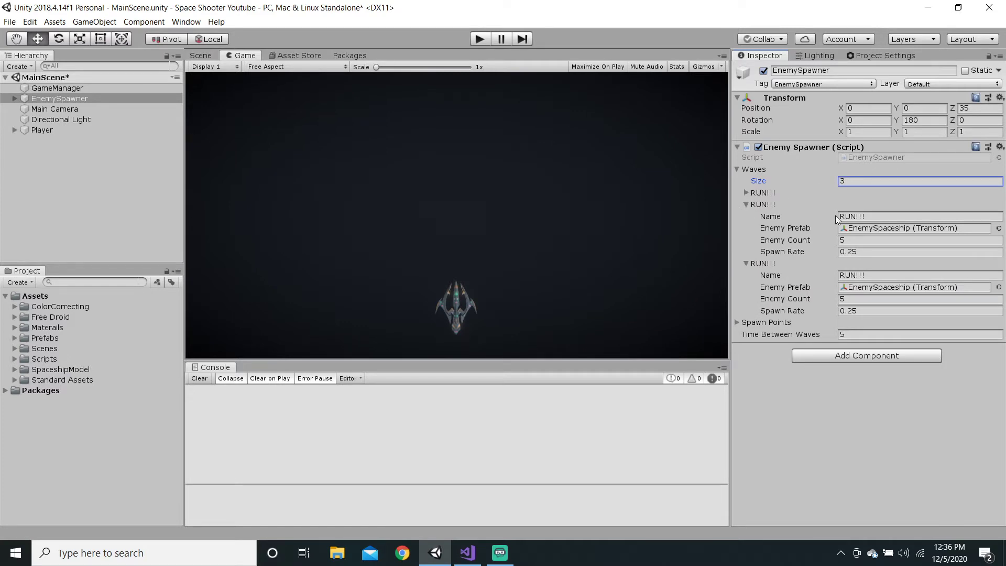
Rename the second wave in the EnemySpawner's Waves array to HELP ME
click(854, 216)
text(!!!)
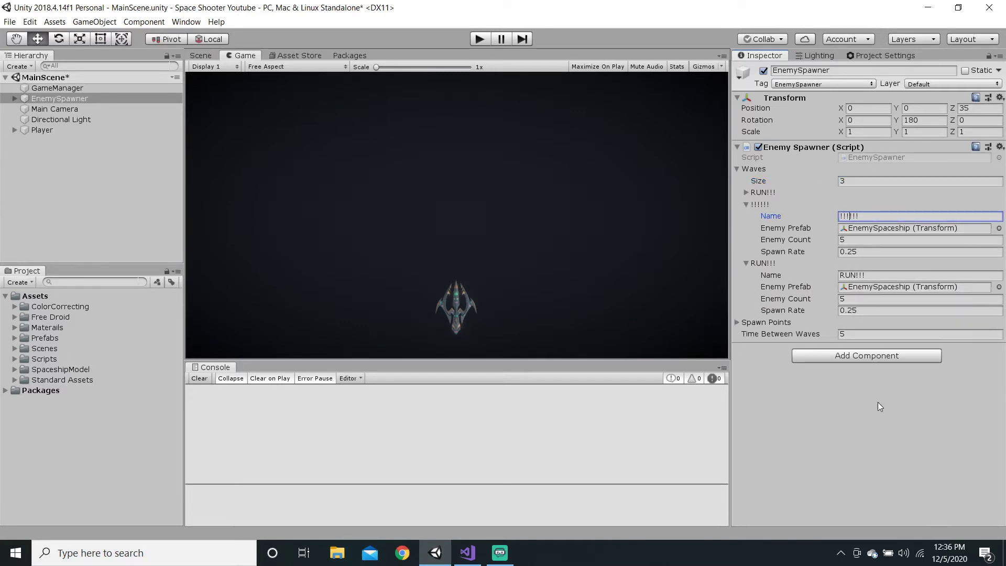
key(Right)
key(Right)
key(Right)
key(BackSpace)
key(BackSpace)
key(BackSpace)
key(BackSpace)
key(BackSpace)
key(BackSpace)
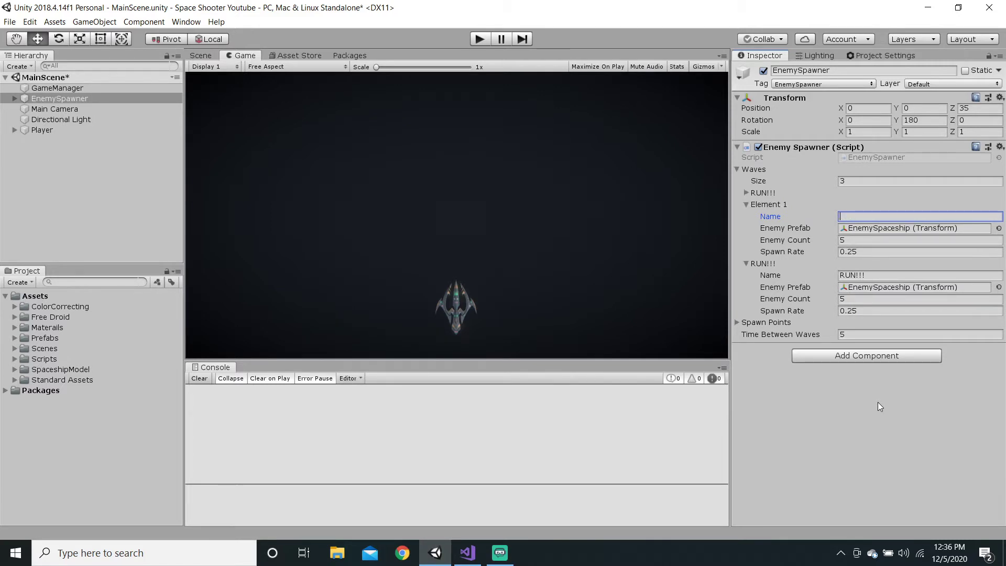
text(HELP ME)
Rename the third wave in the EnemySpawner's Waves array to (Yells in Pain)
click(876, 274)
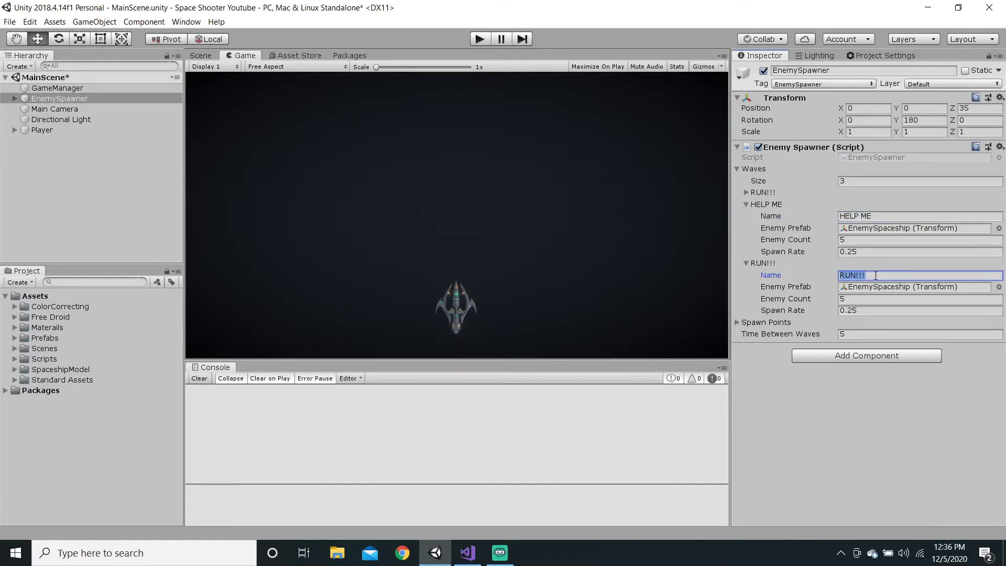
key(Caps_Lock)
key(Caps_Lock)
key(Caps_Lock)
text(")
key(BackSpace)
text(()
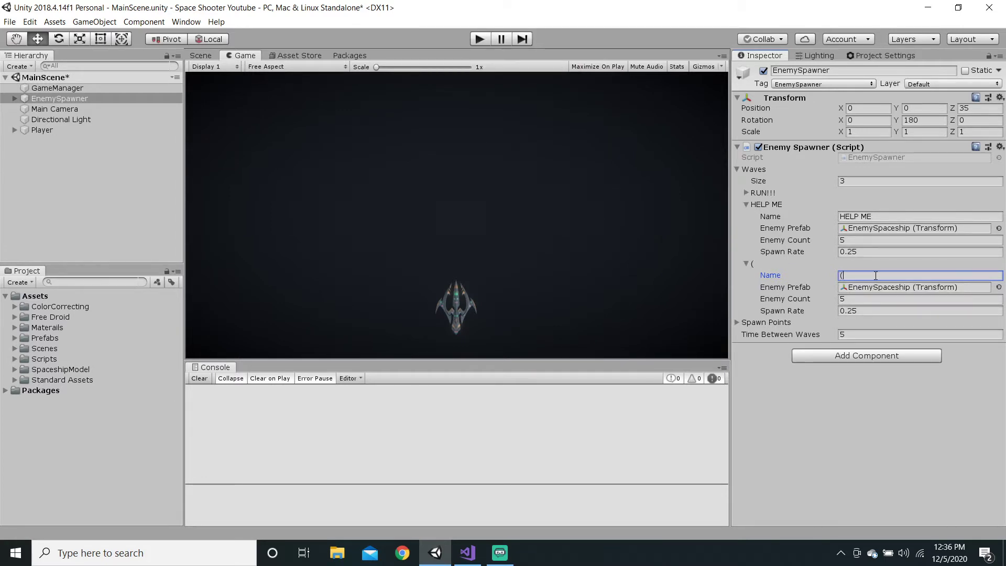
text(Y)
key(Caps_Lock)
text(ells)
text(in Pain))
key(Return)
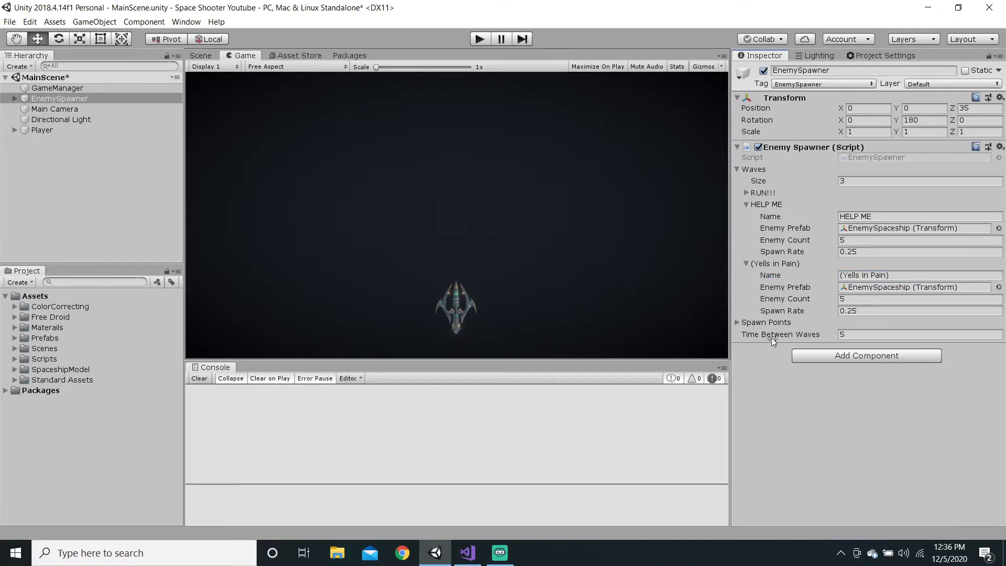
Collapse the second and third wave entries, save the scene and clear the selection
click(746, 264)
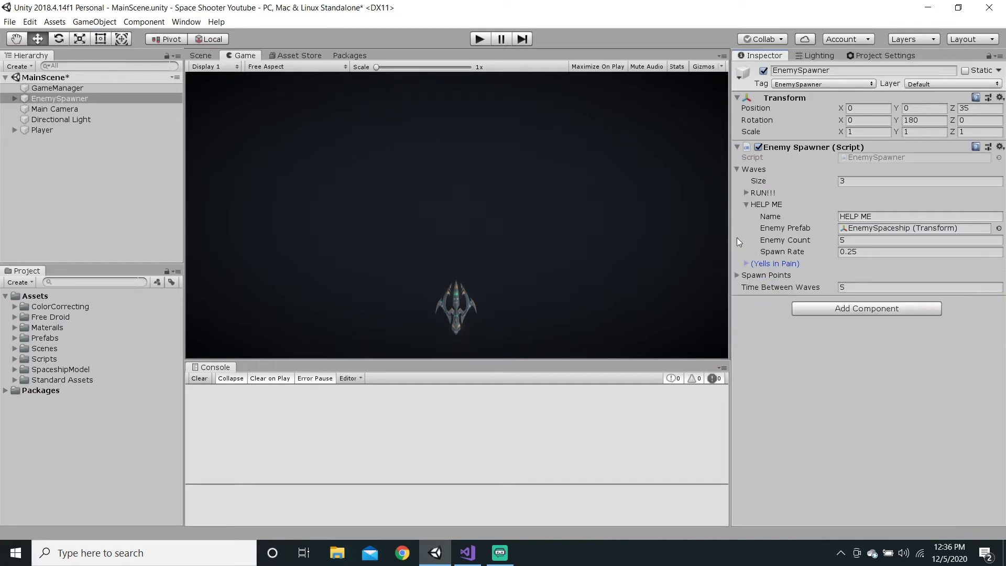
click(747, 206)
key(ctrl+s)
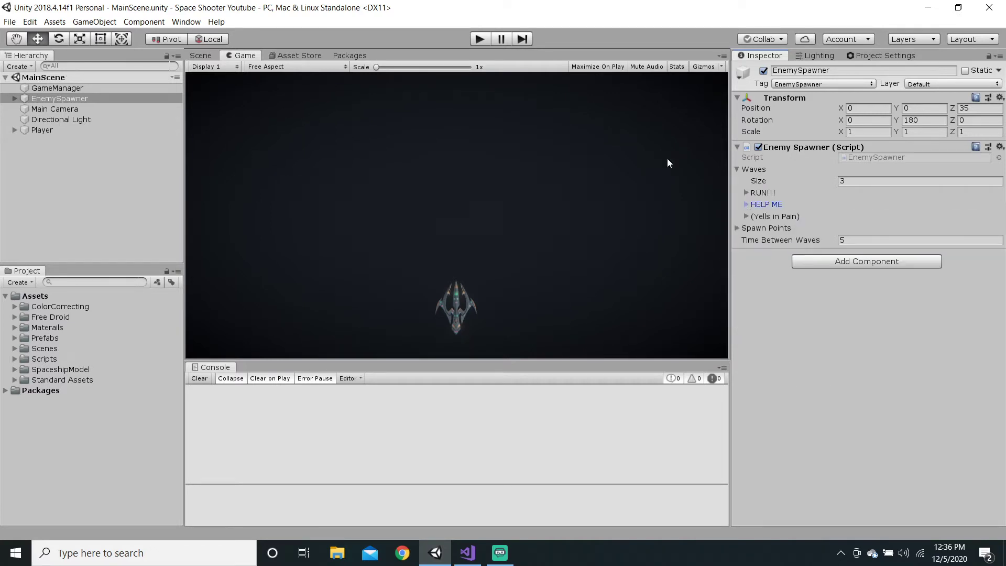
click(67, 165)
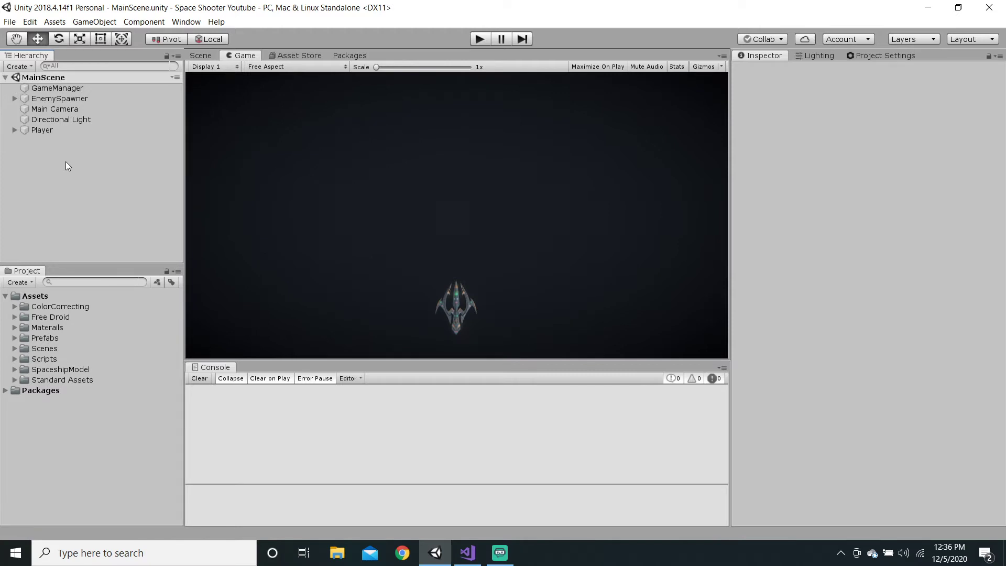
click(47, 121)
click(108, 175)
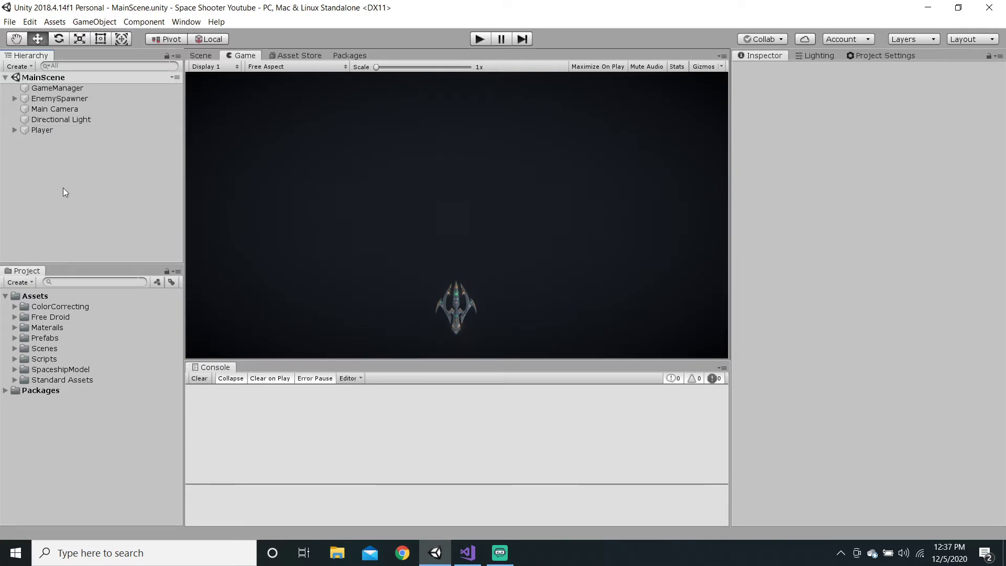
Create an empty game object in MainScene and reset its Transform
key(ctrl+shift+n)
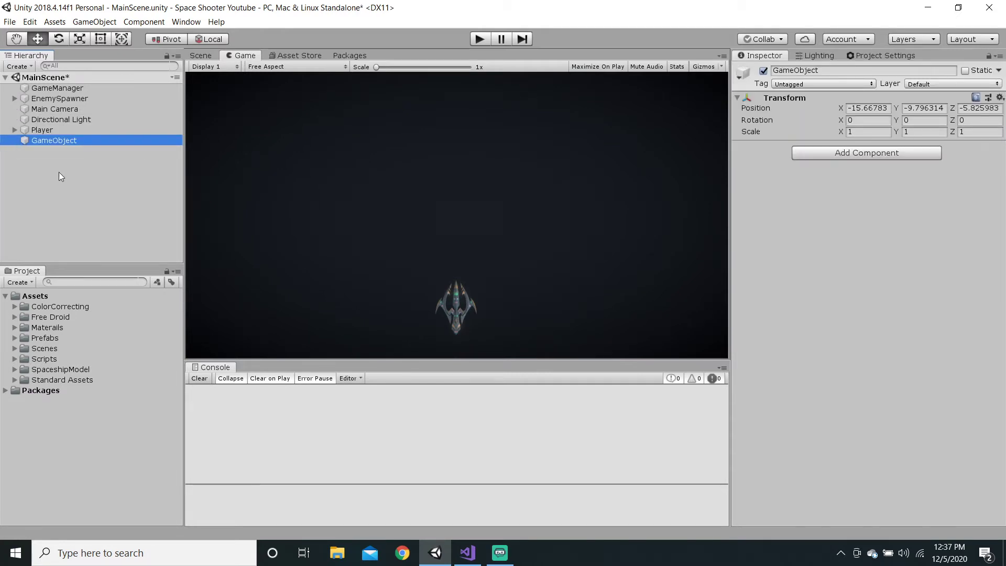
click(58, 176)
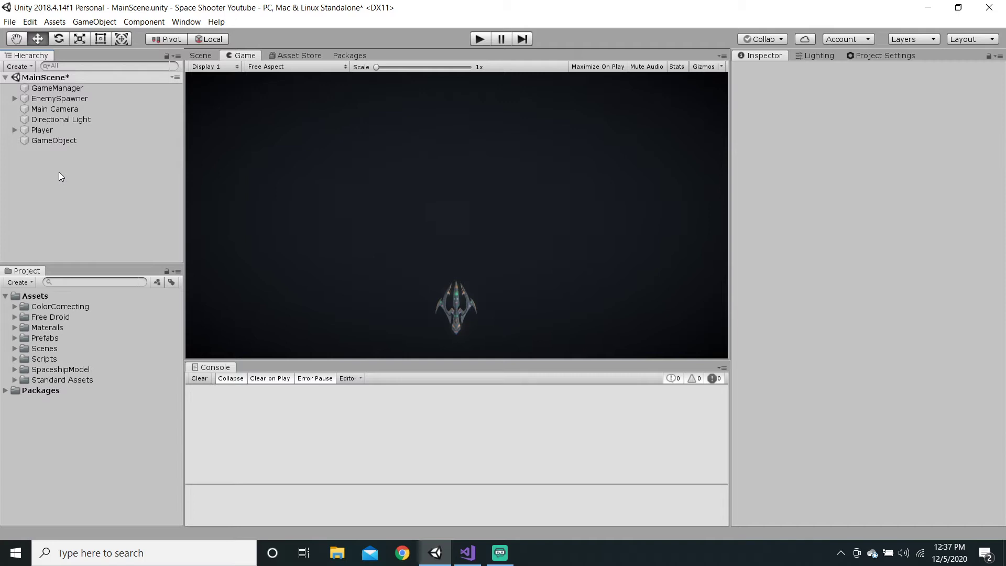
right_click(75, 206)
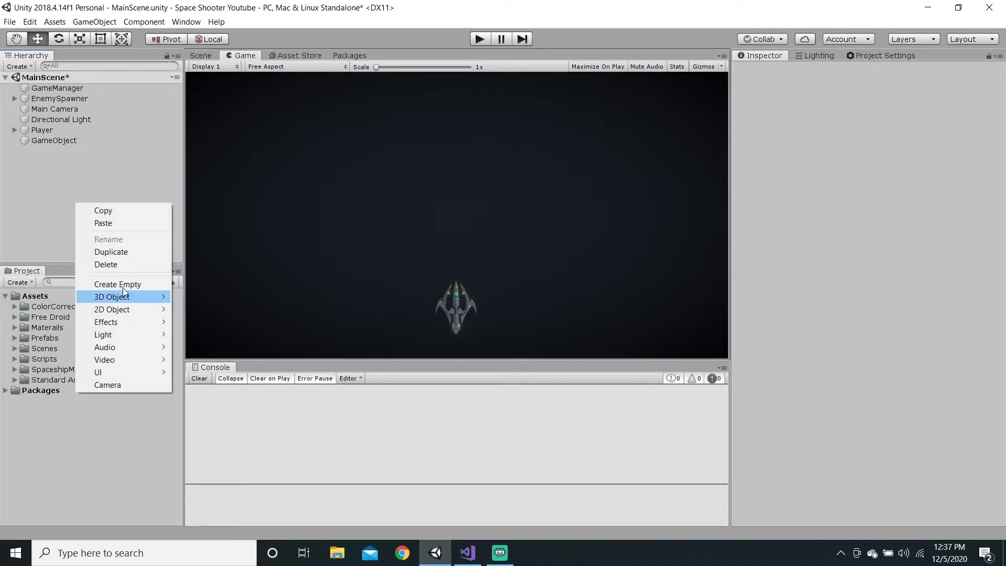
click(33, 137)
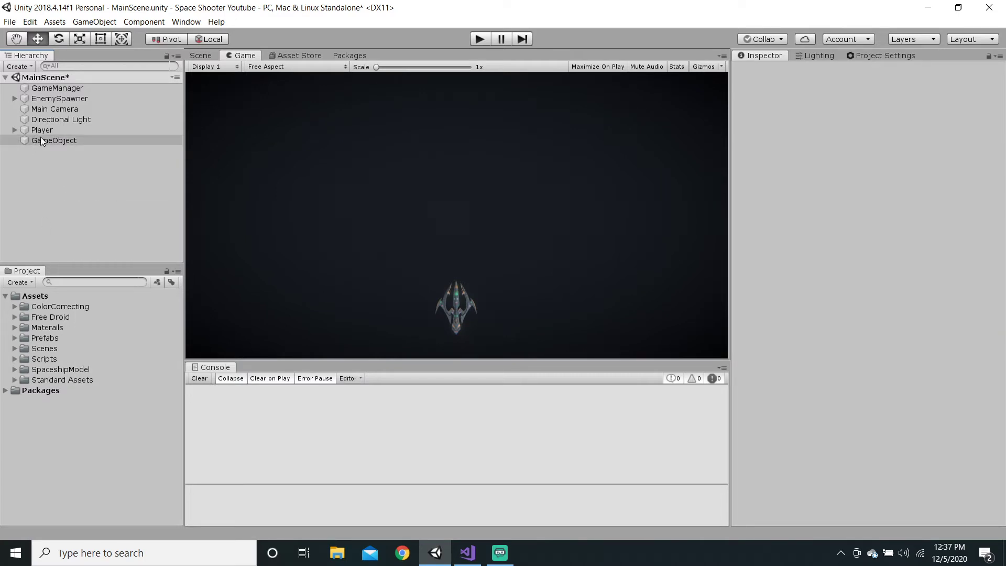
click(77, 141)
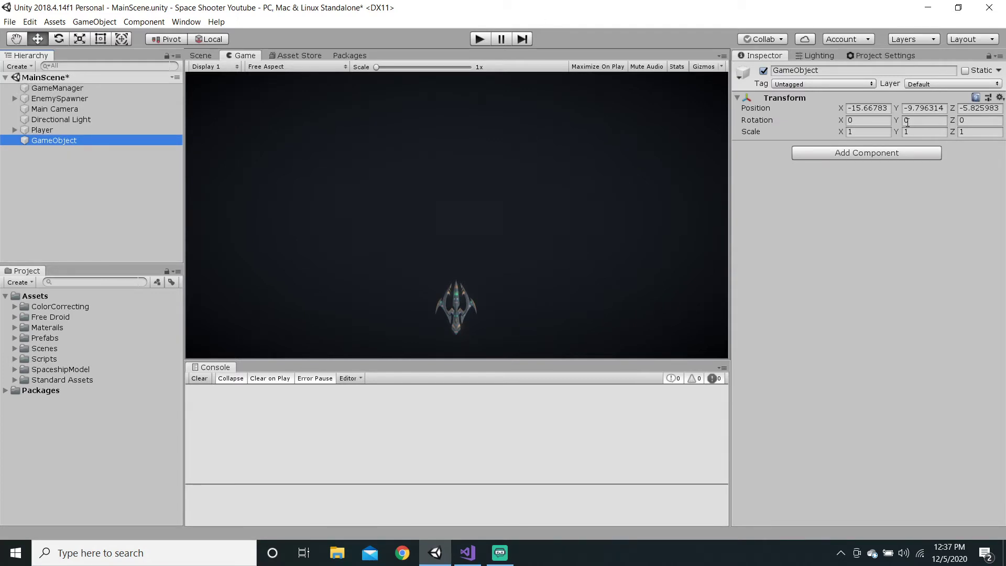
right_click(782, 104)
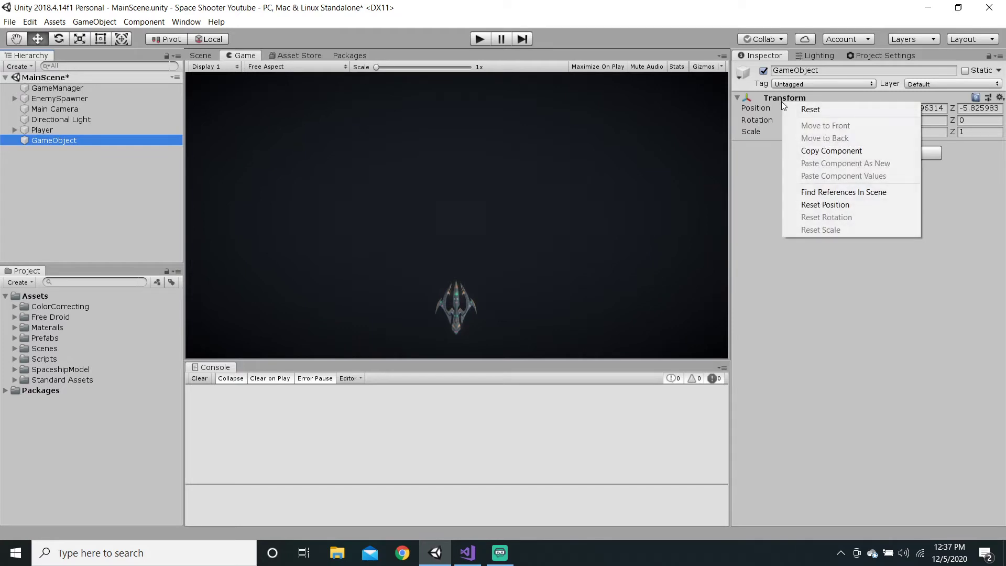
click(824, 114)
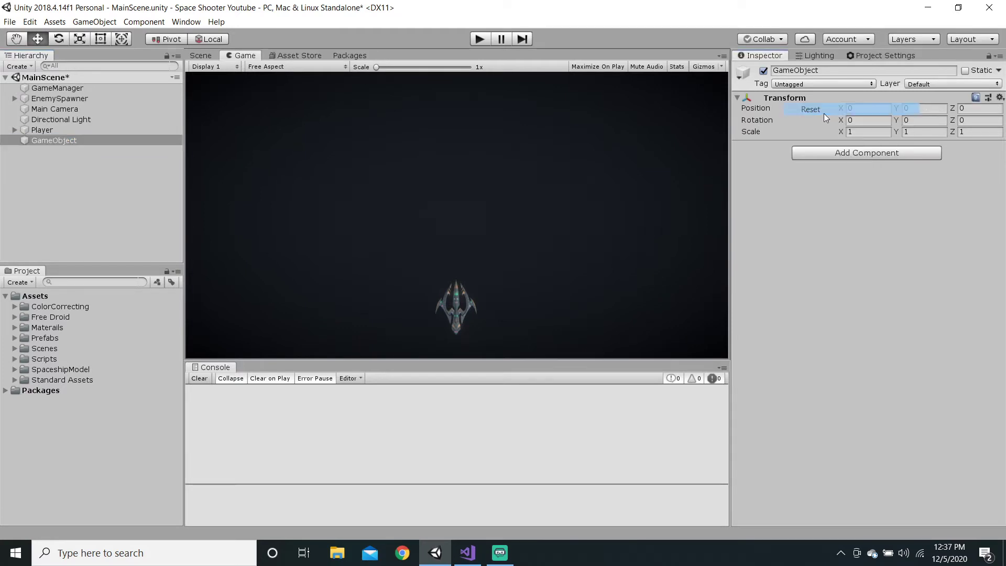
Rename the empty game object to UI, place it above Player in the scene hierarchy, and save the scene
click(804, 70)
text(UI)
key(Return)
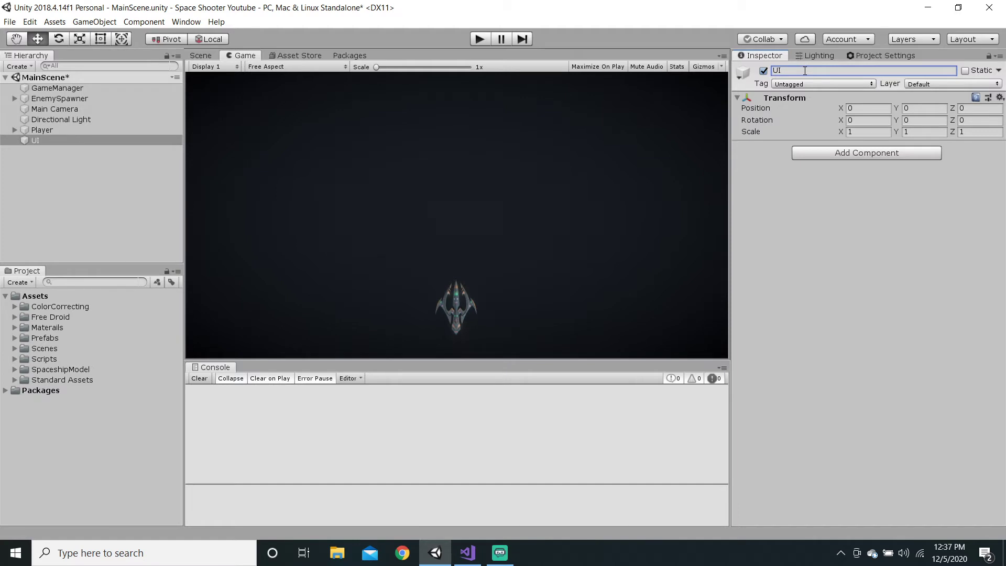
key(ctrl+s)
drag(29, 139, 47, 129)
key(ctrl+s)
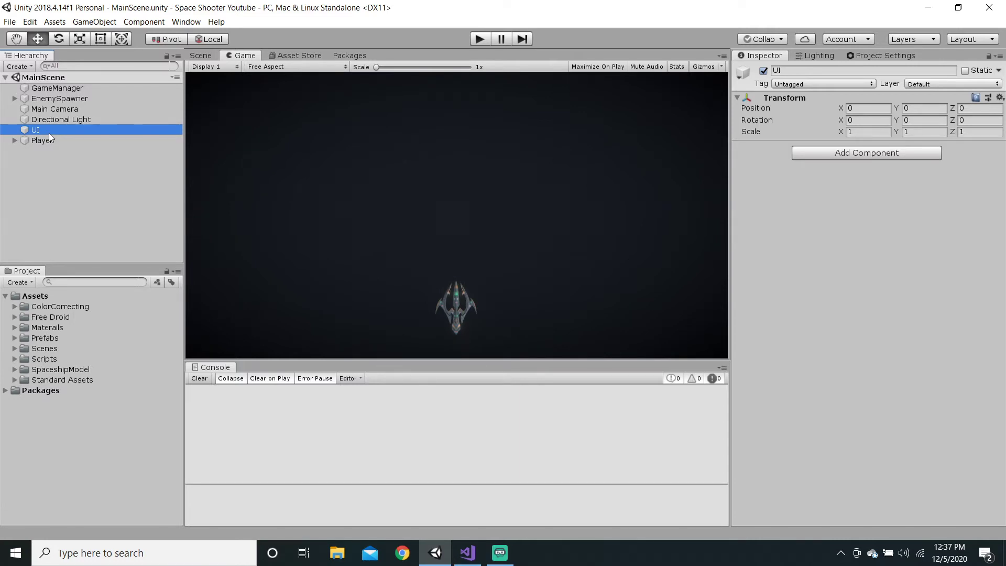
Add a UI Panel as a child of the UI object
right_click(74, 128)
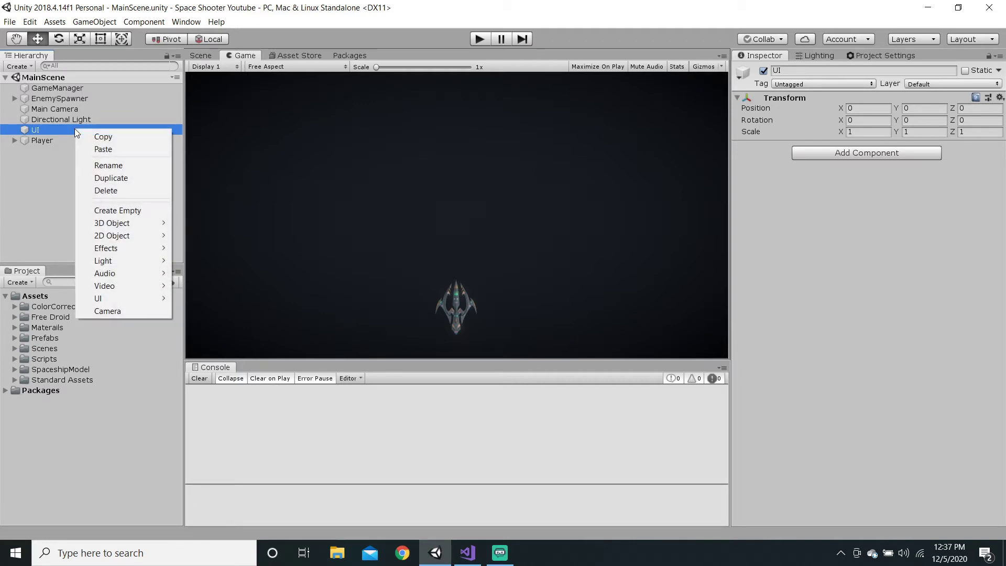
mouse_move(146, 294)
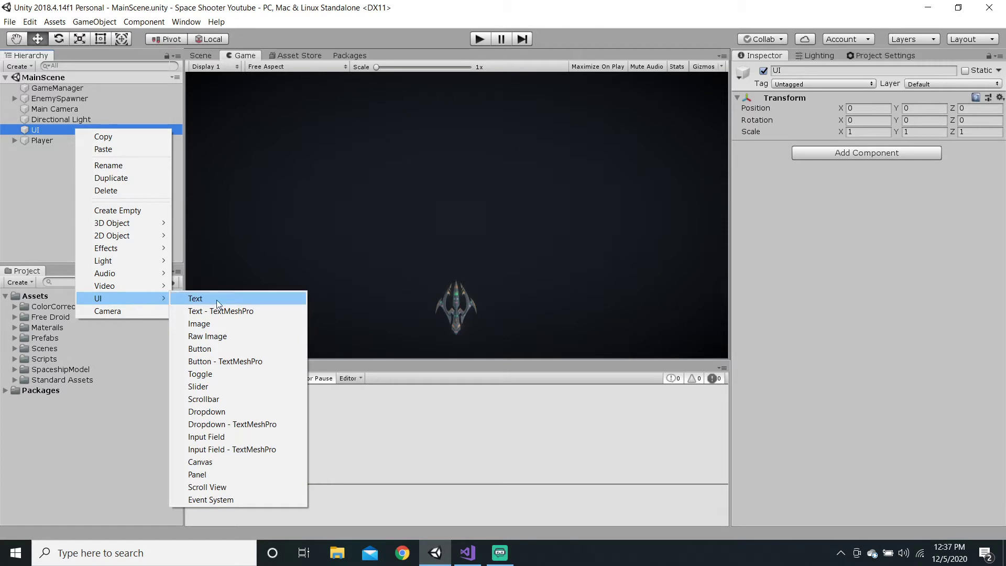
click(220, 474)
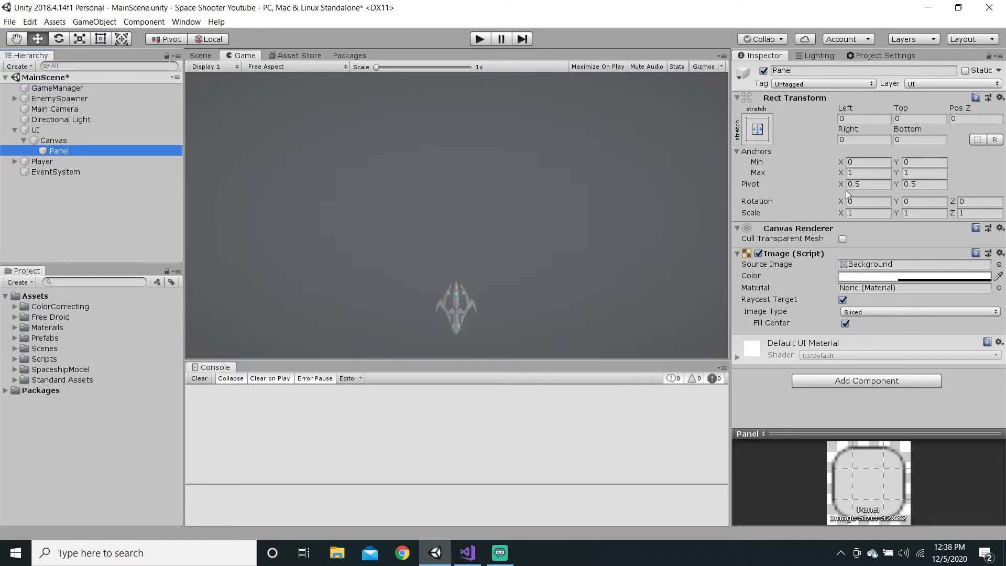
Set the Panel's image color to black (000000) with an alpha of 50, and save the scene
click(860, 276)
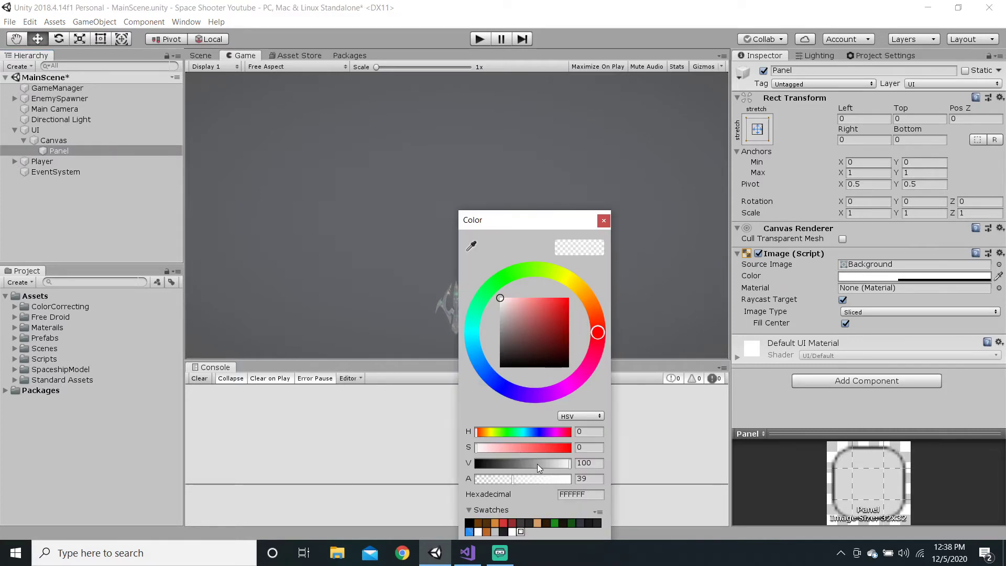
drag(537, 464, 392, 480)
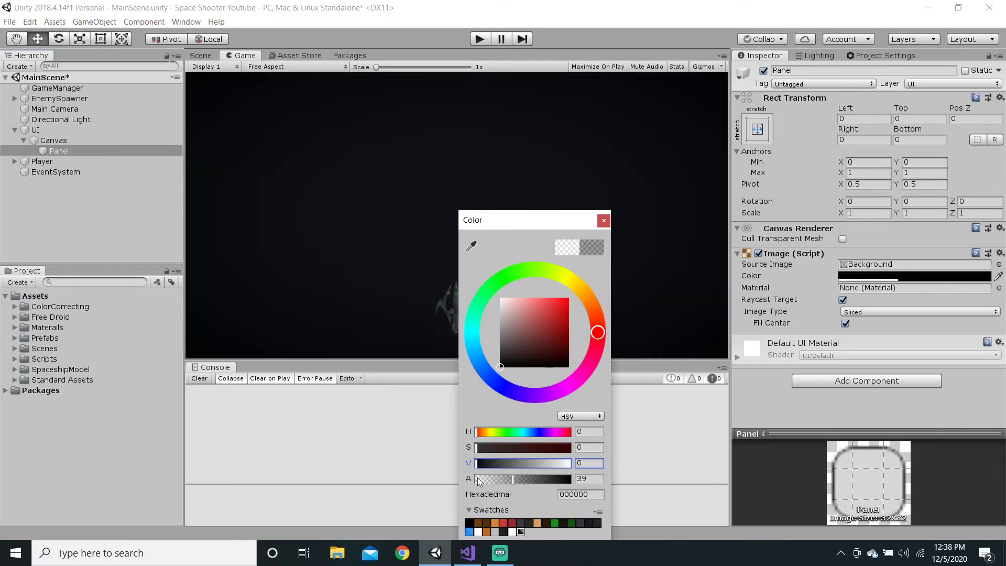
click(594, 479)
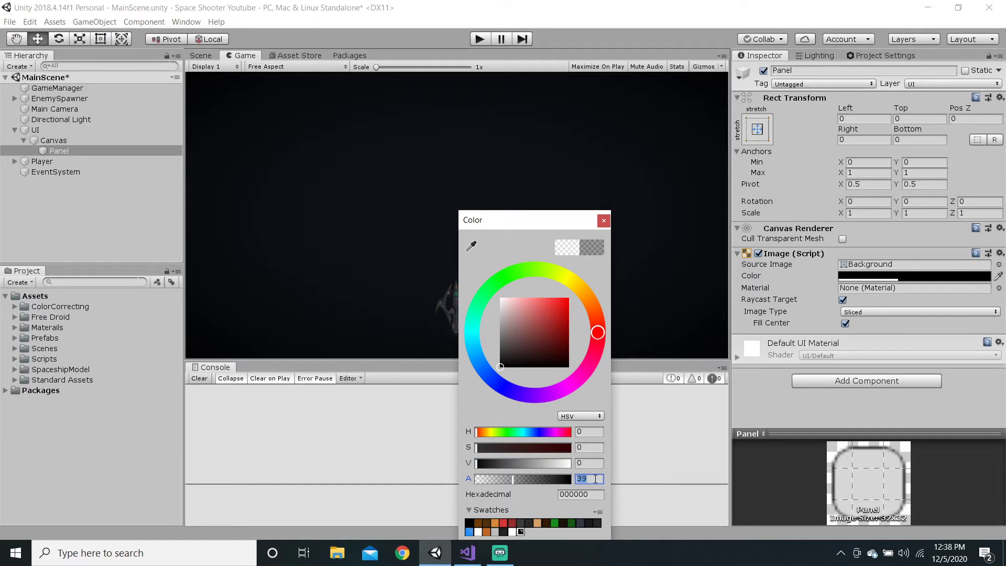
text(50)
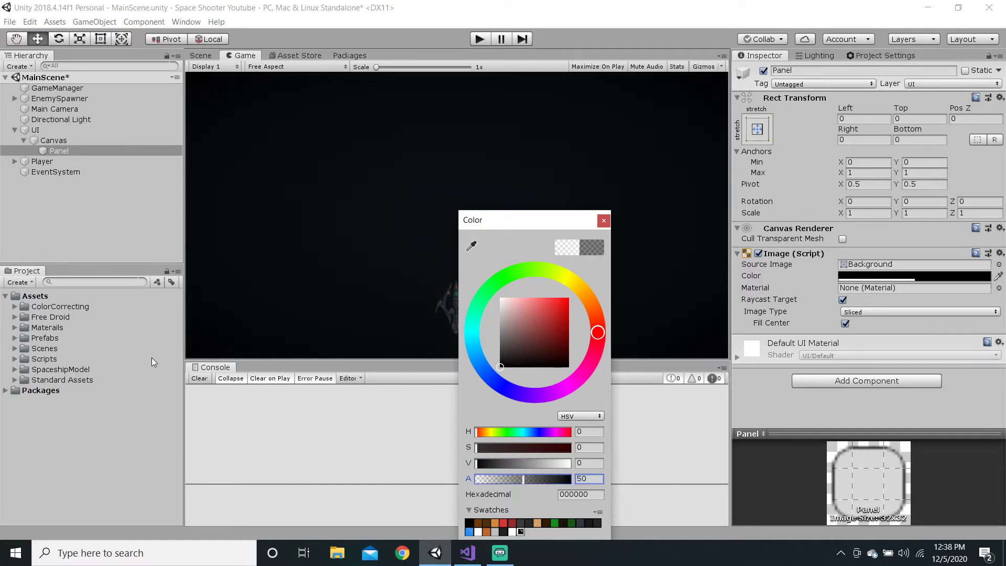
click(246, 404)
key(ctrl+s)
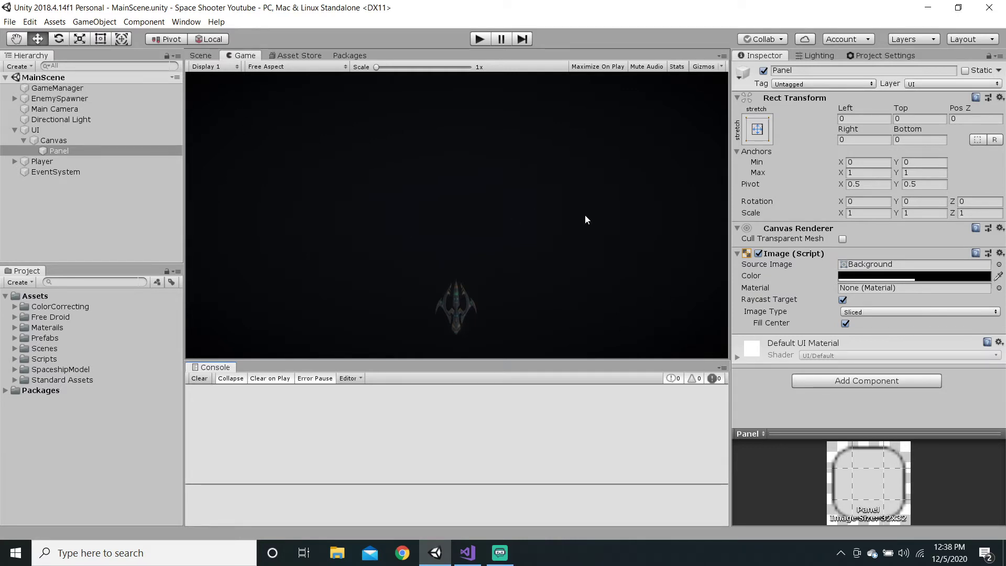
Rename the Panel to Background and save the scene
click(791, 70)
text(B)
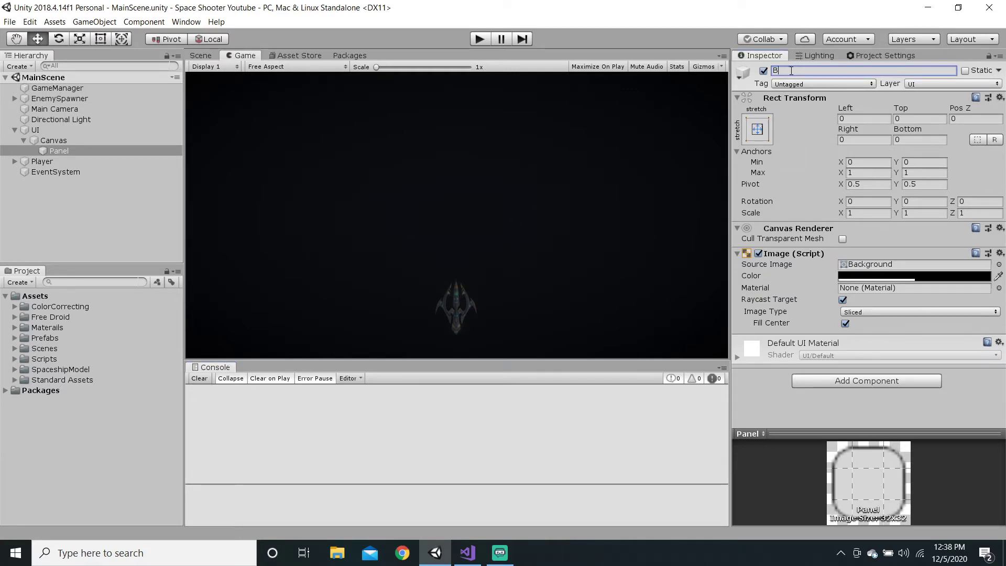
text(avkground)
key(BackSpace)
text(c)
key(Return)
key(ctrl+s)
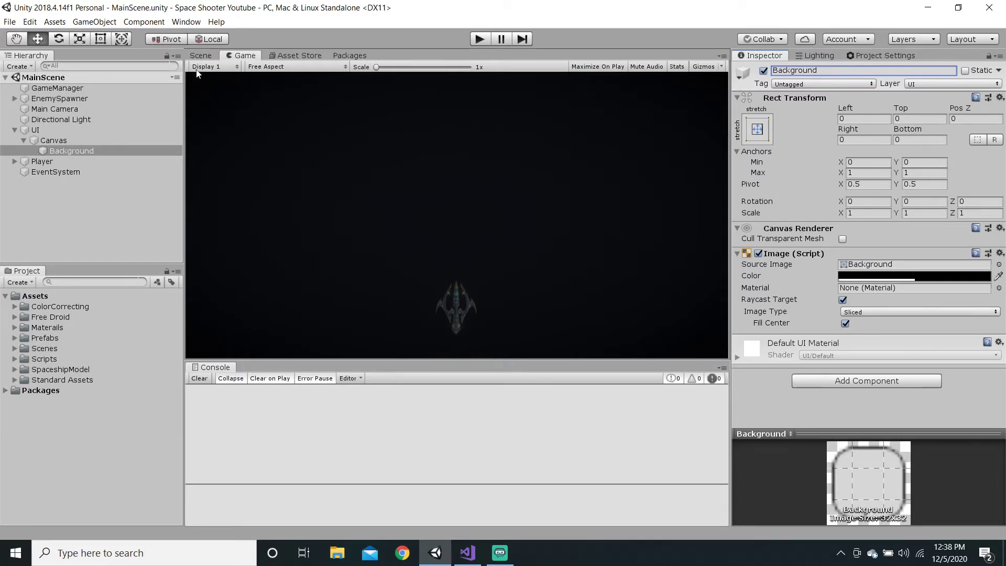
Show the Scene view and frame the Background panel in it
click(199, 55)
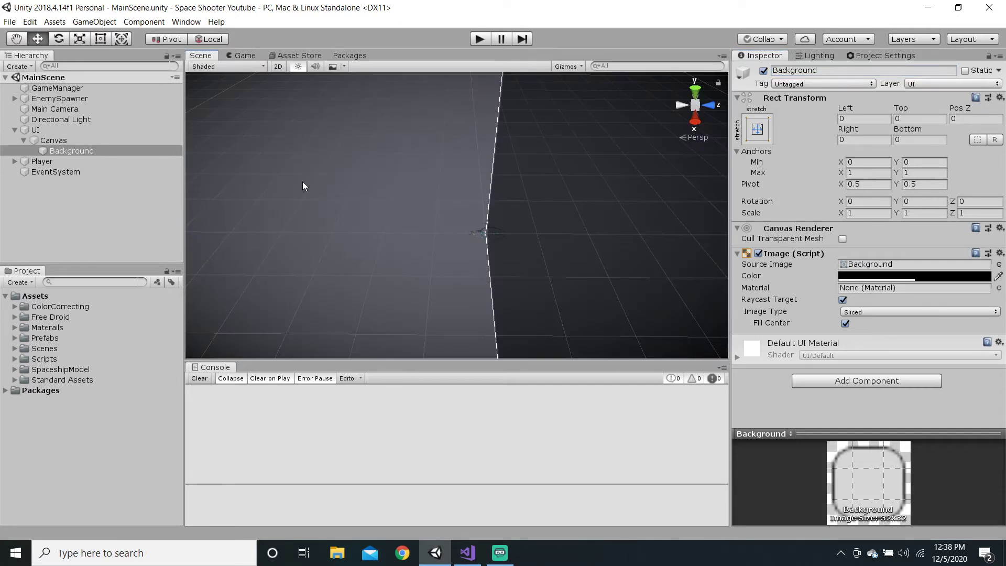
right_drag(358, 166, 33, 517)
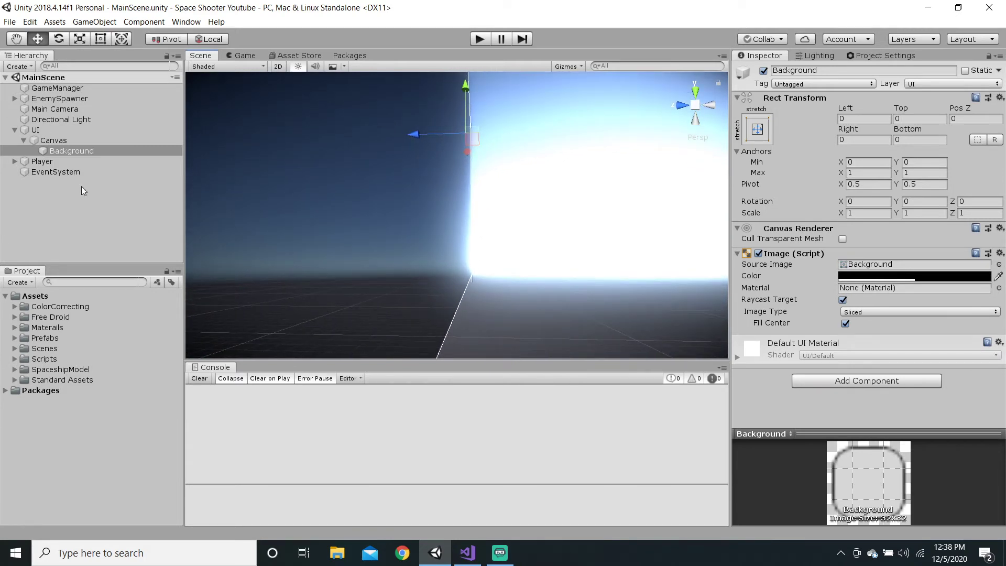
click(89, 150)
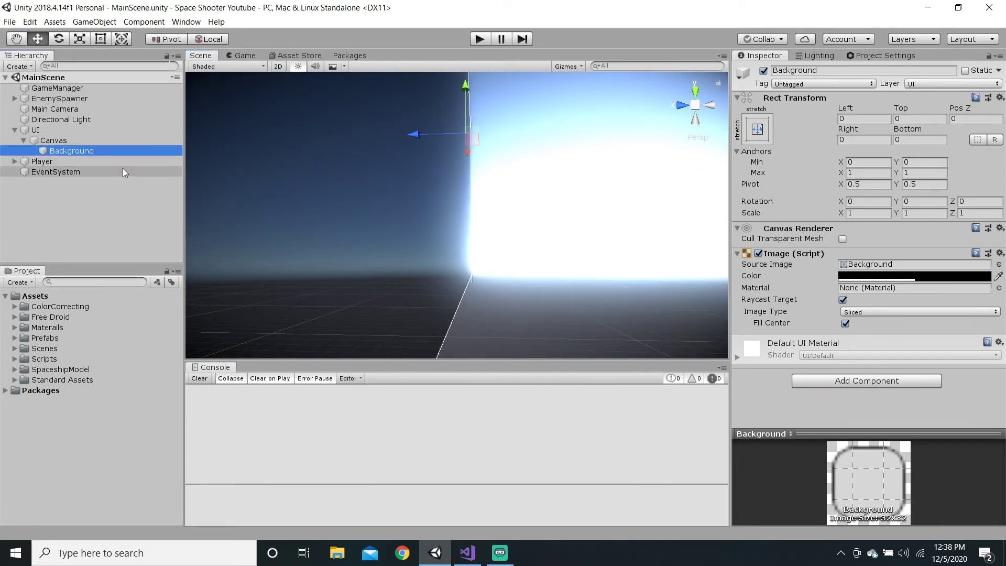
key(f)
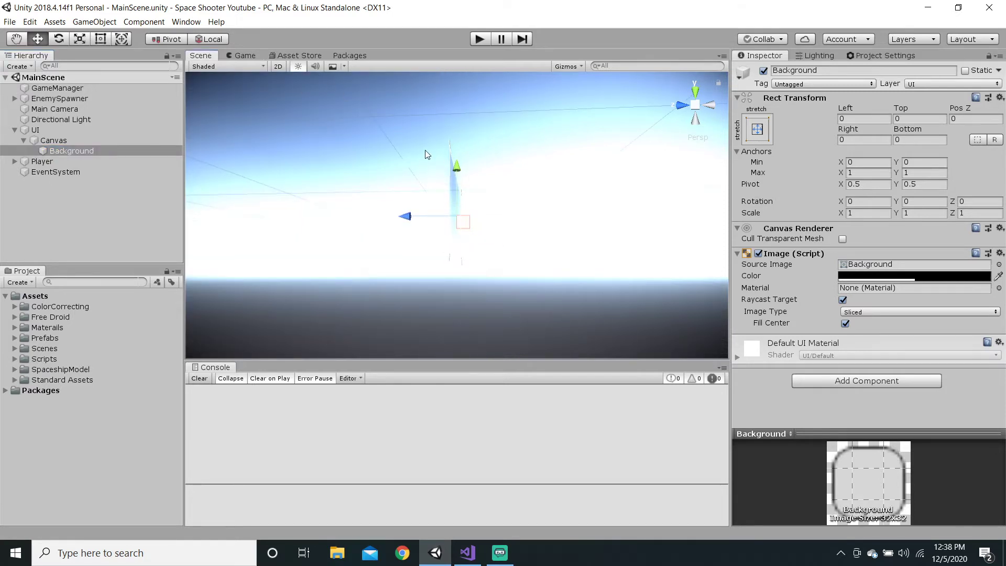
Switch the Scene view to 2D and frame the Background panel to examine its outline
click(278, 66)
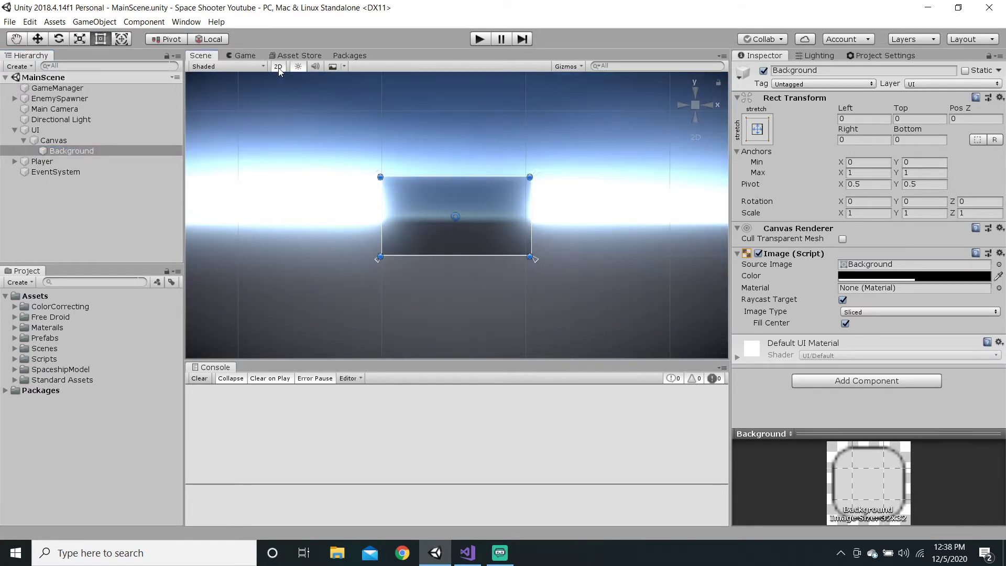
key(t)
scroll(556, 267, up, 10)
middle_drag(303, 207, 464, 259)
scroll(447, 288, up, 3)
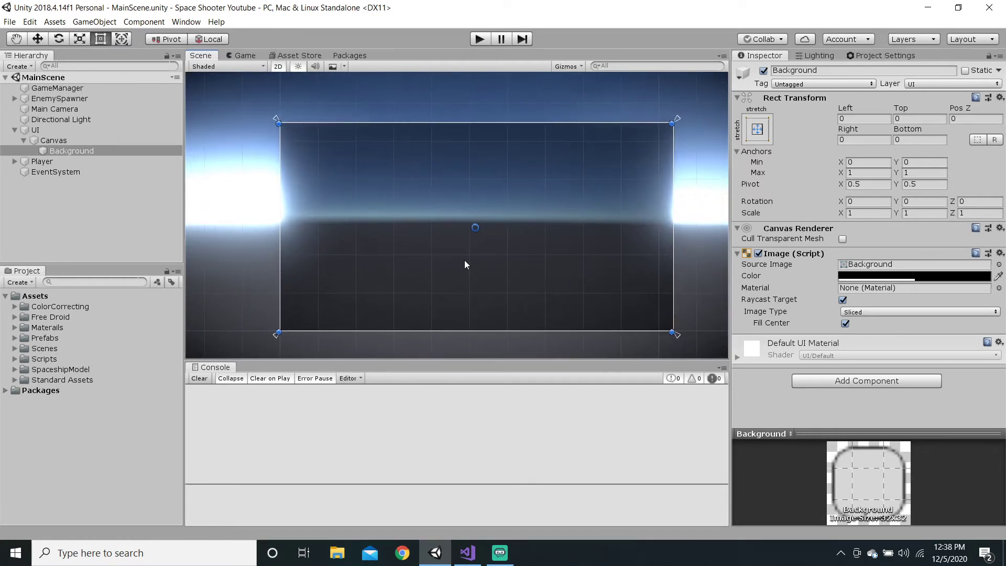
Preview the dark Background panel in the maximized Game view, then restore the normal layout
click(243, 55)
click(209, 57)
click(242, 56)
key(shift+space)
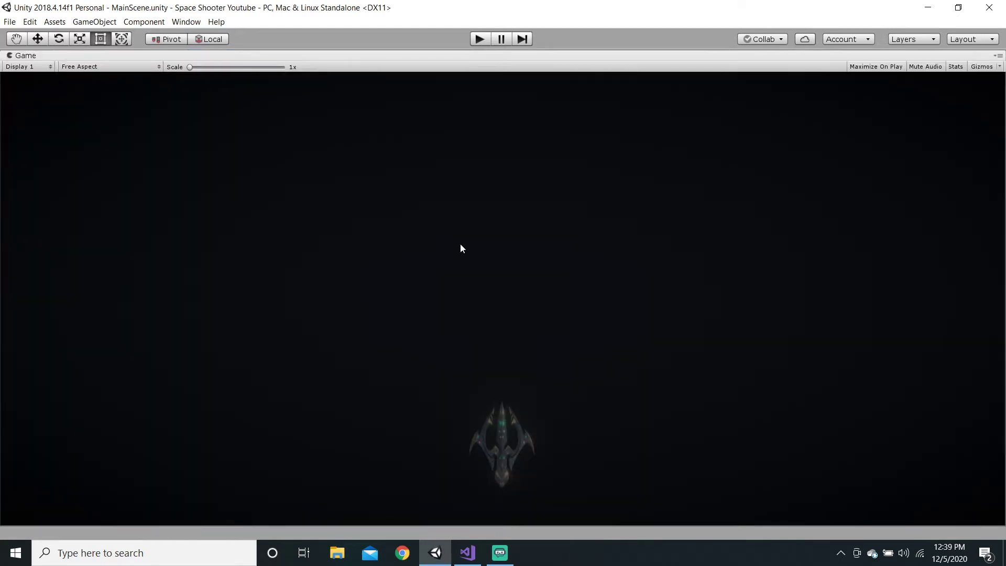
key(shift+space)
Add a UI Image as a child of Background and compare its size in the normal and maximized Game view
right_click(79, 150)
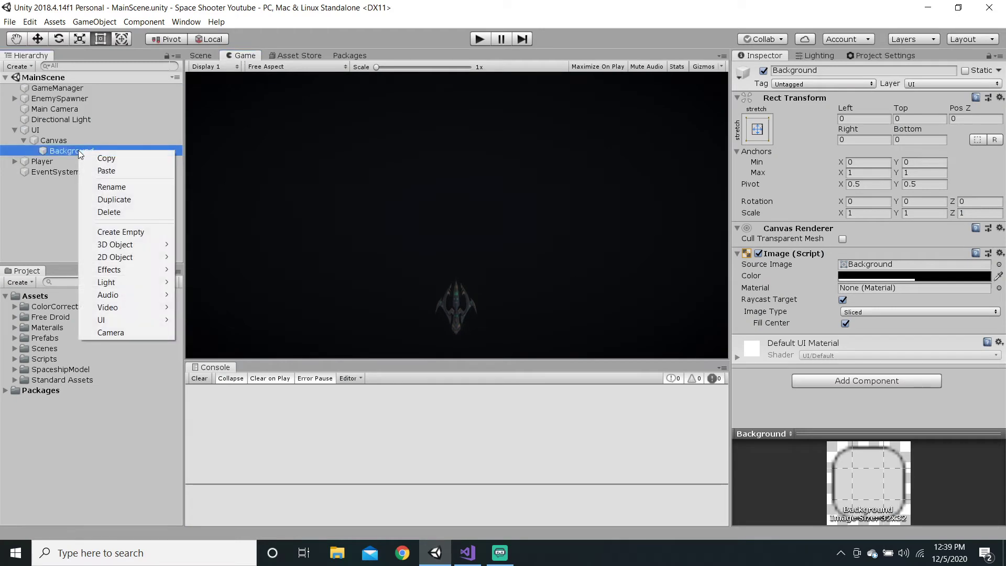
mouse_move(142, 320)
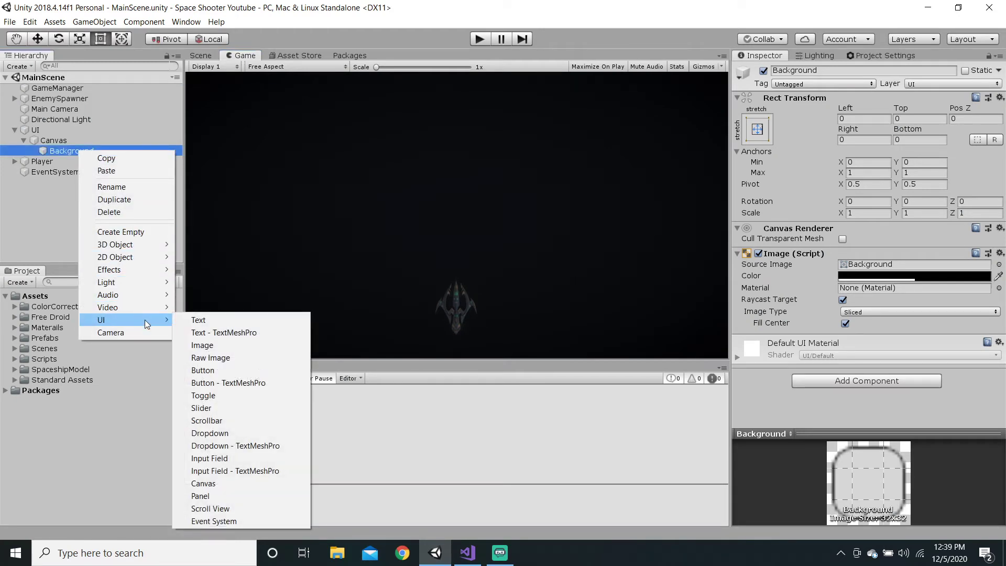
click(237, 345)
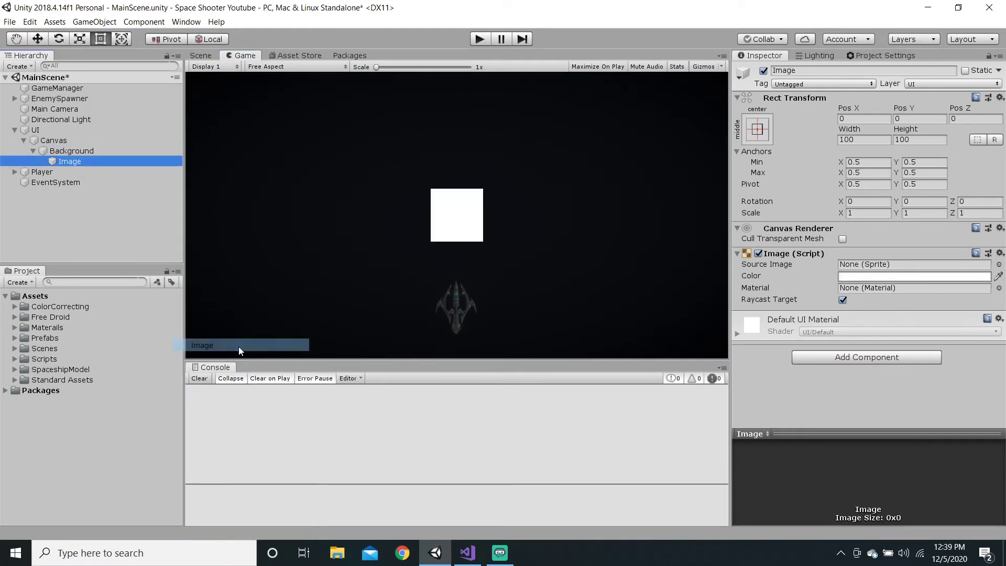
click(71, 219)
key(shift+space)
key(shift+space)
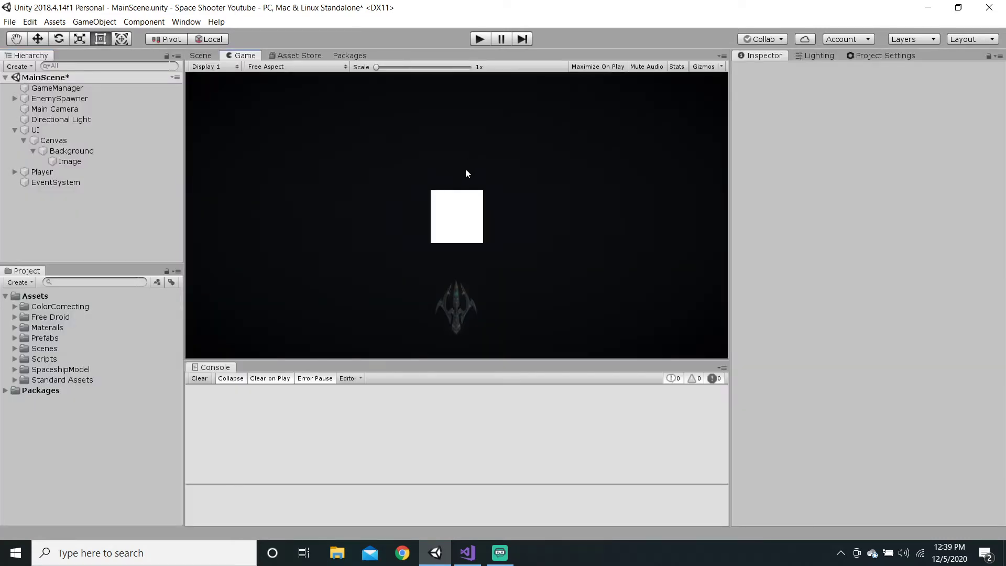
key(shift+space)
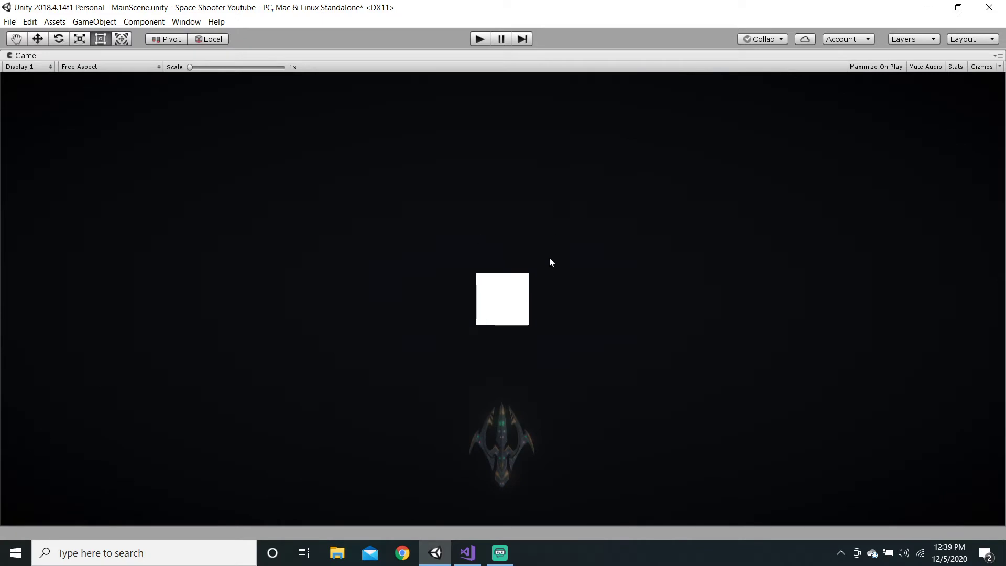
key(shift+space)
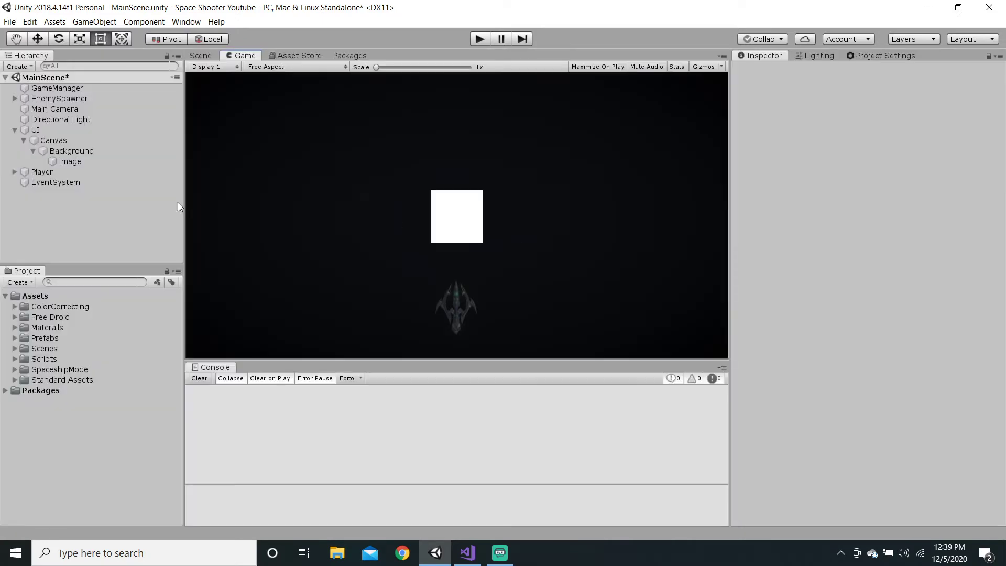
Rename the Canvas object to MainCanvas and save the scene
click(73, 161)
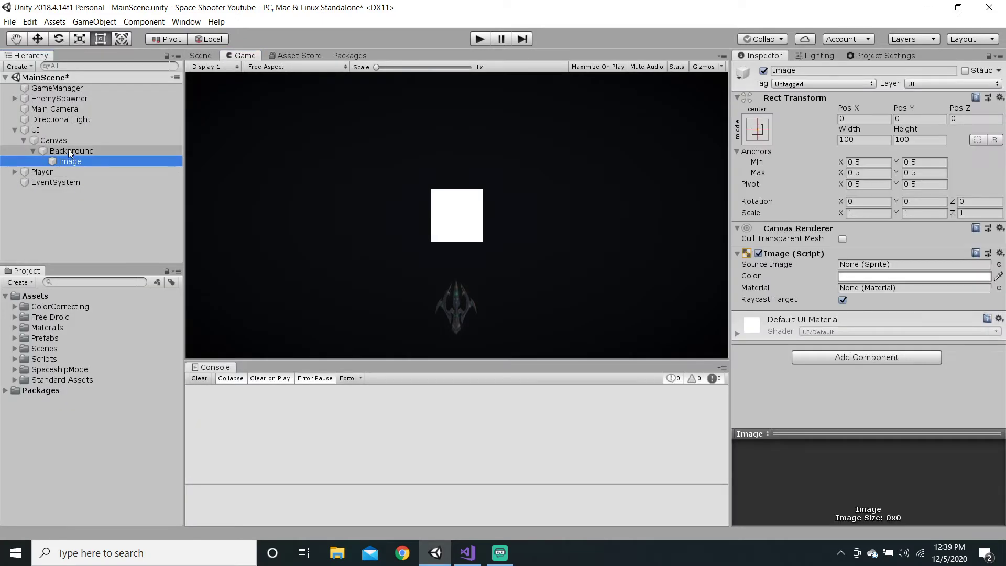
click(70, 140)
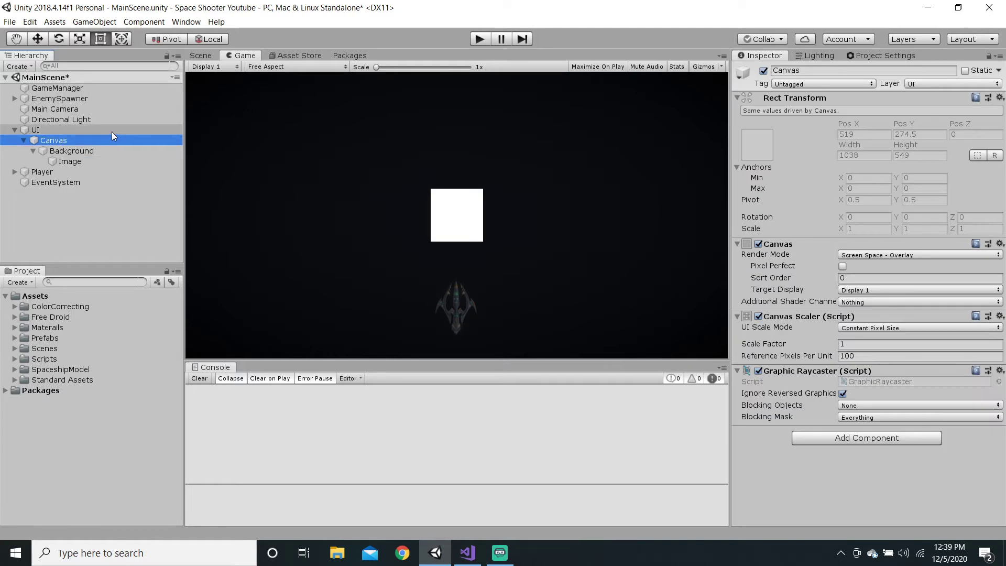
click(808, 72)
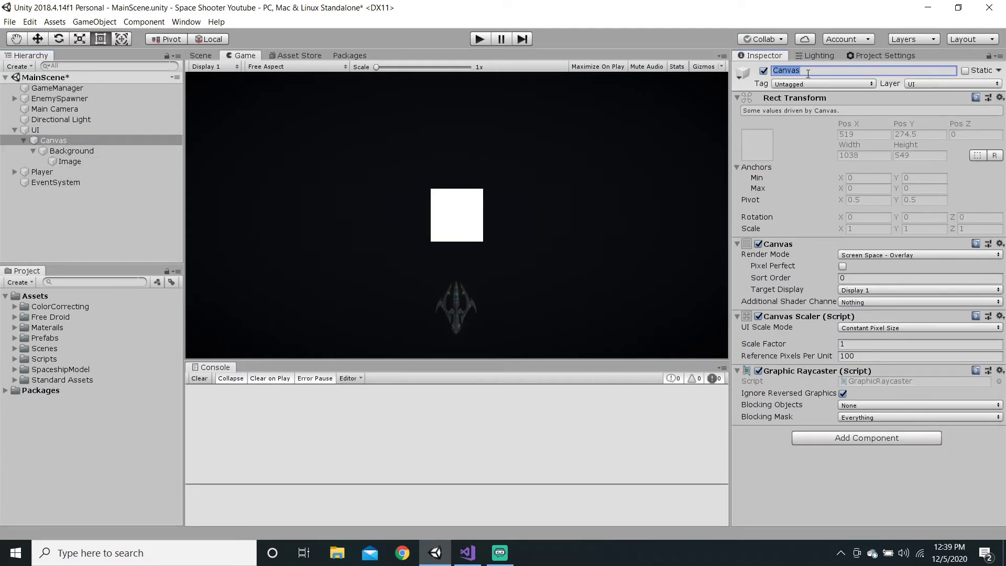
text(MainCanv)
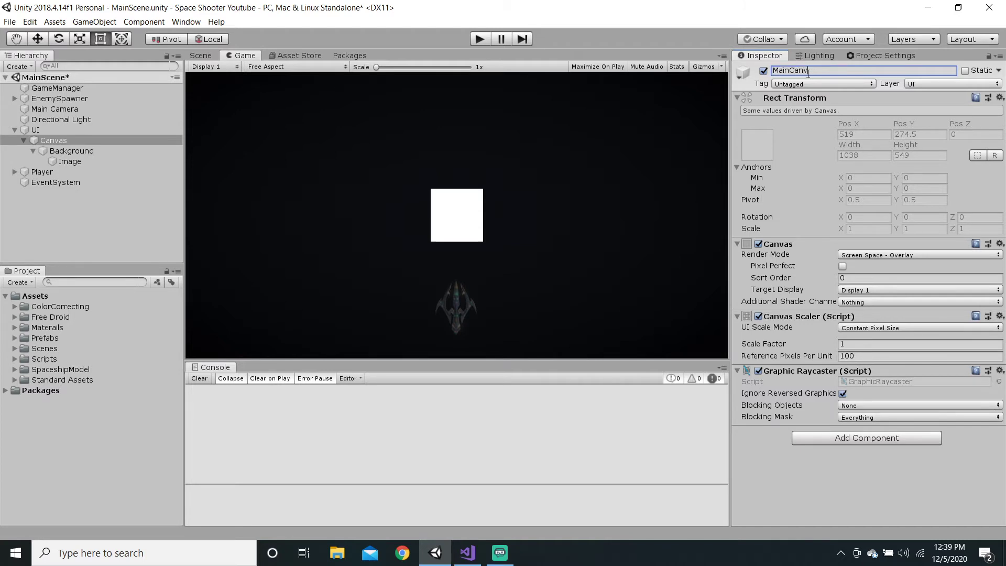
text(as)
key(Return)
key(ctrl+s)
Set MainCanvas's UI Scale Mode to Scale With Screen Size with a 1920 x 1080 reference resolution, and save the scene
click(757, 317)
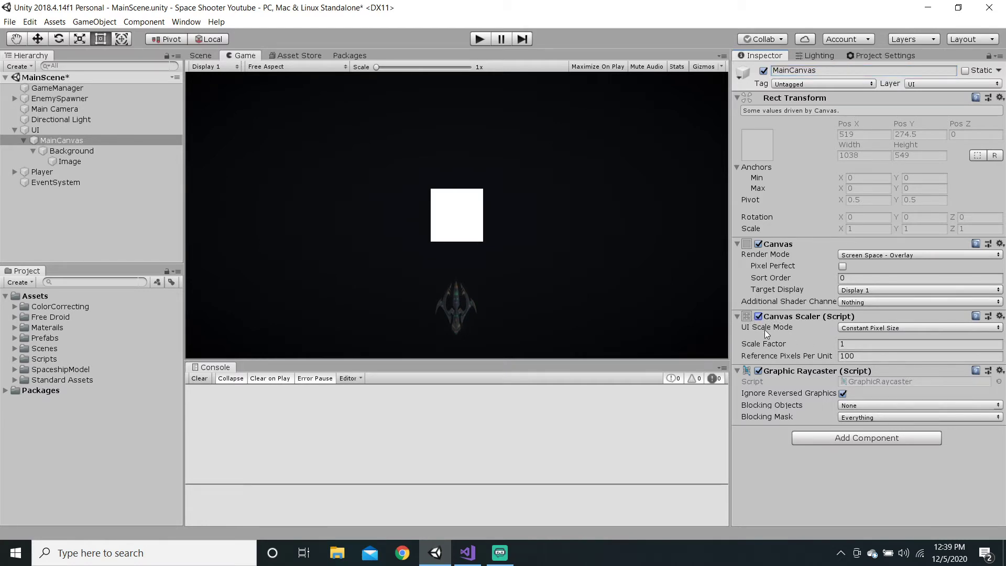
click(884, 330)
click(875, 354)
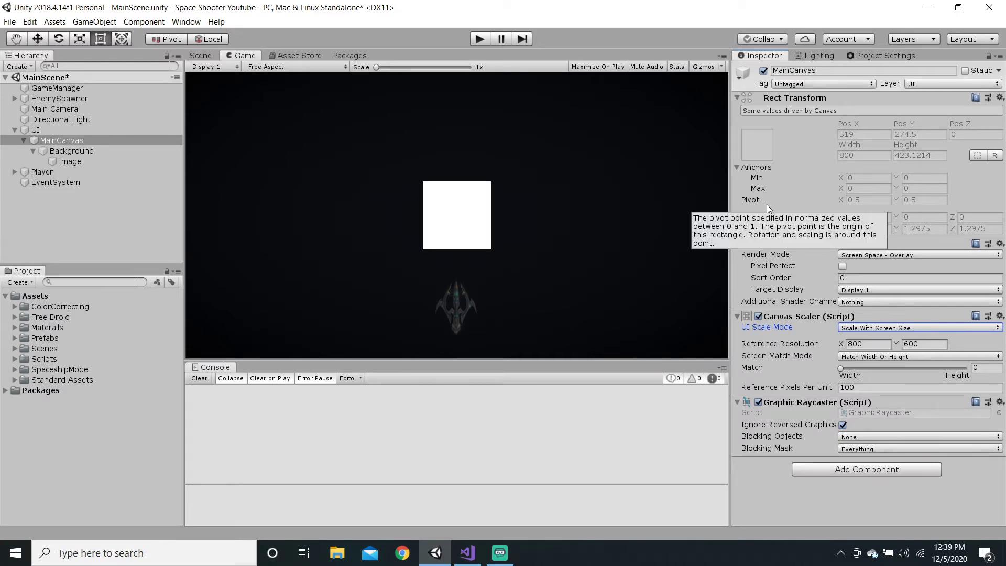
click(873, 344)
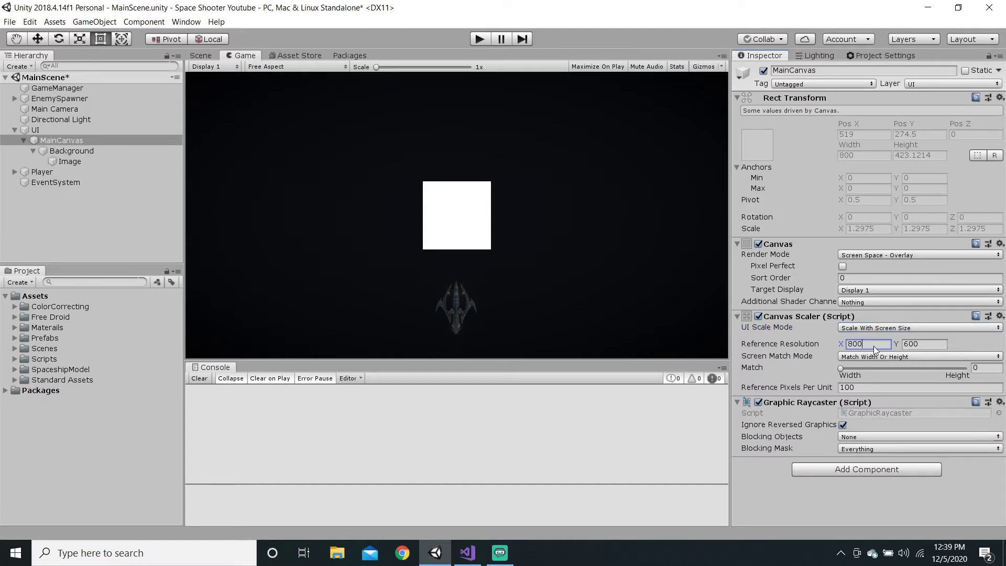
text(1920)
click(937, 343)
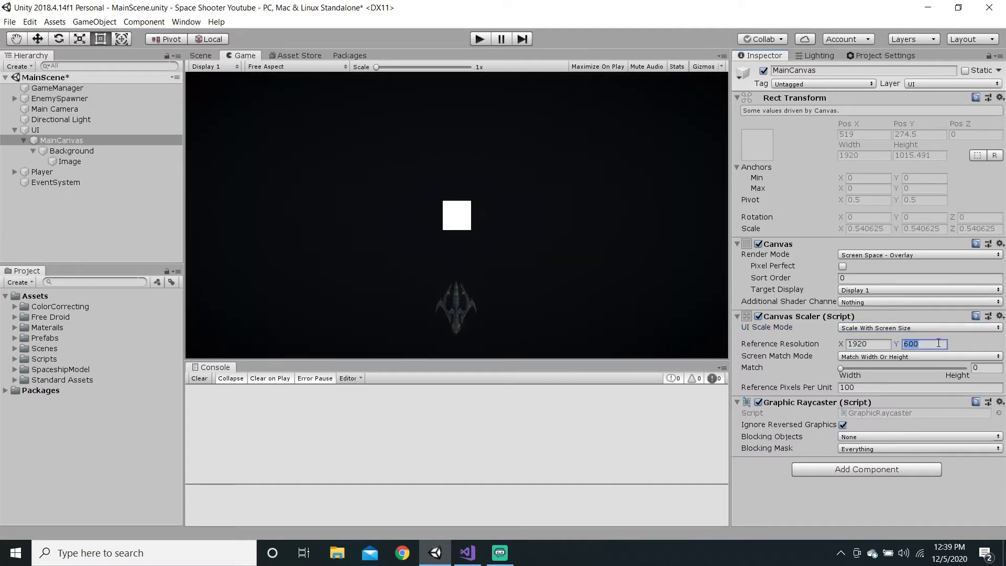
text(1080)
key(ctrl+s)
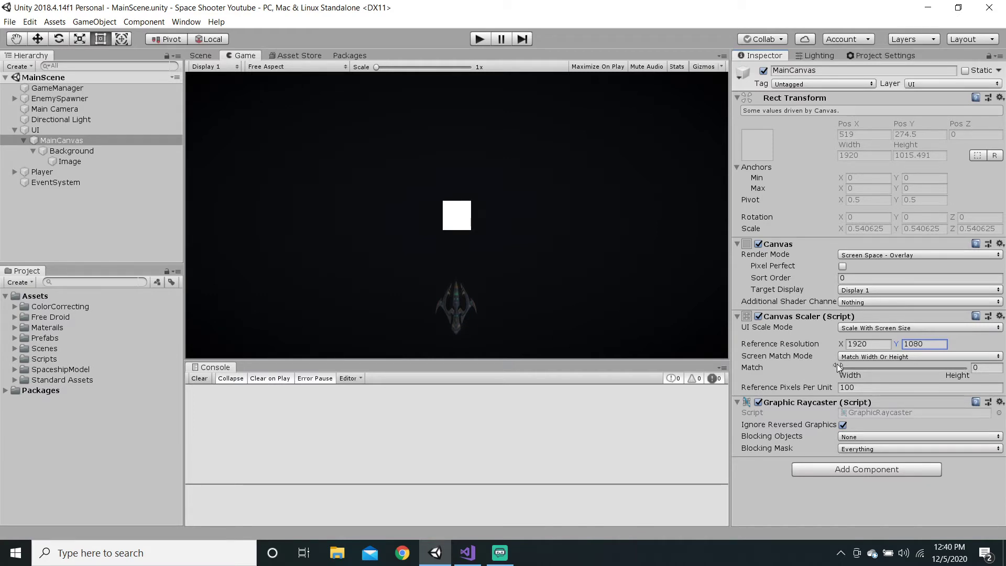
Set the Canvas Scaler's Match value to 0.5, keeping Match Width Or Height, and save the scene
drag(840, 367, 901, 369)
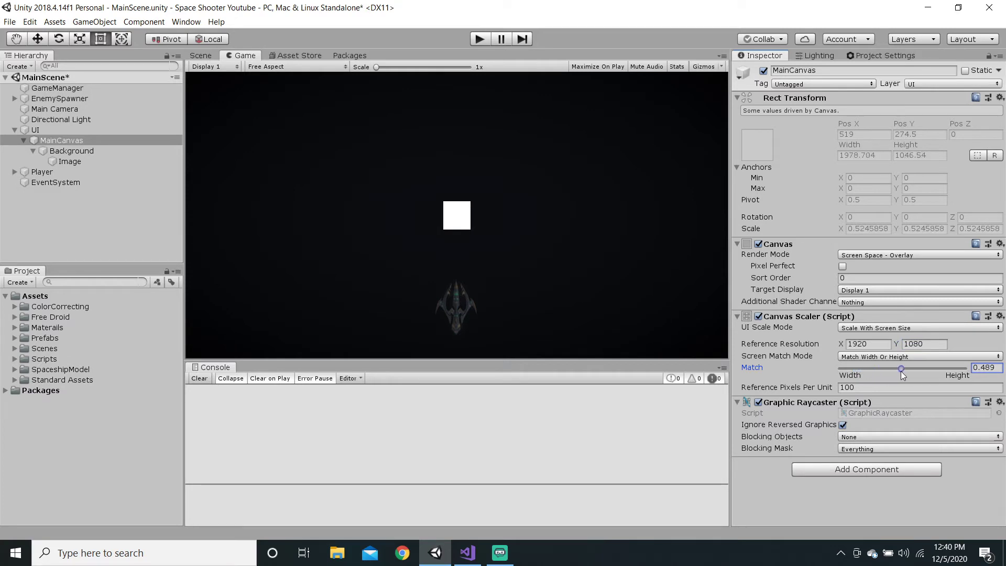
click(991, 369)
text(0.5)
key(ctrl+s)
click(912, 359)
click(787, 485)
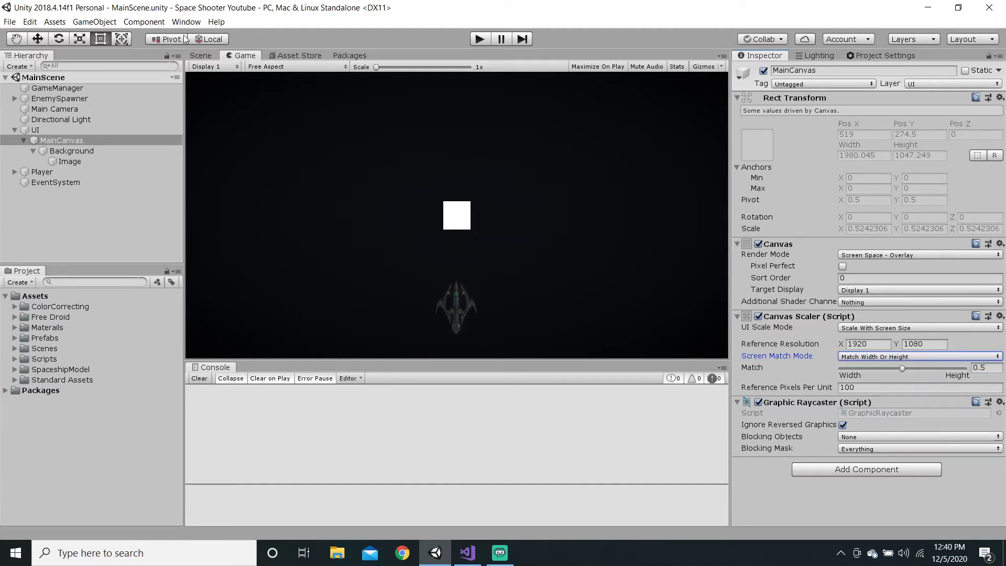
Toggle the Game view between maximized and normal size to check how the white image scales
click(355, 150)
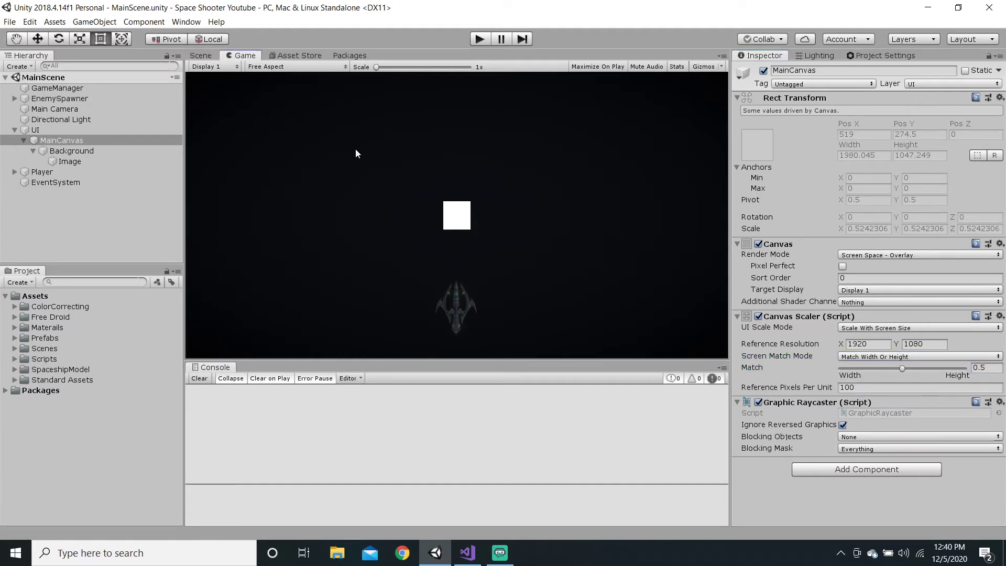
key(shift+space)
key(shift+space)
key(shift+space)
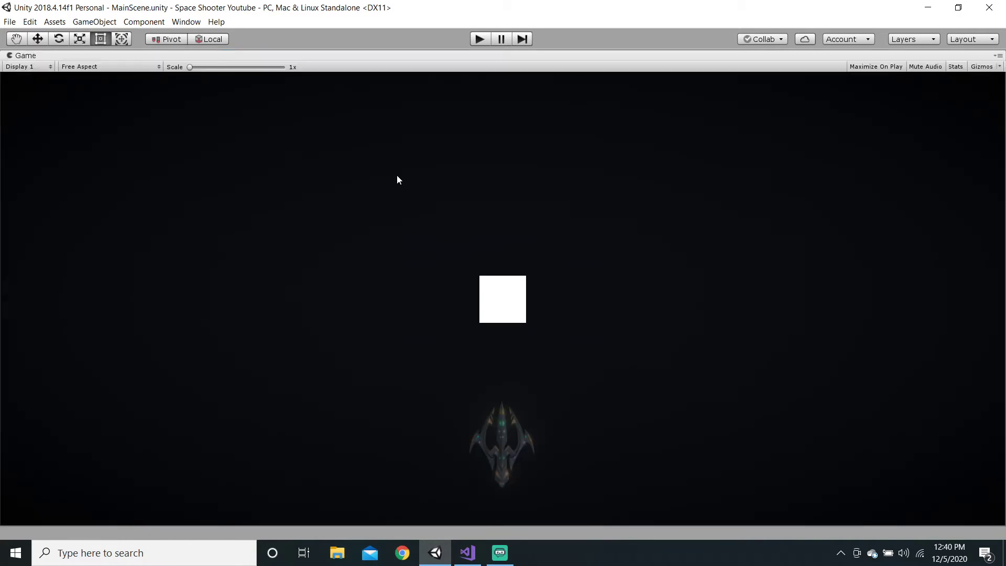
key(shift+space)
key(shift+space)
key(shift+space)
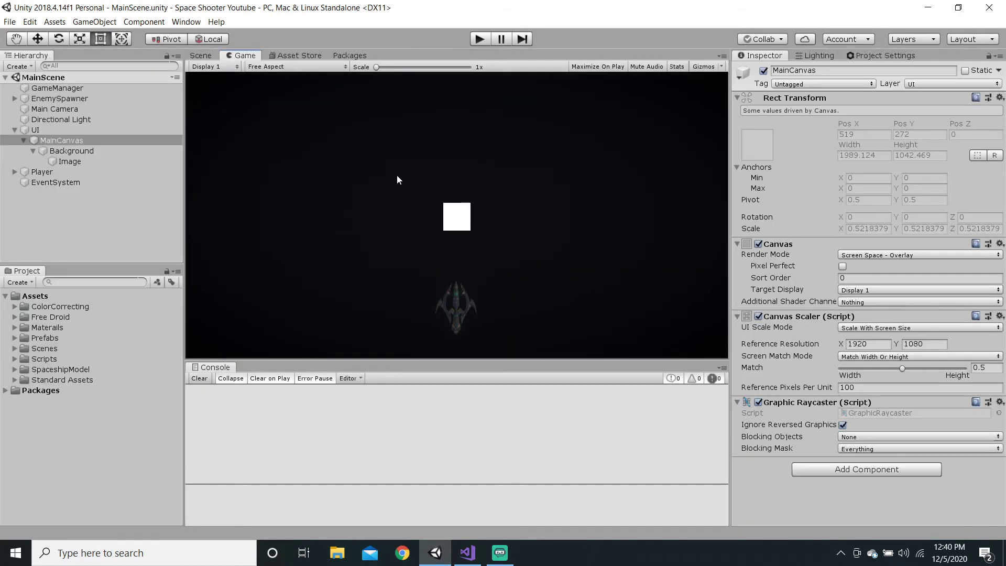
Delete the test Image under Background and save the scene
click(75, 161)
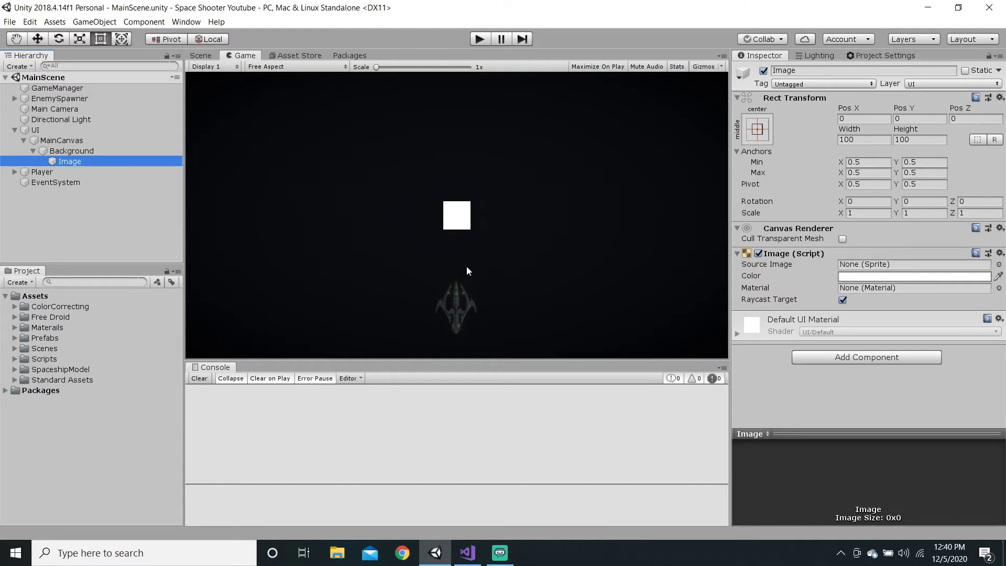
key(Delete)
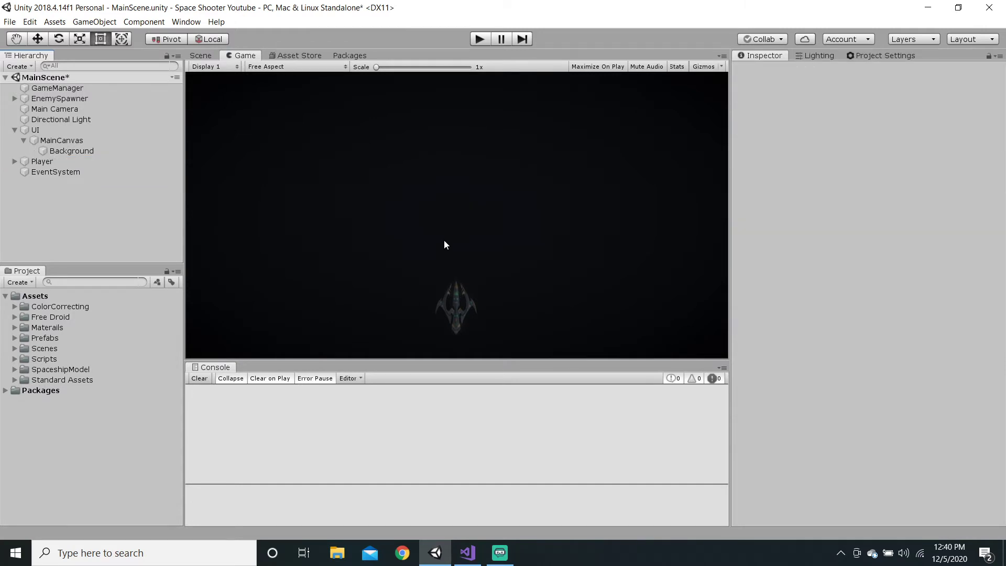
key(ctrl+s)
click(499, 553)
click(435, 552)
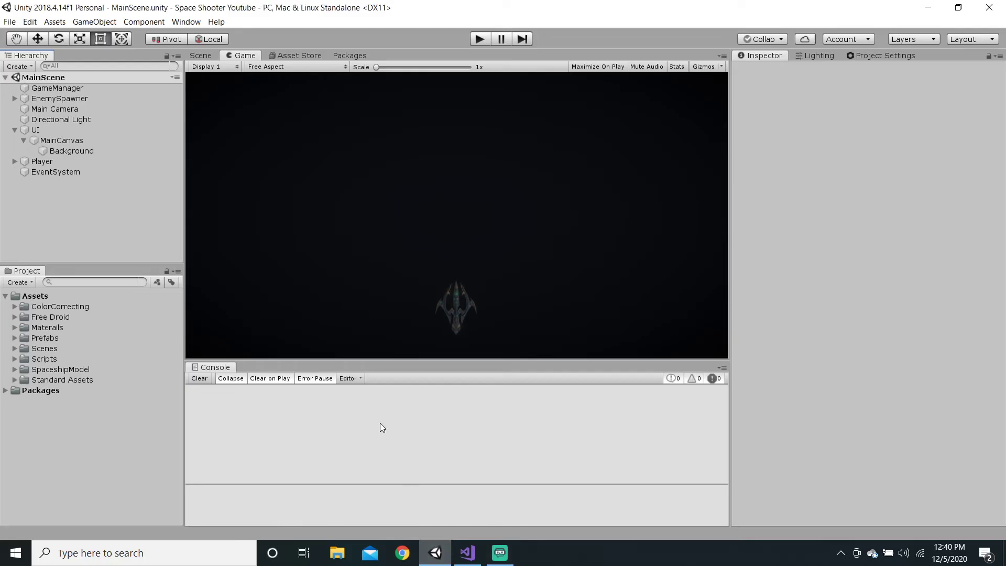
Create an empty child object under MainCanvas, name it PauseMenu, and save the scene
click(87, 141)
right_click(86, 141)
click(146, 224)
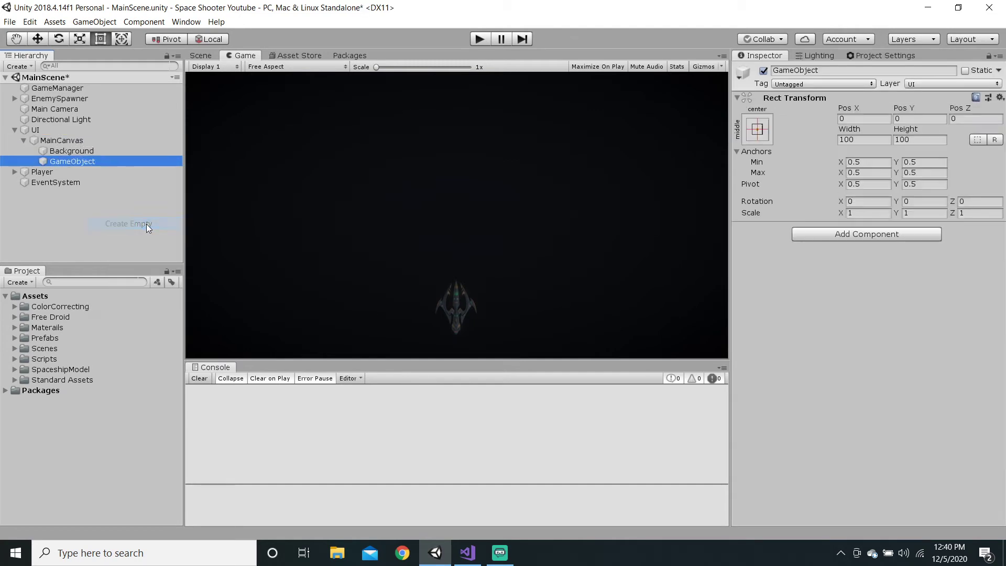
click(854, 70)
text(Pause)
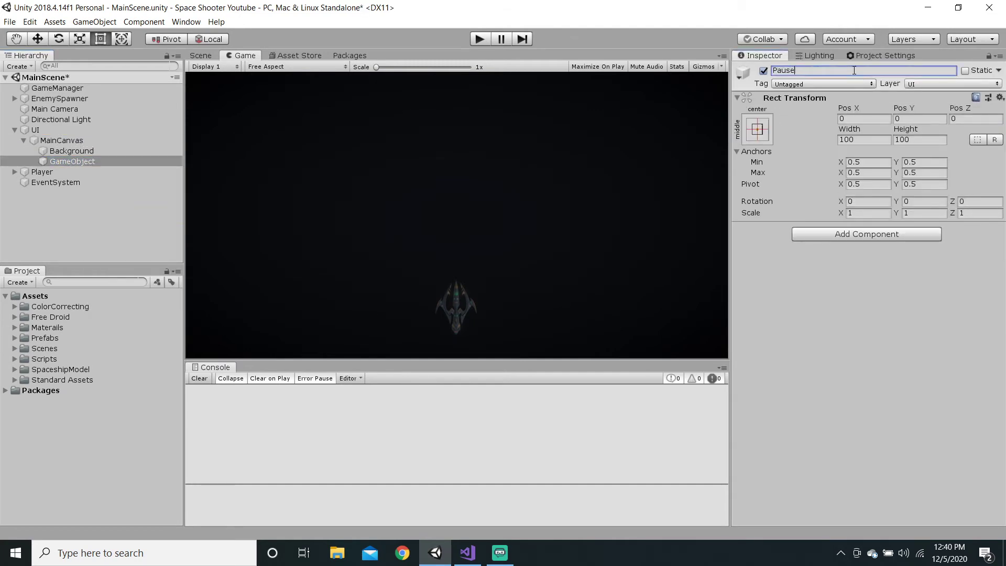
text(Menu)
key(Return)
key(ctrl+s)
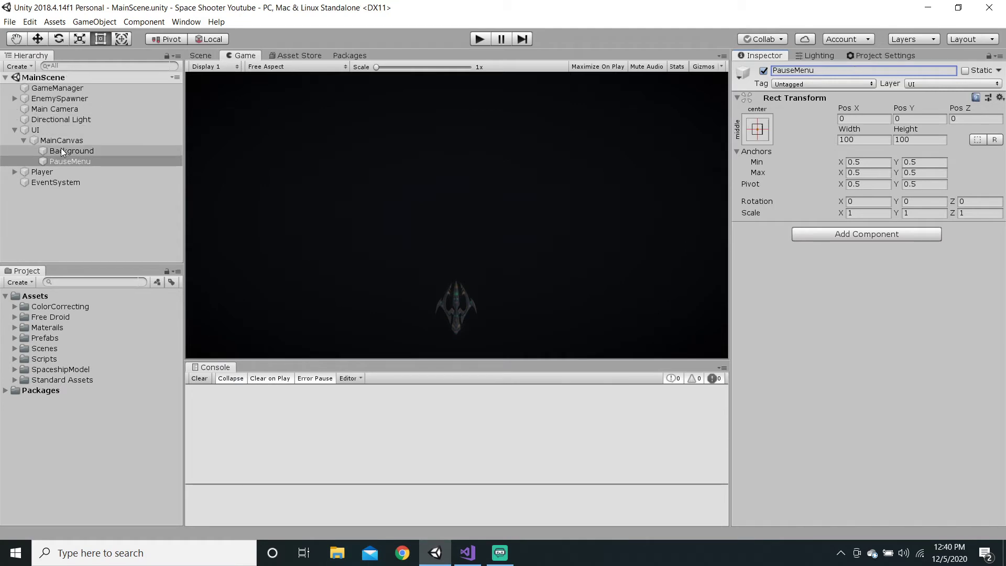
Anchor PauseMenu to stretch in both directions, also setting its position so it fills the canvas
click(758, 129)
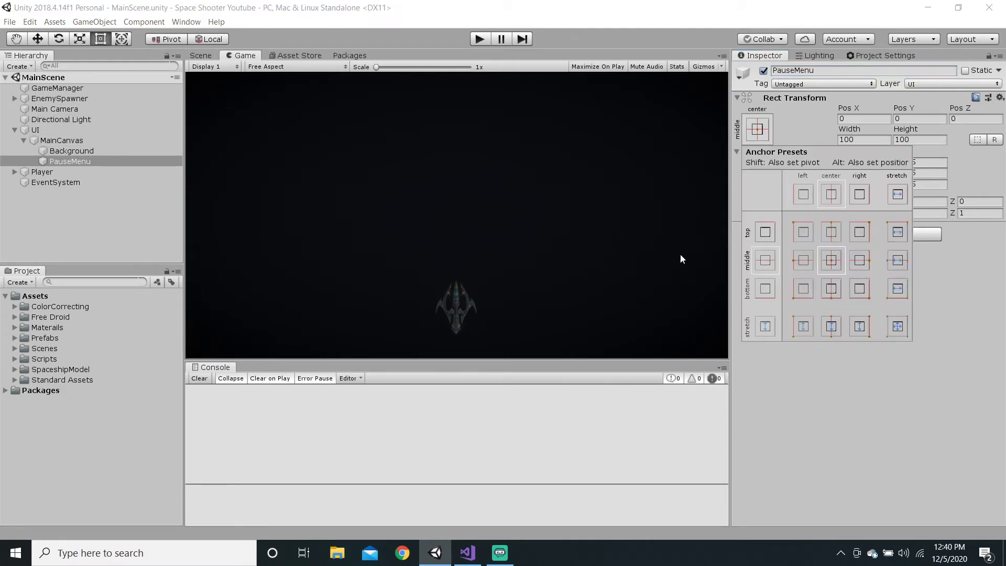
key(alt)
key(alt)
key(alt)
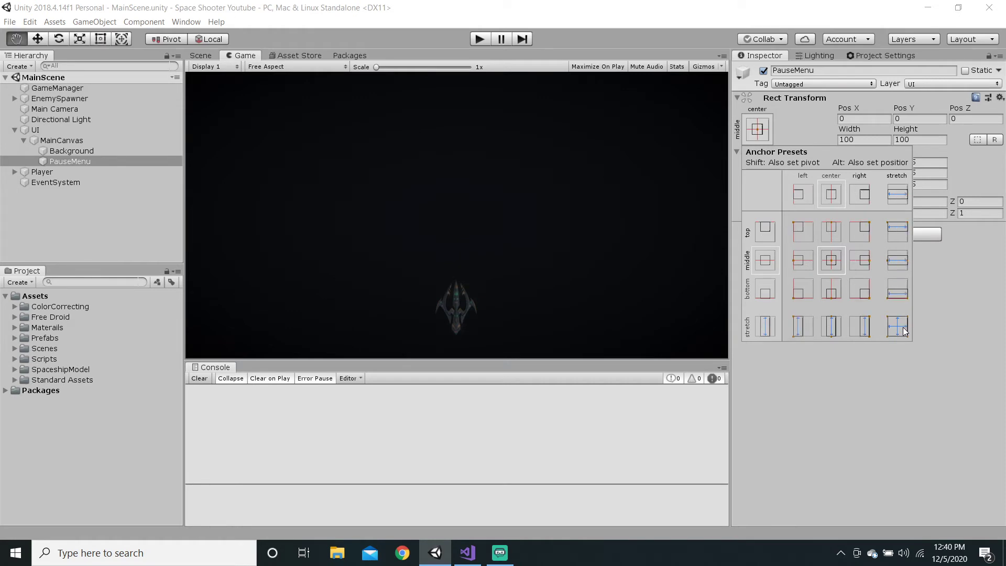
key(alt)
alt+click(893, 328)
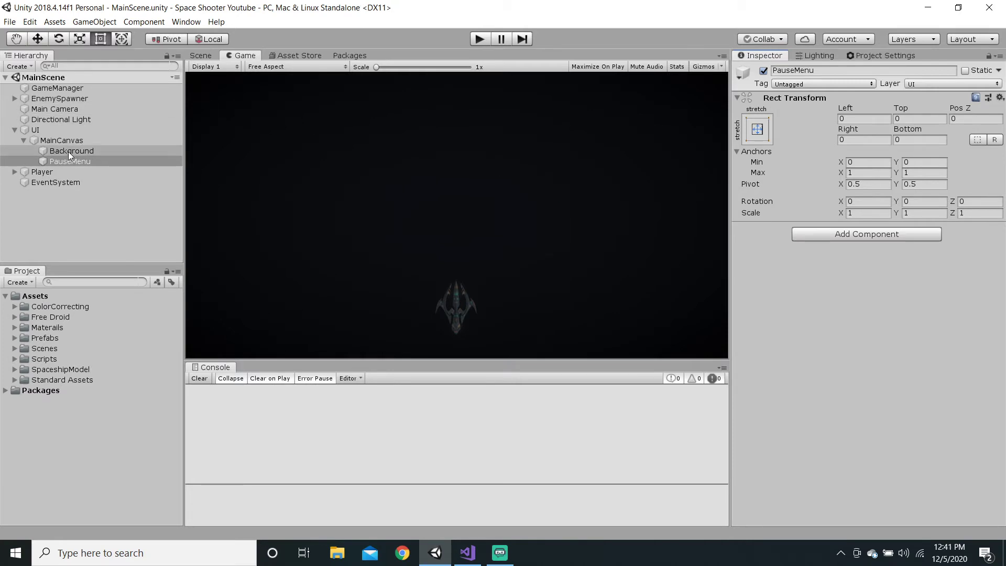
Make Background a child of PauseMenu, save the scene, and select PauseMenu
drag(70, 149, 89, 159)
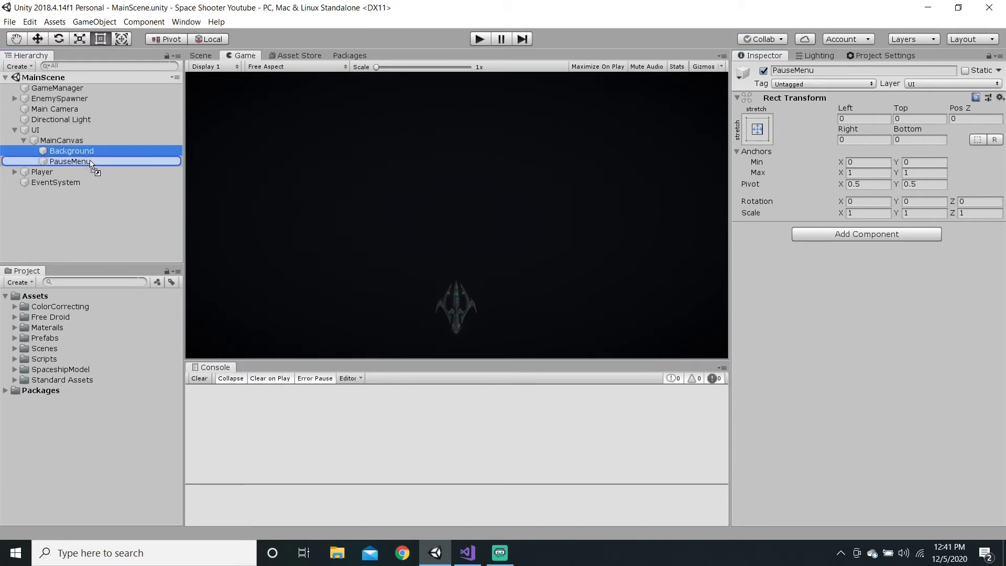
key(ctrl+s)
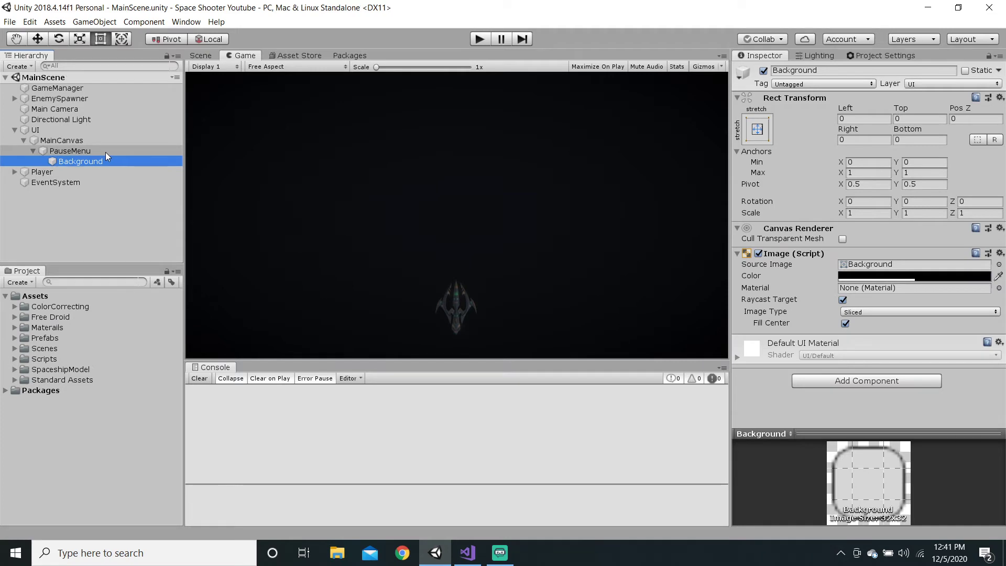
click(96, 154)
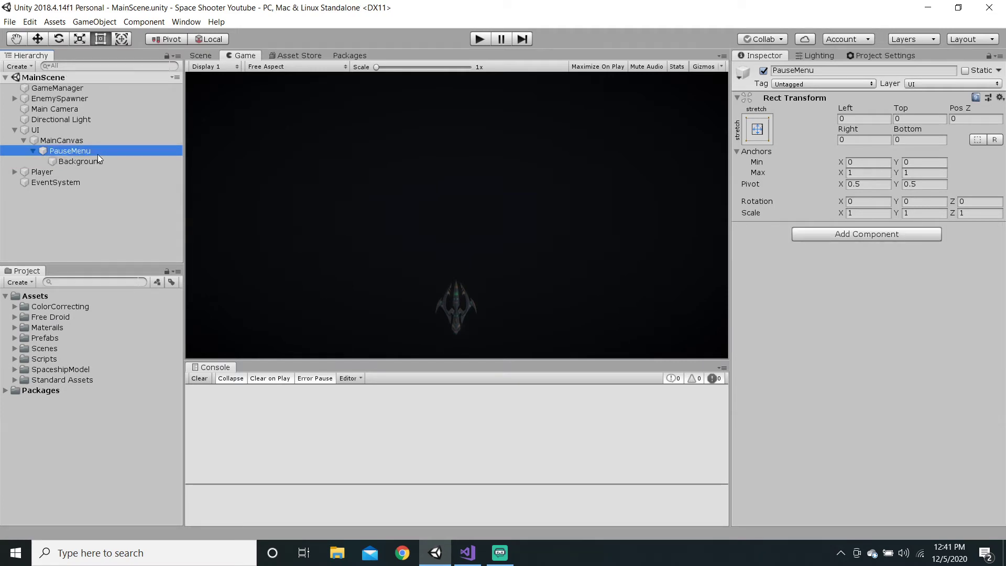
Add a TextMeshPro text object as a child of PauseMenu and import the TMP Essentials resources
right_click(98, 153)
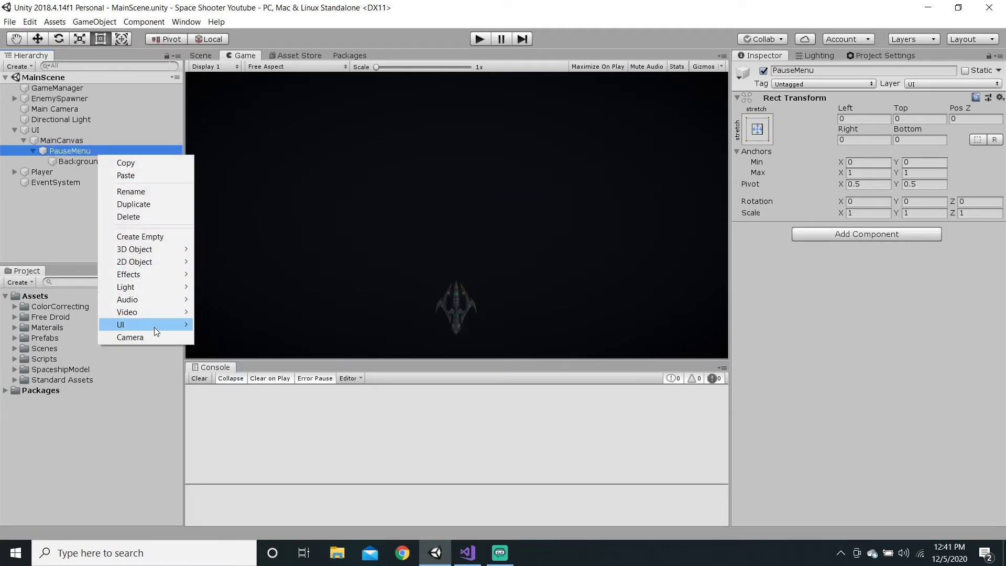
mouse_move(153, 328)
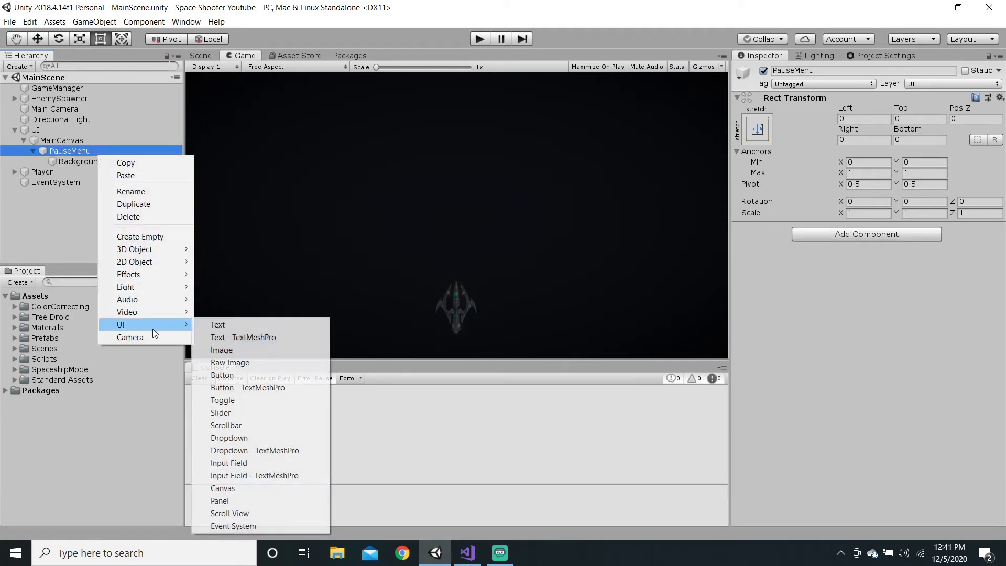
click(256, 337)
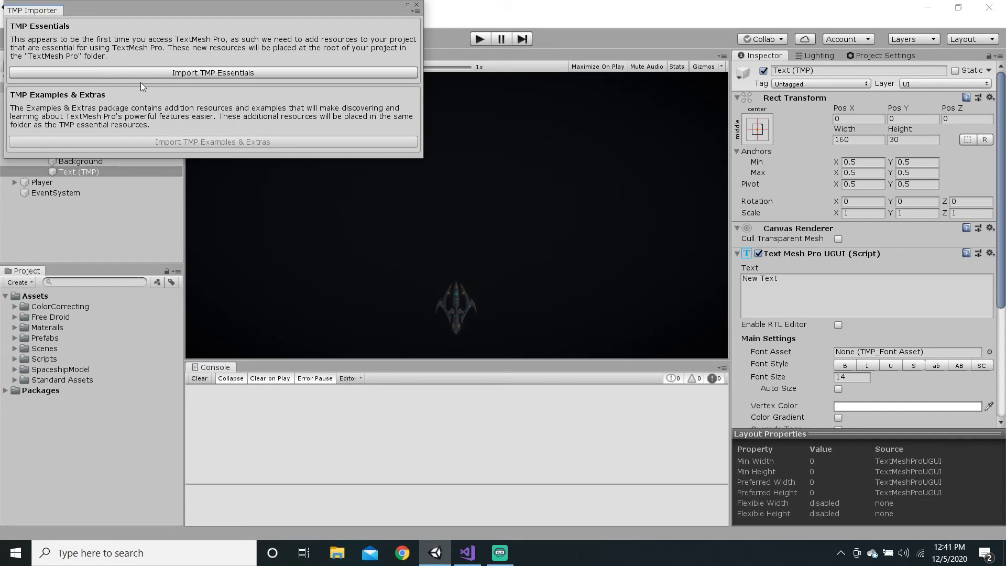
click(226, 72)
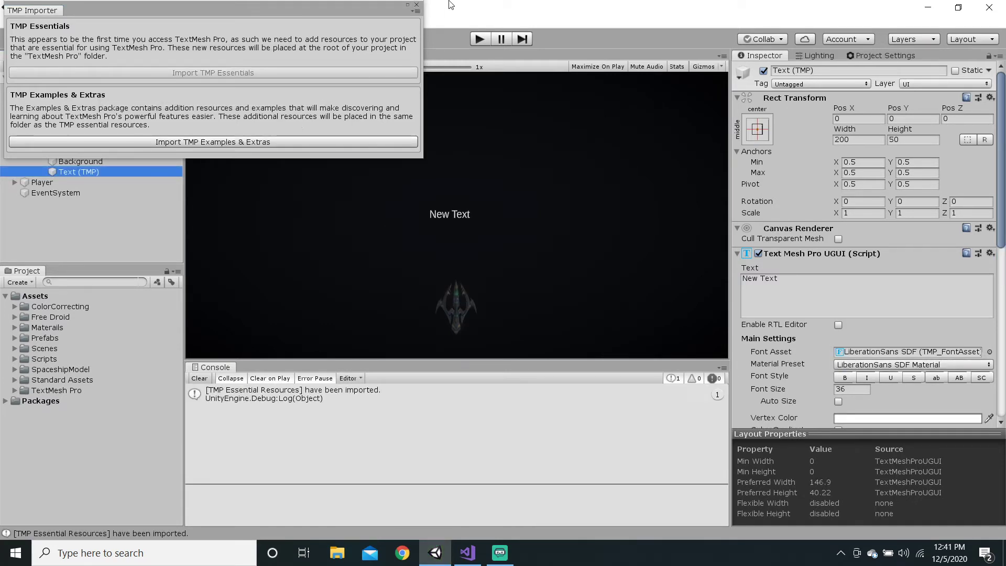
click(417, 5)
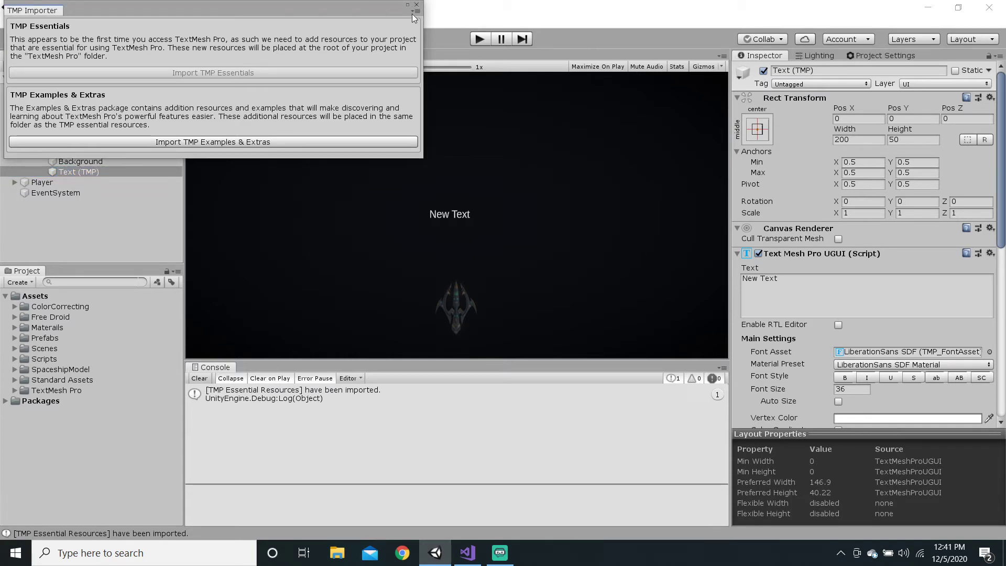
Import the TMP Examples & Extras, close the importer, and clear the console messages
click(255, 141)
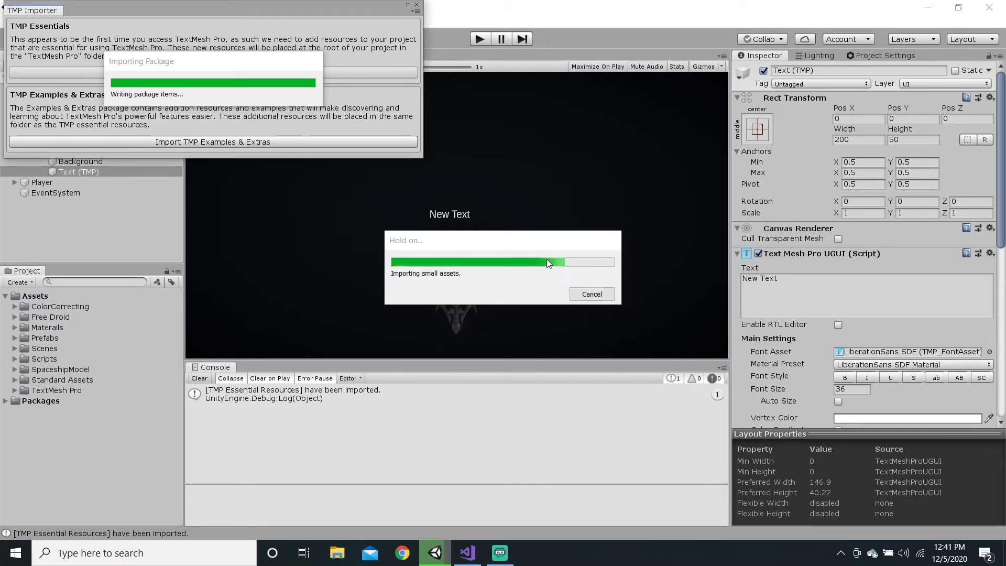
click(508, 559)
click(434, 556)
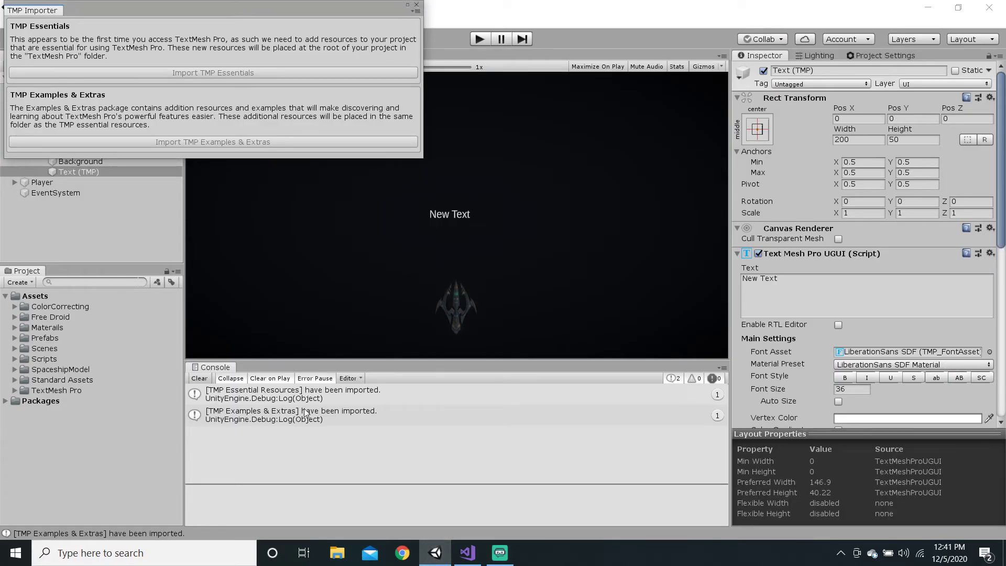
click(417, 7)
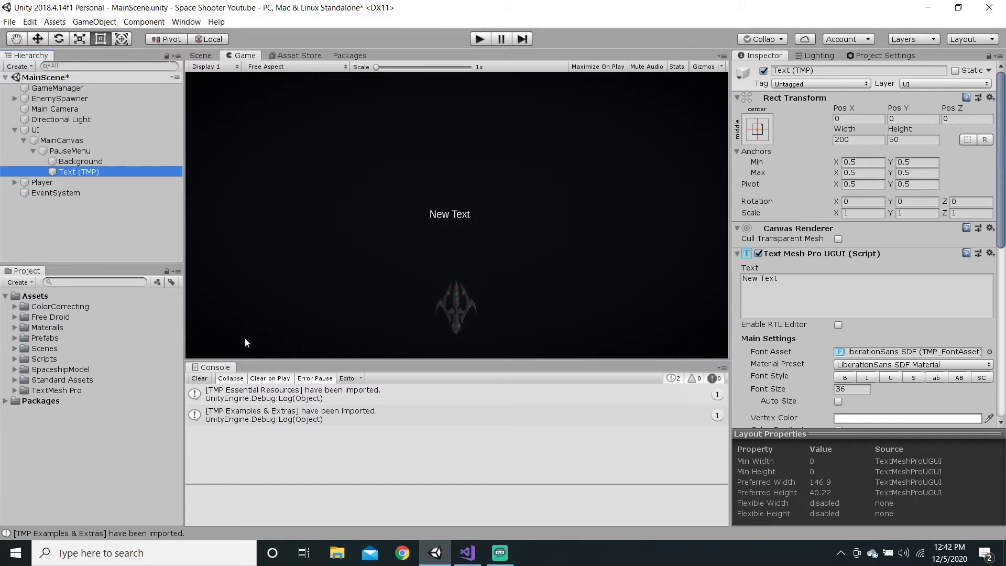
click(199, 378)
Rename the new text object to Title and save the scene
scroll(909, 360, down, 12)
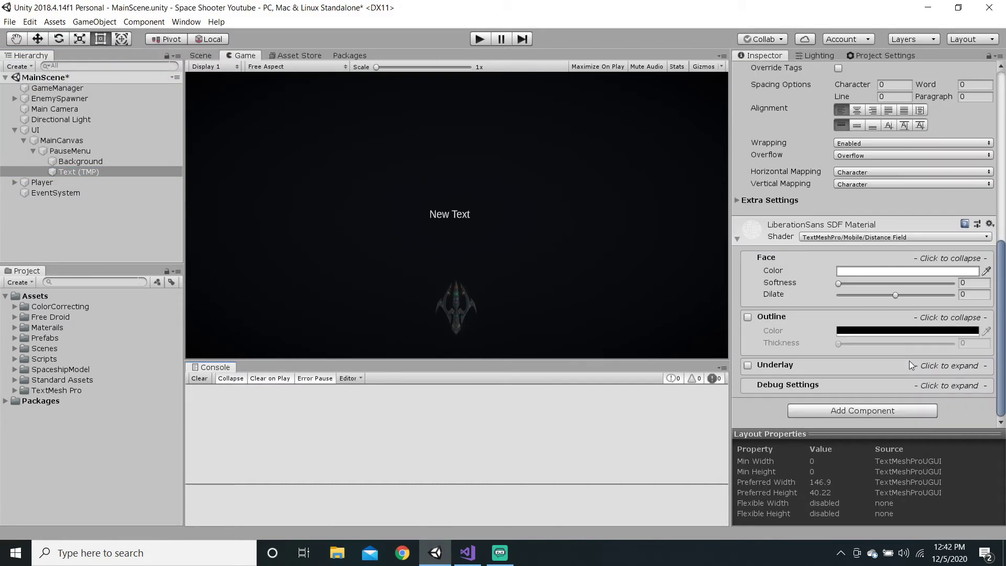
scroll(909, 360, up, 9)
scroll(910, 363, up, 5)
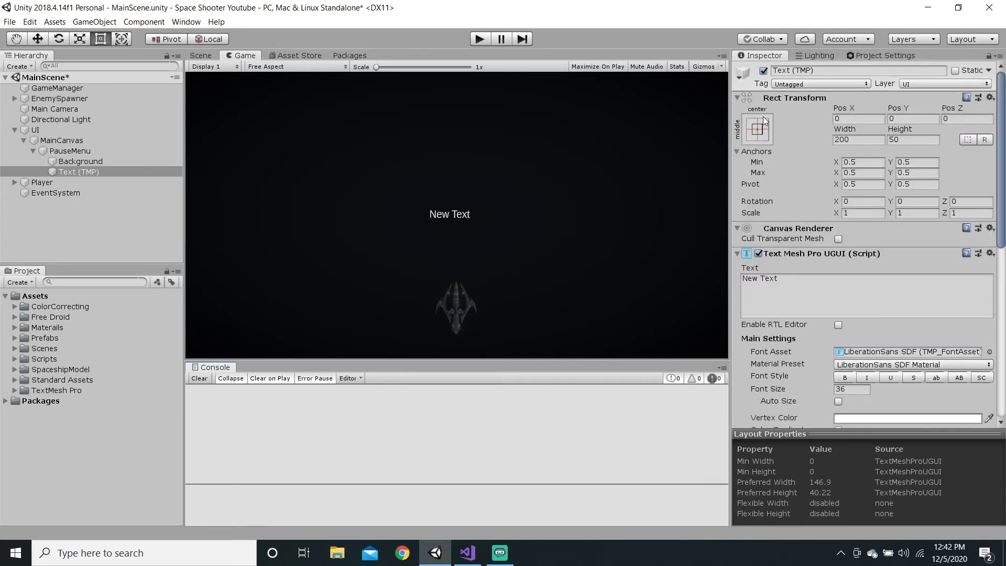
click(822, 69)
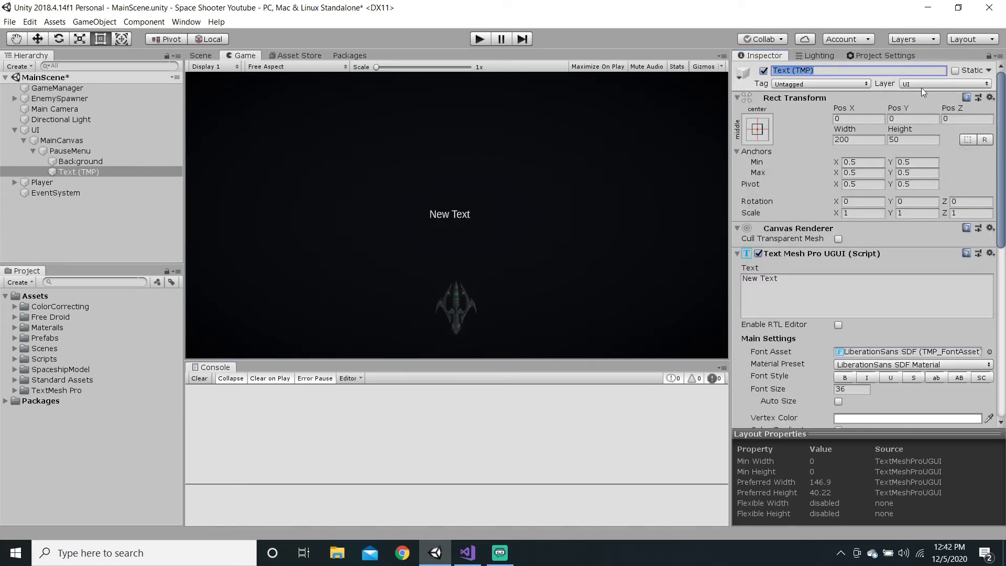
text(Title)
key(Return)
key(ctrl+s)
Enlarge the Title box to about 1176 by 215, place it centred near the canvas's upper edge, and save the scene
click(191, 53)
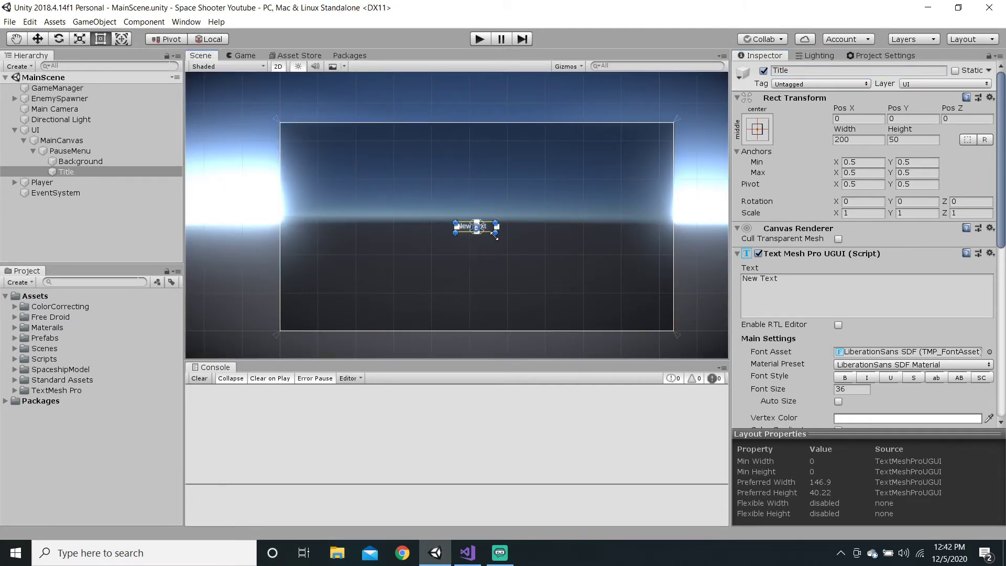
drag(495, 233, 553, 158)
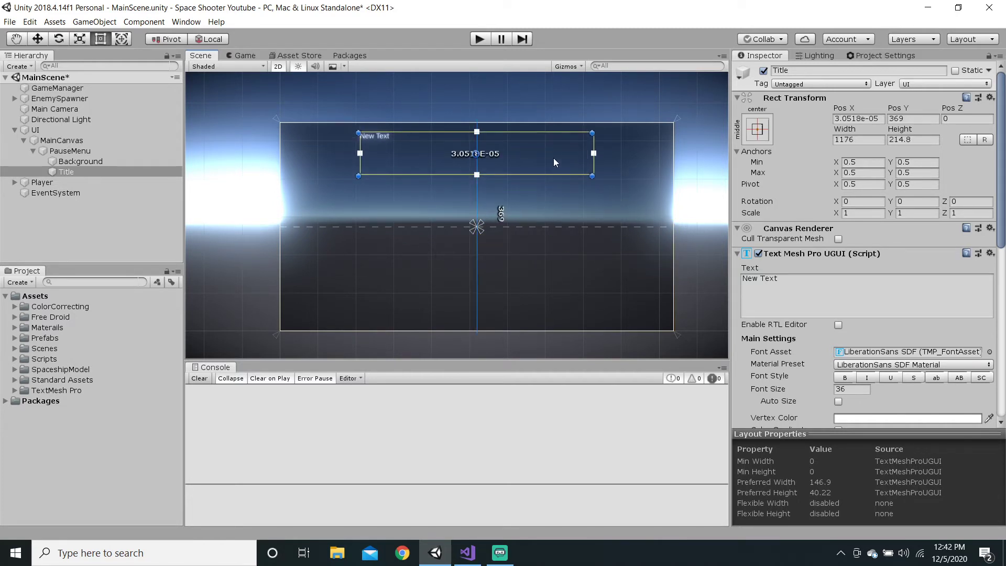
click(250, 56)
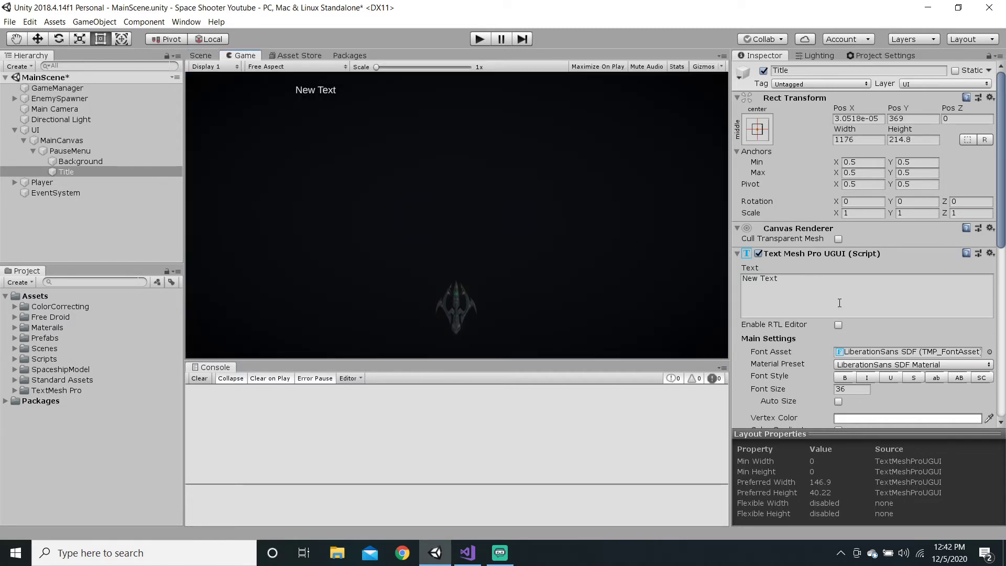
key(ctrl+s)
Replace the Title's placeholder text with "PAUSED..."
scroll(855, 272, down, 2)
scroll(855, 272, down, 2)
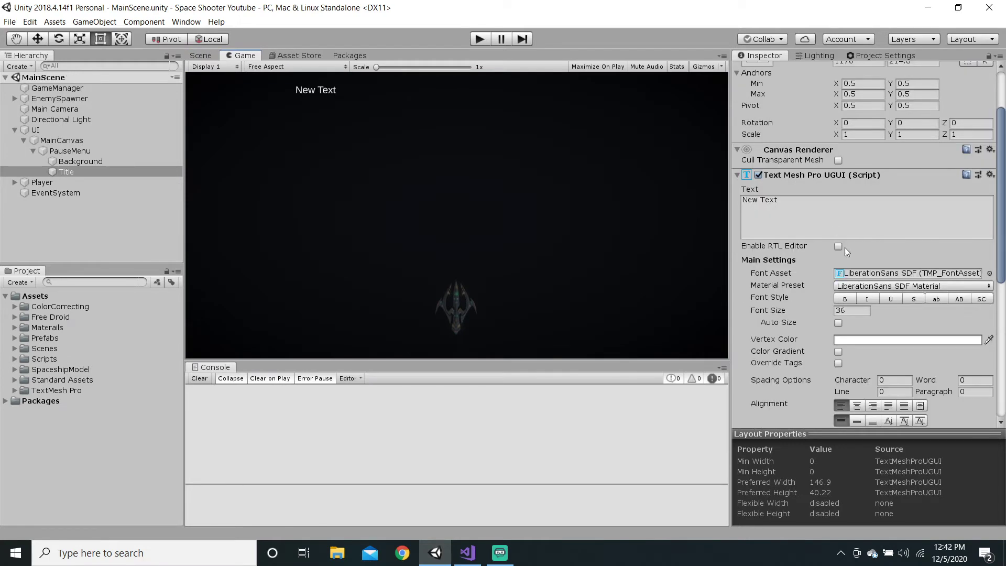
click(804, 209)
key(Caps_Lock)
text(PAUSE)
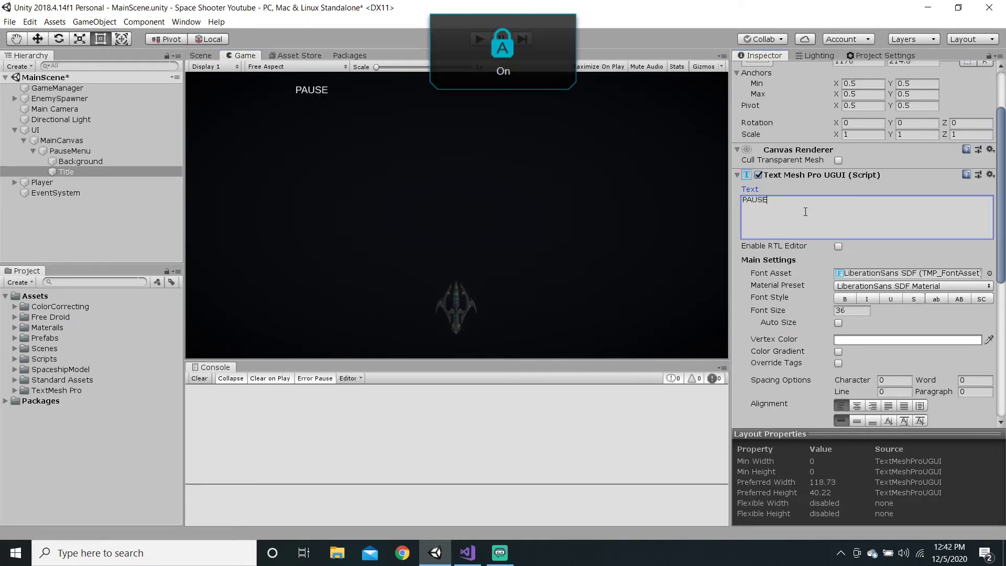
text( D...)
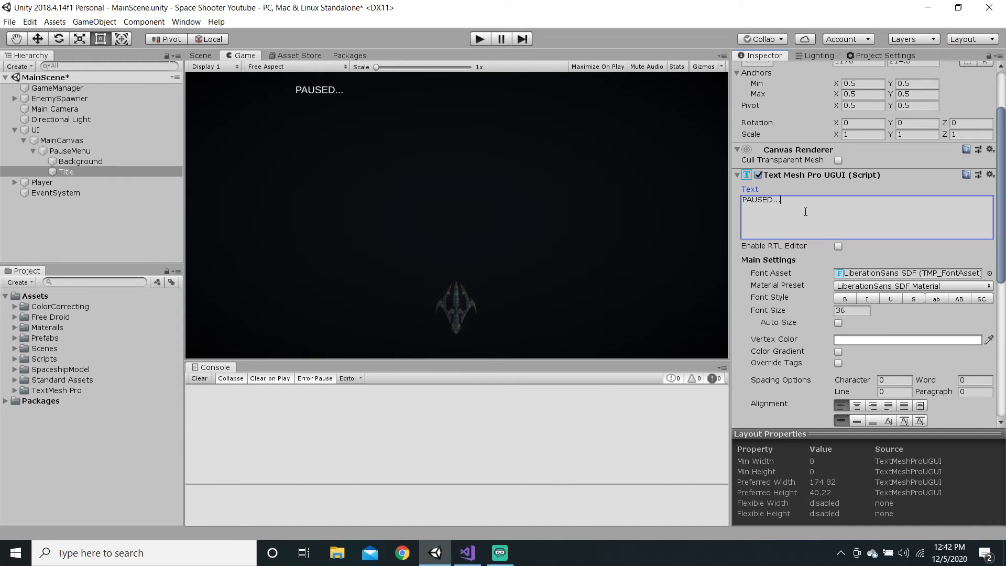
key(Caps_Lock)
Set the Title's font size to 150
scroll(817, 222, down, 2)
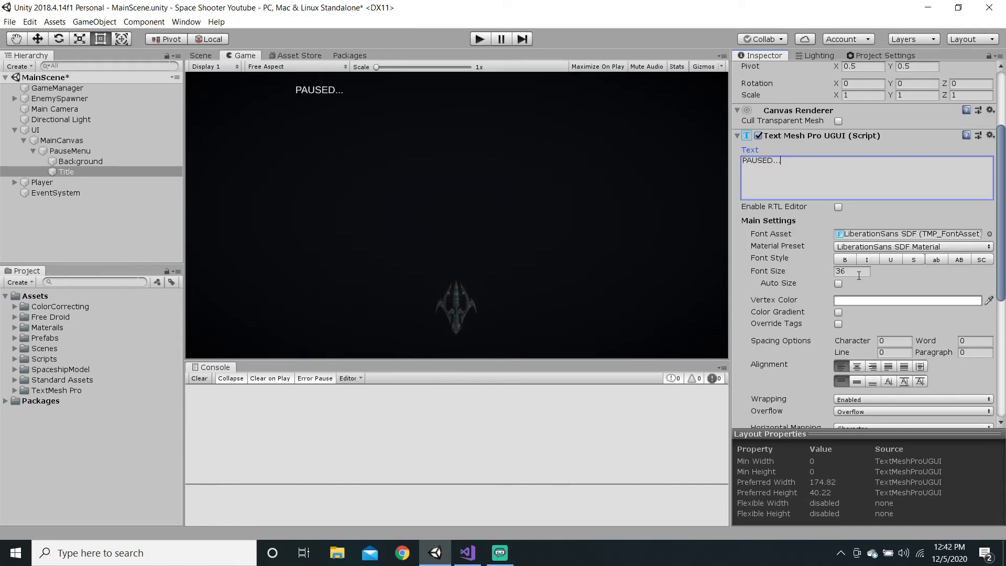
click(859, 273)
text(150)
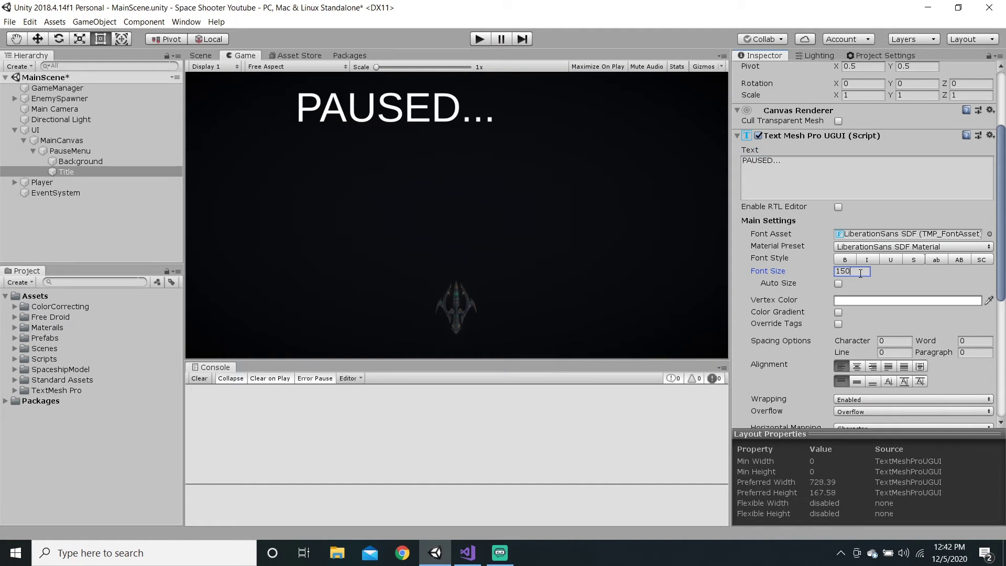
Align the Title text to the horizontal centre and top of its box, check it in the scene, and save
scroll(869, 314, down, 2)
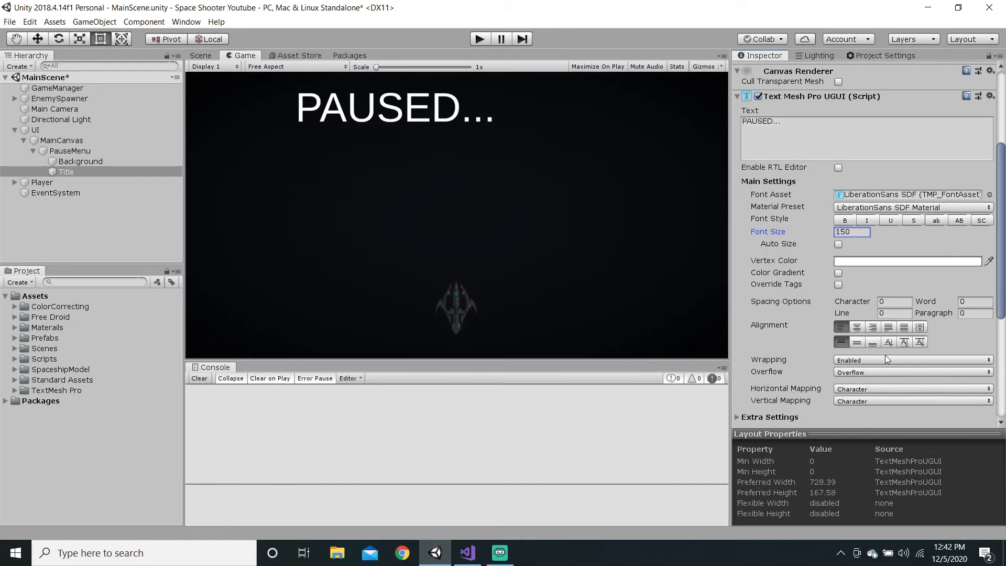
click(856, 343)
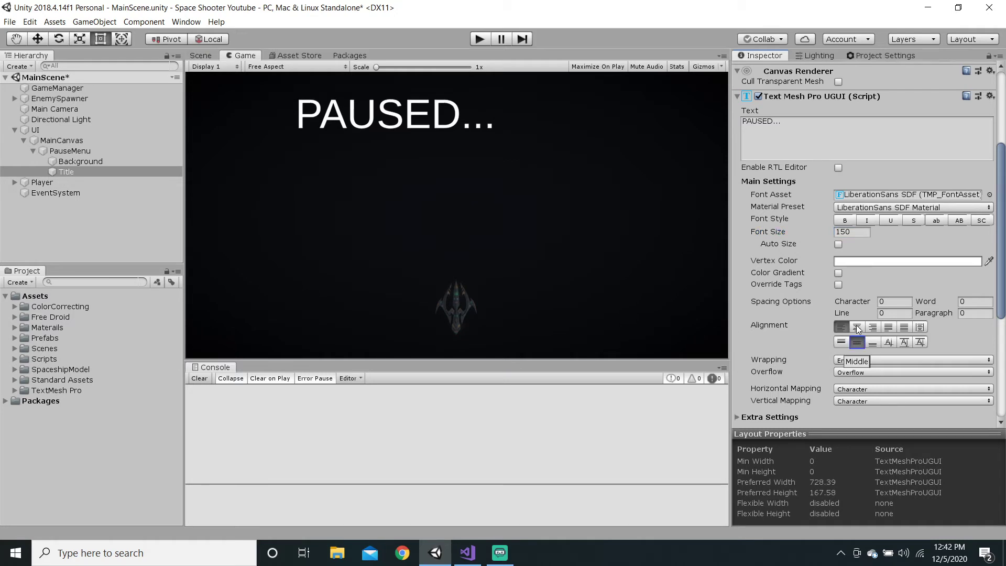
click(857, 327)
click(839, 342)
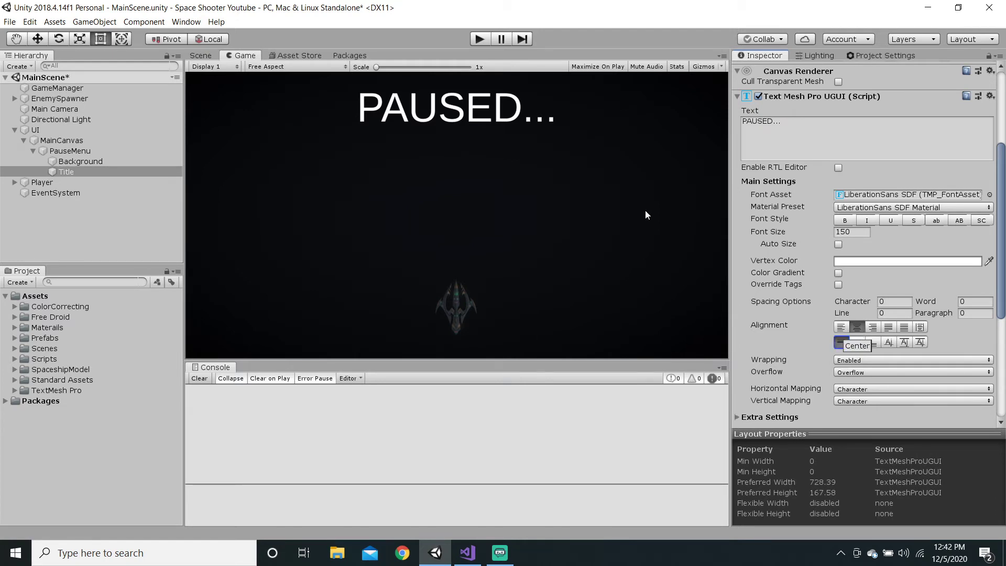
click(199, 56)
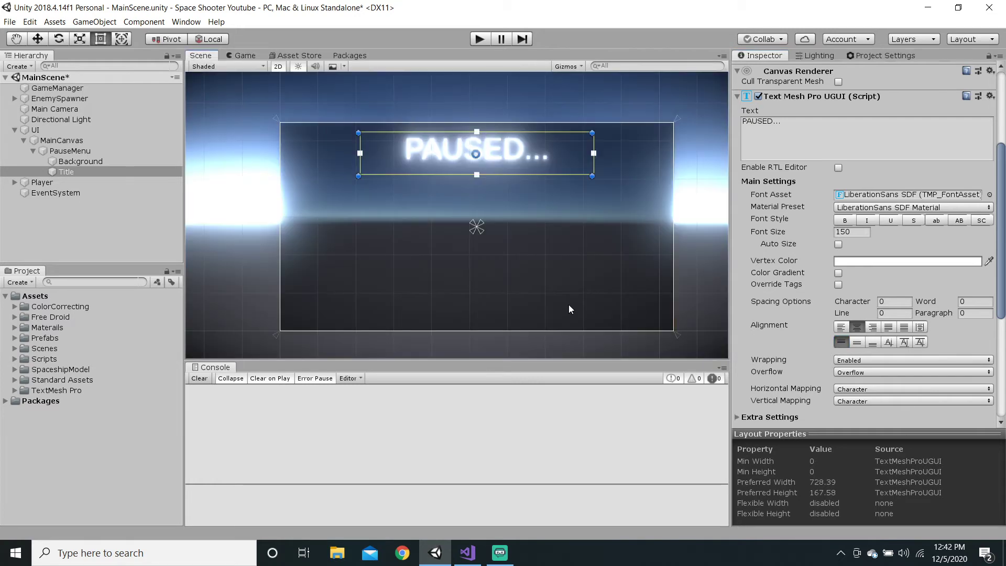
click(857, 326)
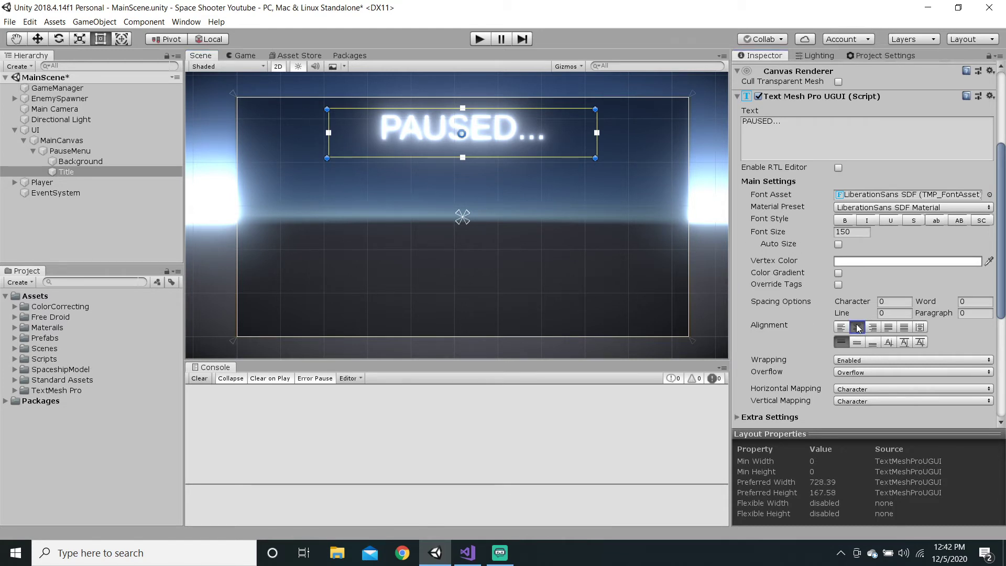
click(242, 56)
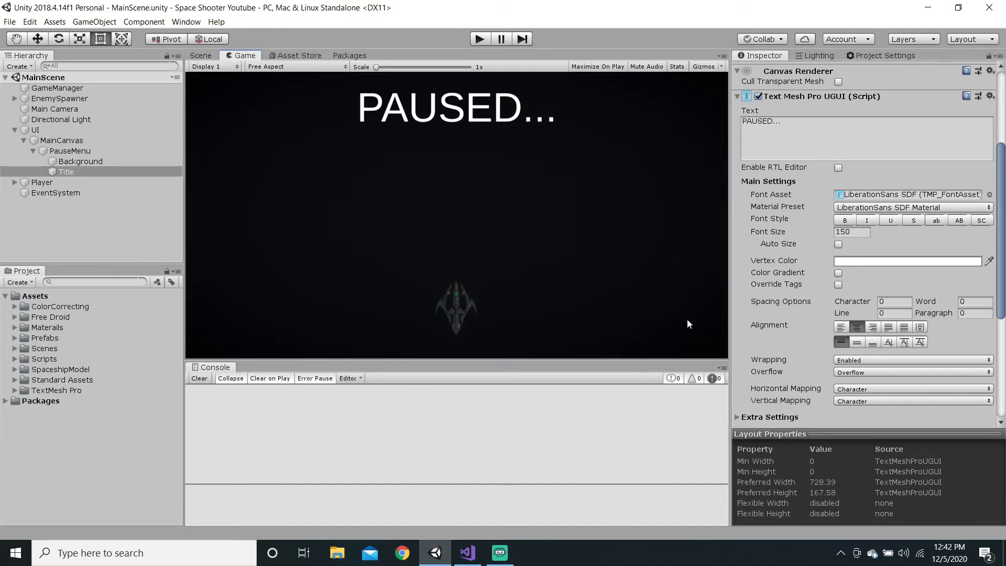
Thicken the Title's letters by setting the font material's face dilate to 0.15
scroll(885, 309, down, 3)
scroll(885, 309, down, 2)
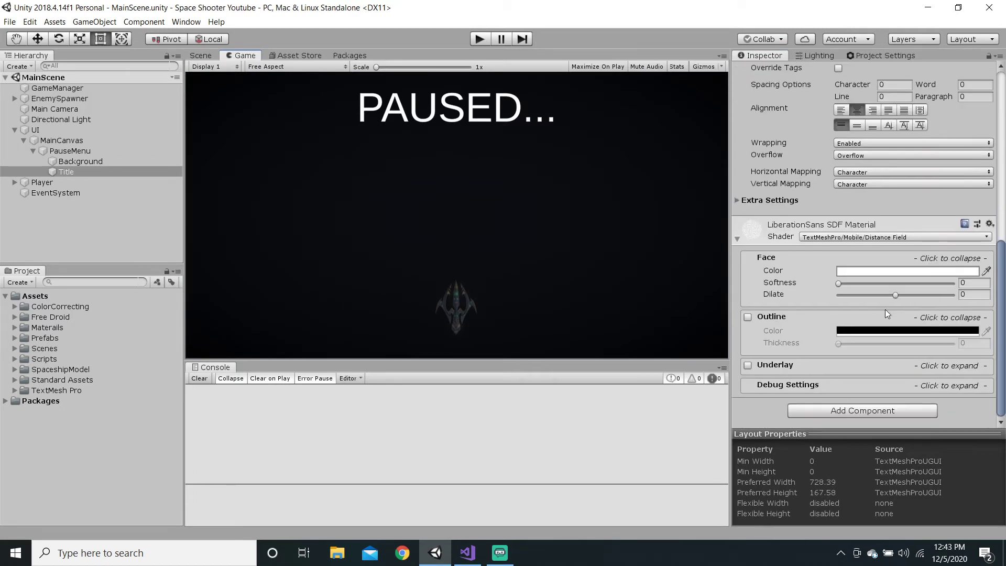
scroll(903, 225, up, 1)
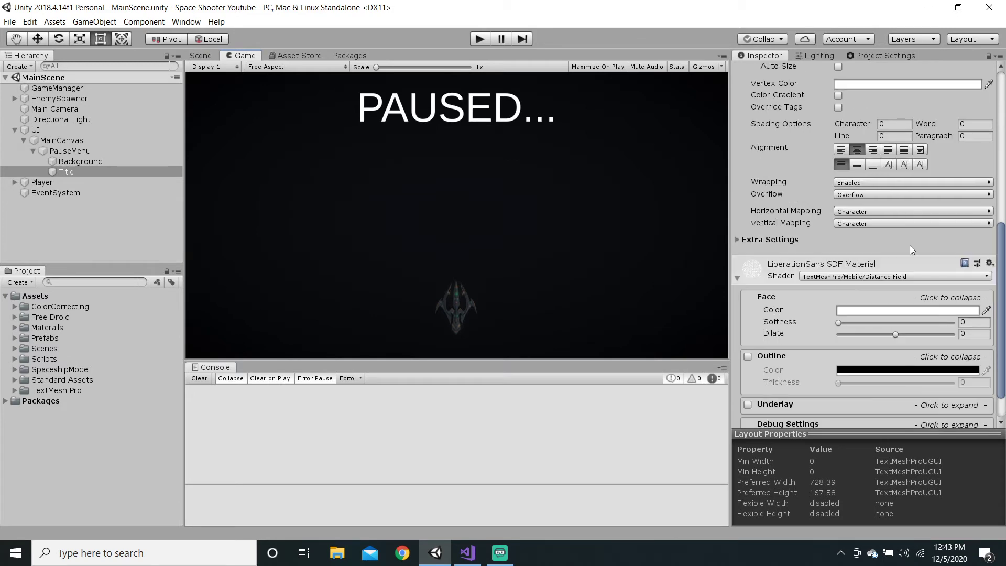
scroll(909, 245, down, 1)
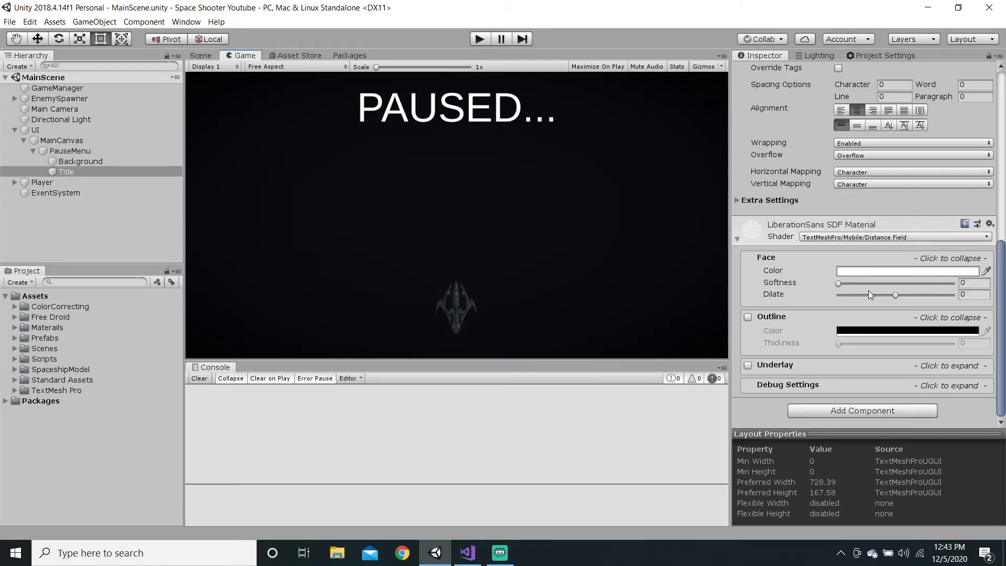
mouse_move(896, 294)
mouse_down()
mouse_move(913, 294)
mouse_move(905, 295)
mouse_up()
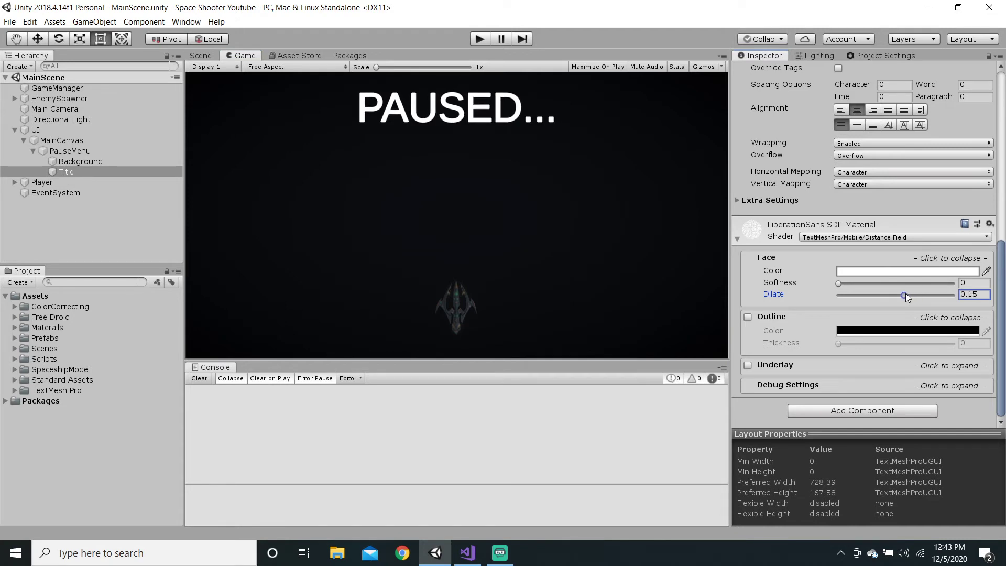
click(967, 294)
click(968, 293)
Enable the outline on the Title's font material, with a grey colour and a thickness of about 0.137
click(747, 317)
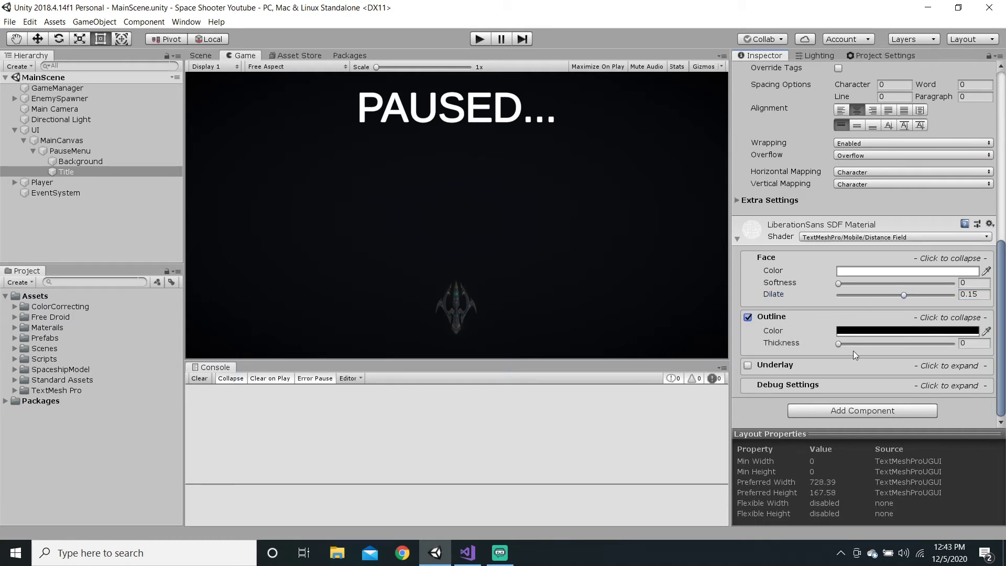
drag(840, 344, 872, 350)
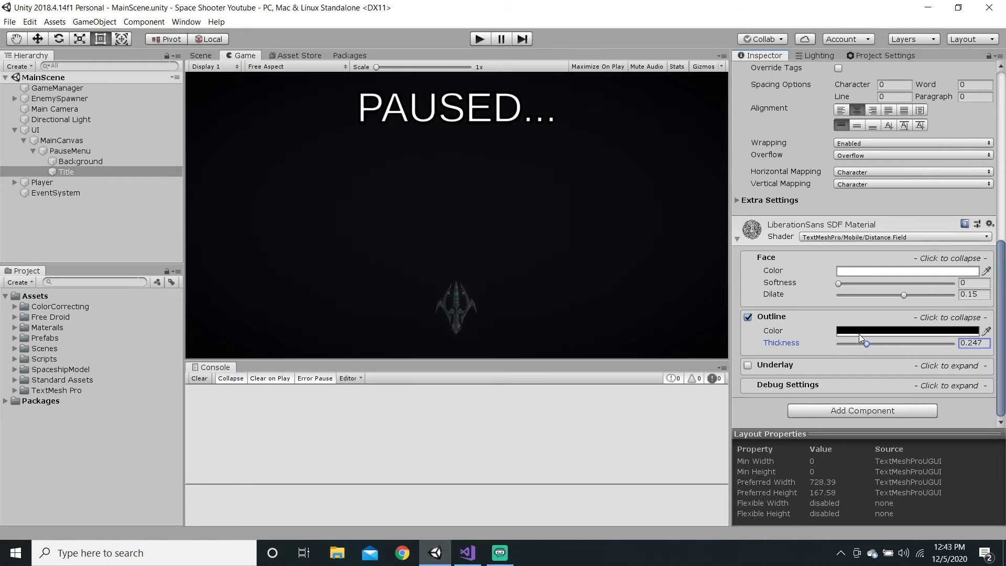
click(859, 331)
click(503, 334)
drag(504, 335, 500, 313)
click(725, 472)
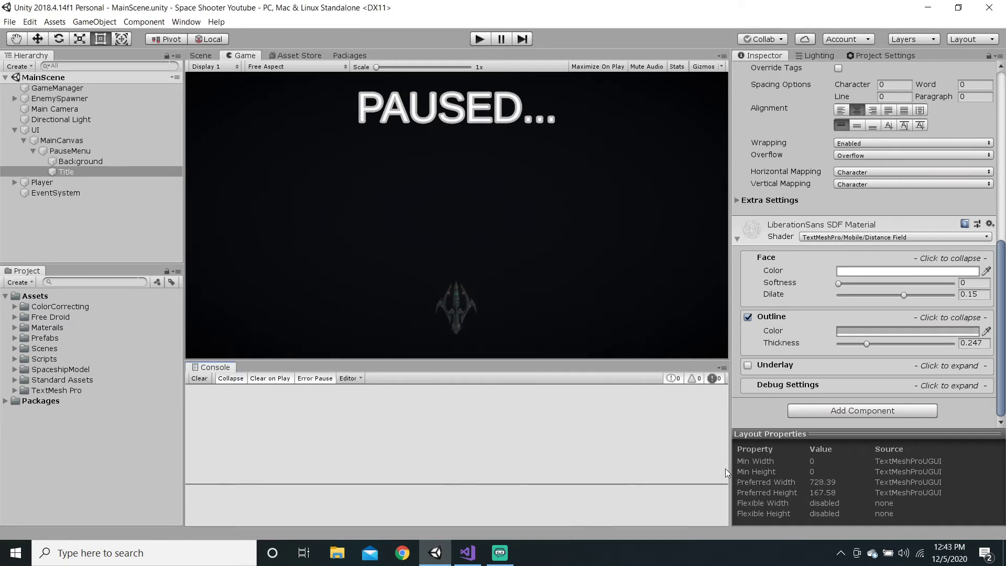
drag(866, 343, 854, 343)
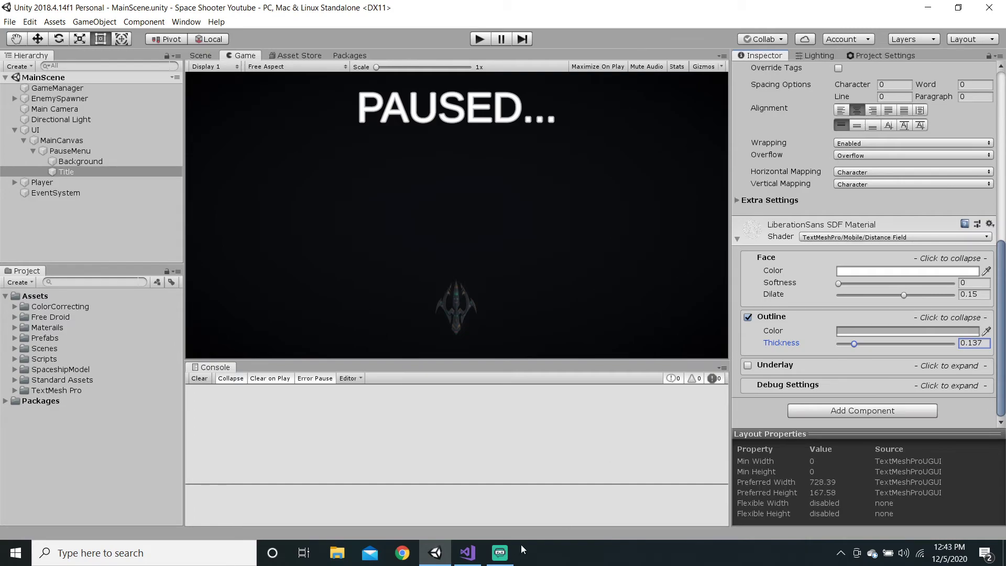
Examine the Underlay options of the Title's font material and collapse them again
click(499, 552)
click(439, 553)
click(760, 367)
scroll(761, 363, down, 3)
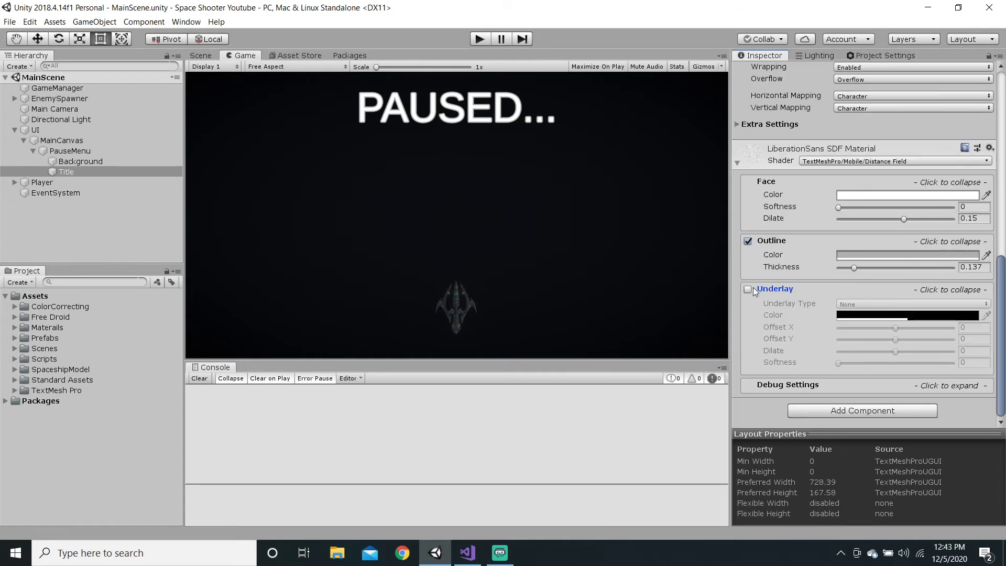
click(781, 288)
scroll(794, 294, up, 10)
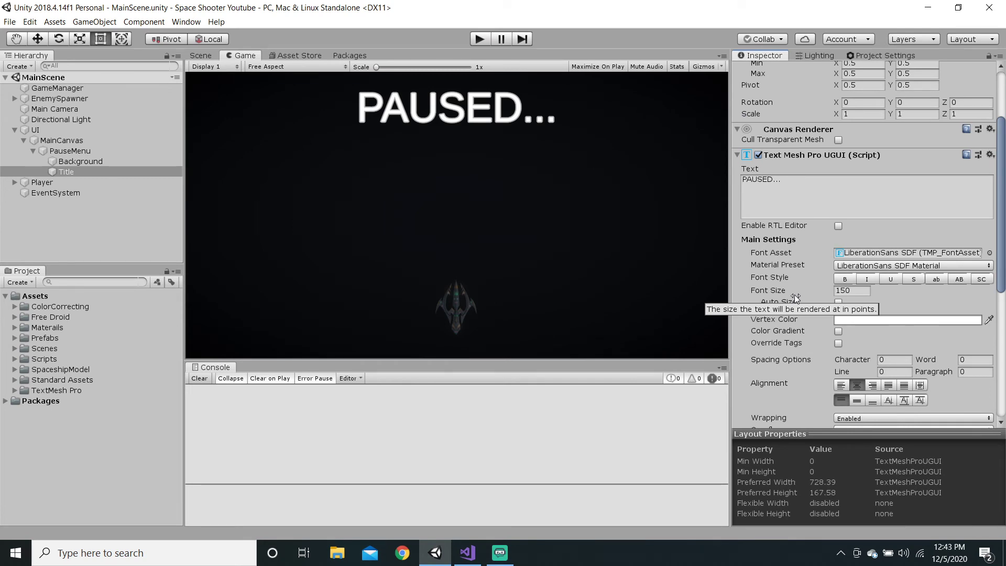
Set the Title's character spacing to 10 and save the scene
drag(871, 357, 683, 377)
click(897, 359)
text(10)
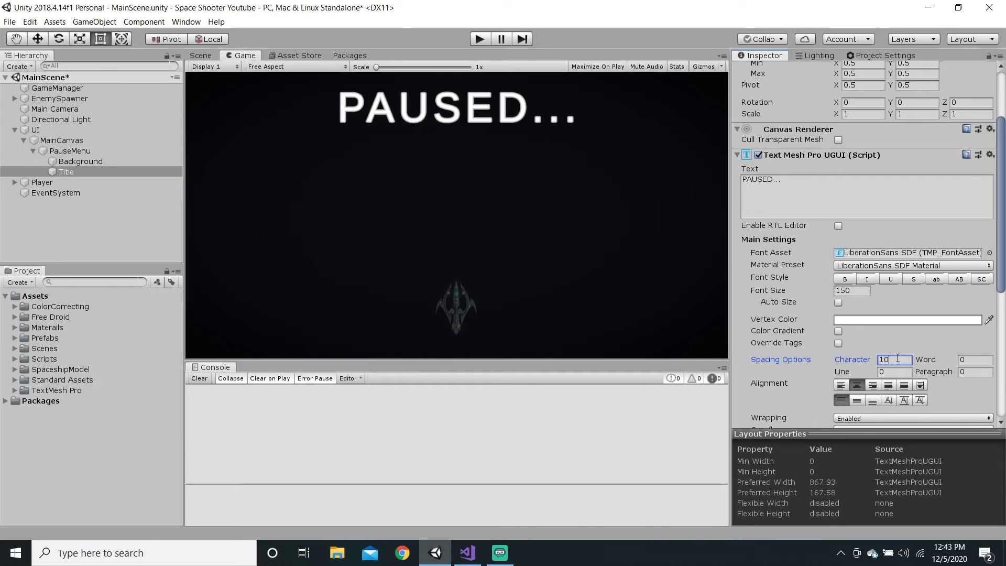
key(ctrl+s)
drag(949, 361, 888, 340)
key(ctrl+z)
key(ctrl+s)
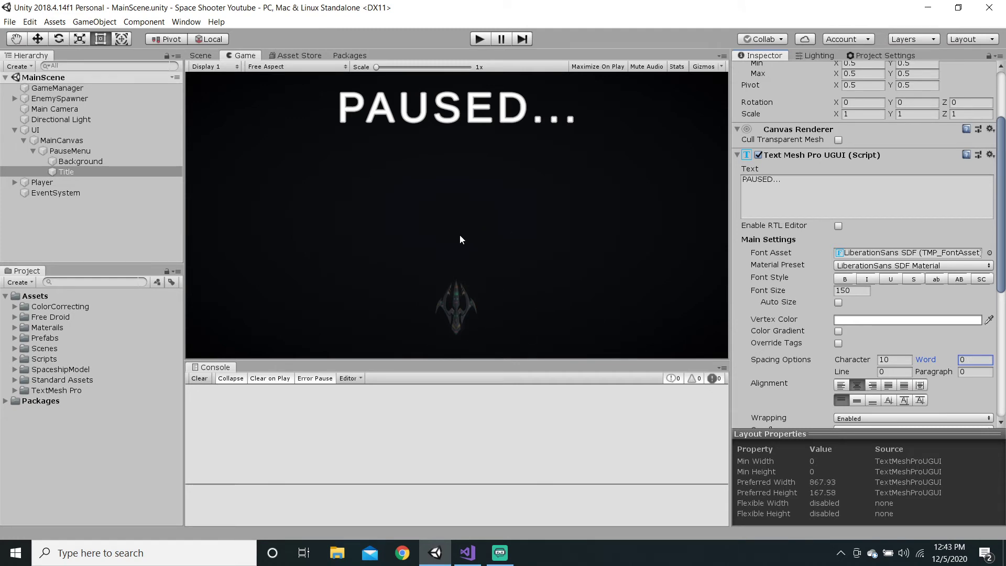
click(86, 156)
right_click(86, 155)
click(79, 150)
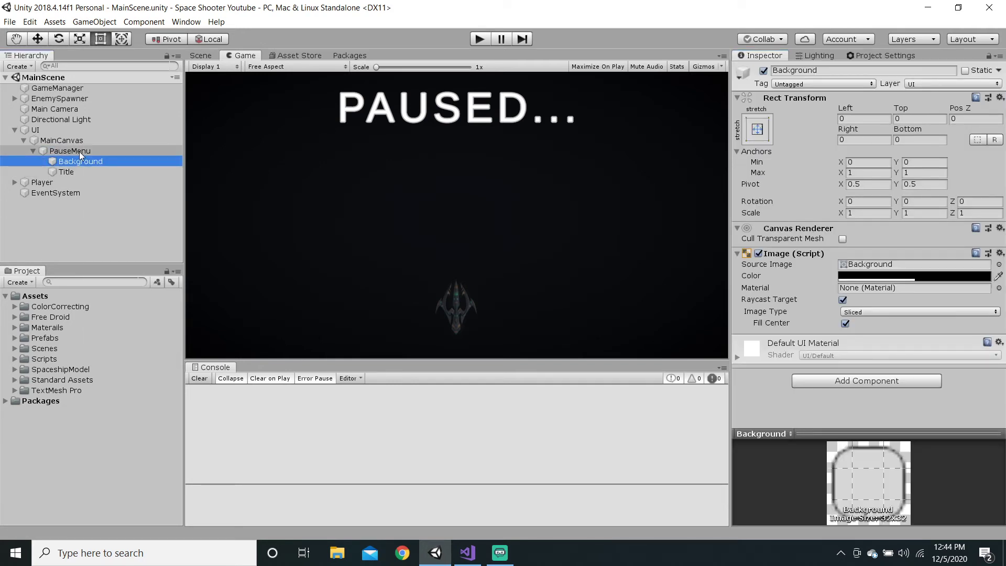
click(80, 151)
right_click(100, 155)
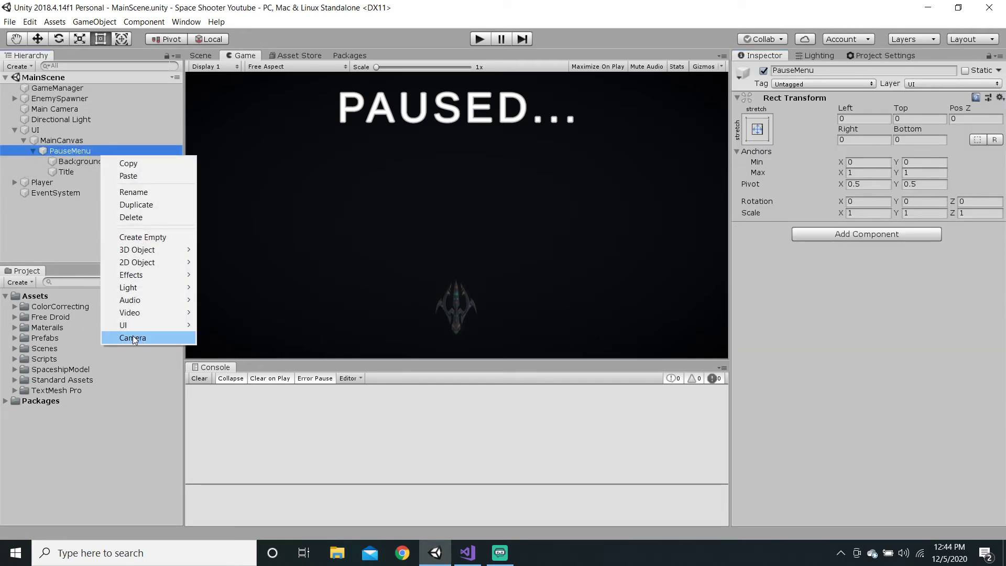
mouse_move(131, 324)
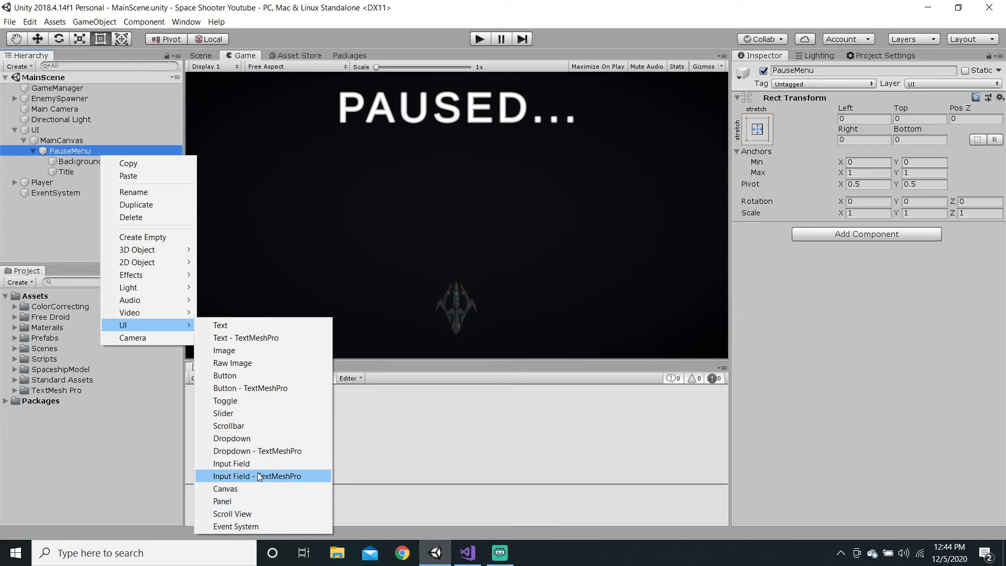
click(258, 388)
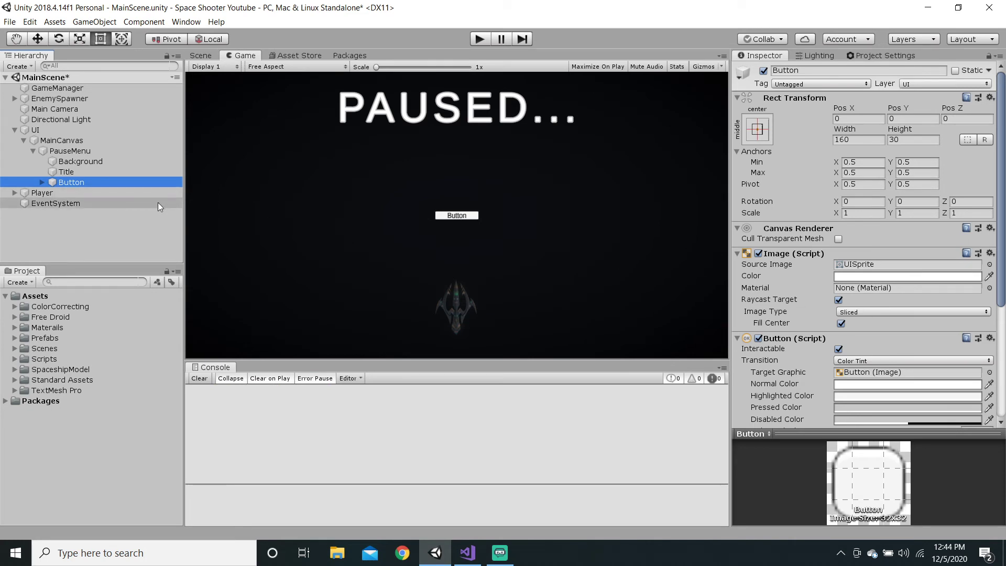
key(Delete)
Add a TextMeshPro button as a child of PauseMenu and look over its component settings
right_click(96, 150)
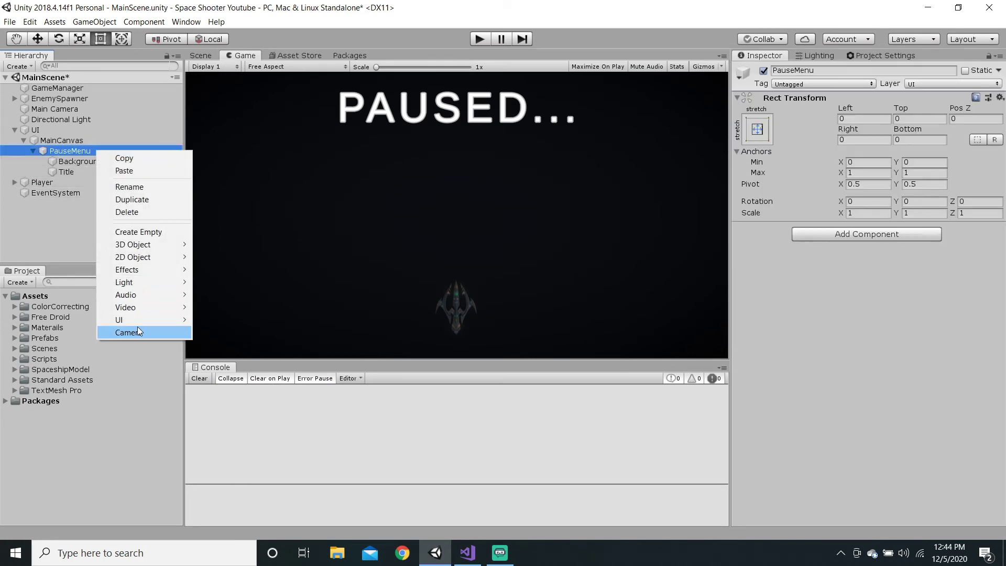
mouse_move(134, 321)
click(258, 380)
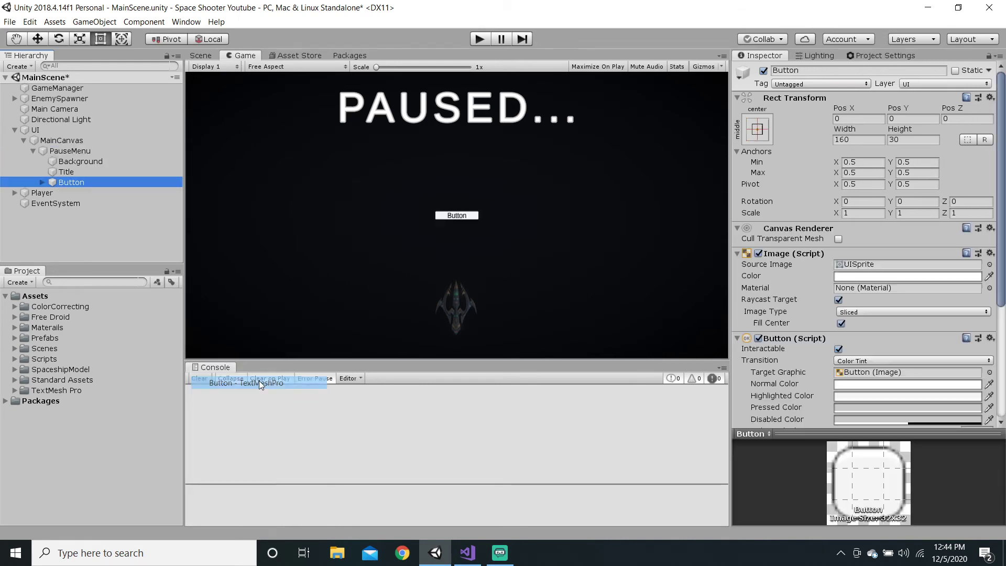
scroll(844, 247, down, 5)
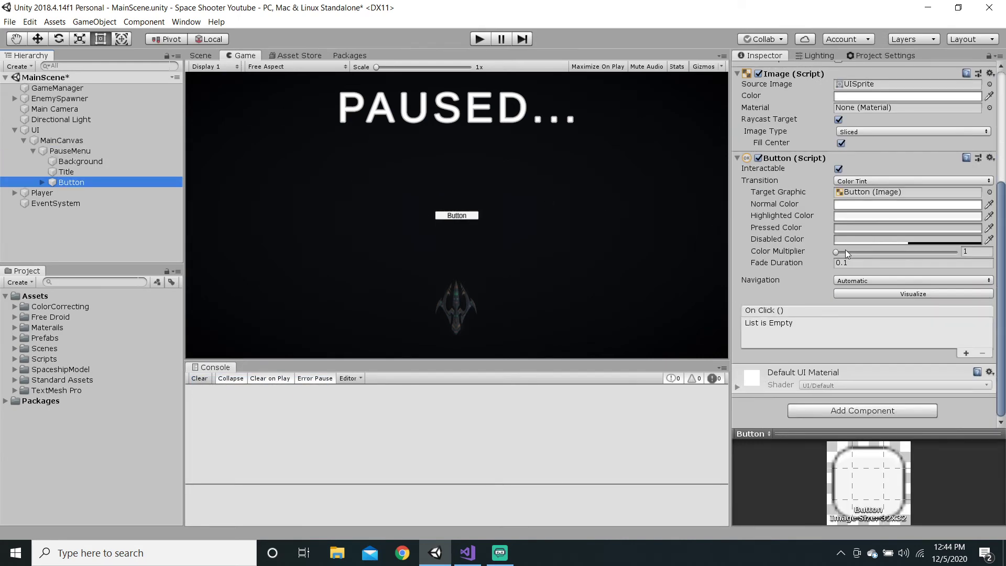
scroll(807, 241, up, 2)
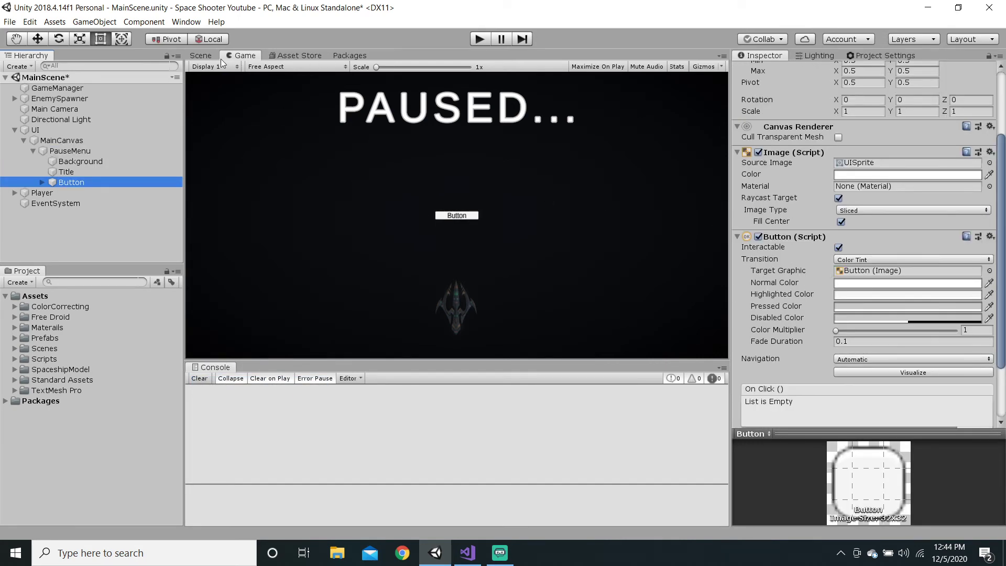
Enlarge the button to about 533 by 102, set its X position to 0, save, and check it in the game view
click(204, 56)
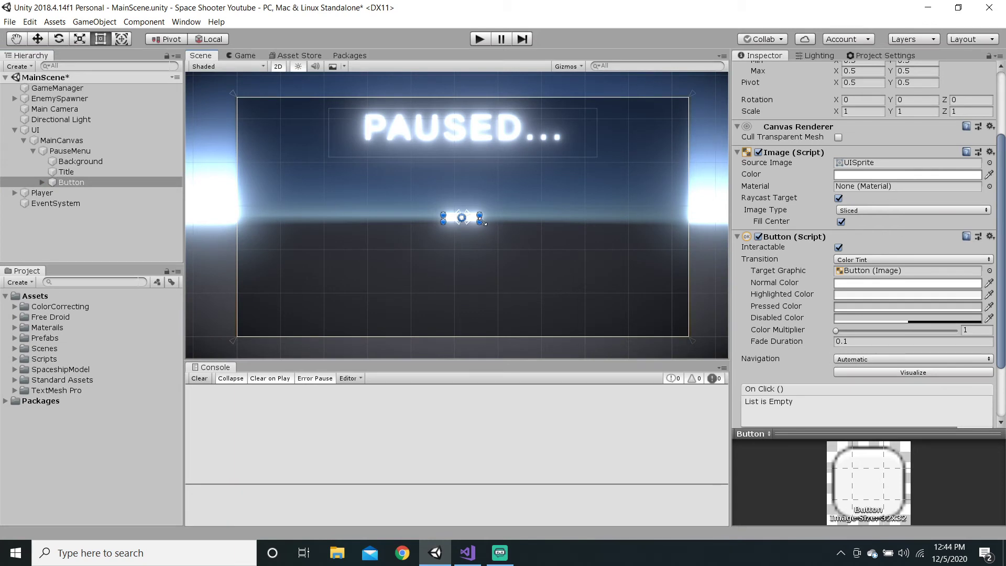
drag(480, 222, 500, 232)
scroll(884, 150, up, 5)
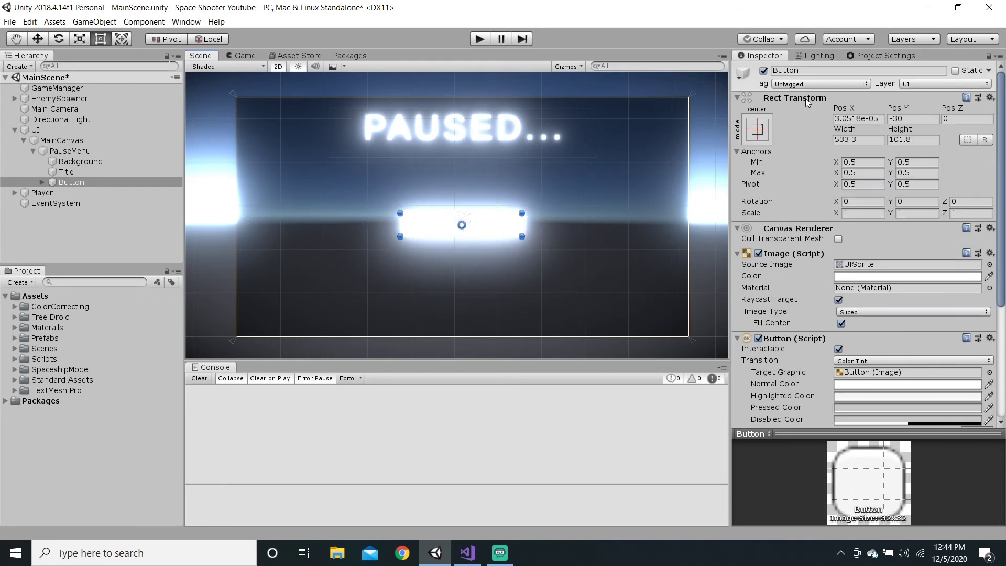
click(850, 118)
text(0)
key(ctrl+s)
click(244, 55)
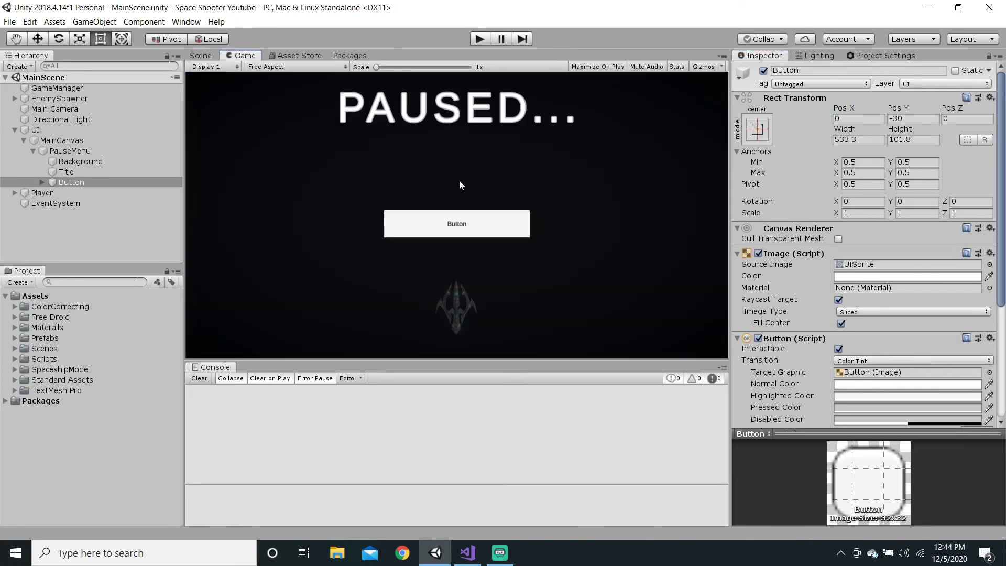
Shorten the Title text to PAUSED by removing the trailing dots, save the scene, and check the layout
click(60, 172)
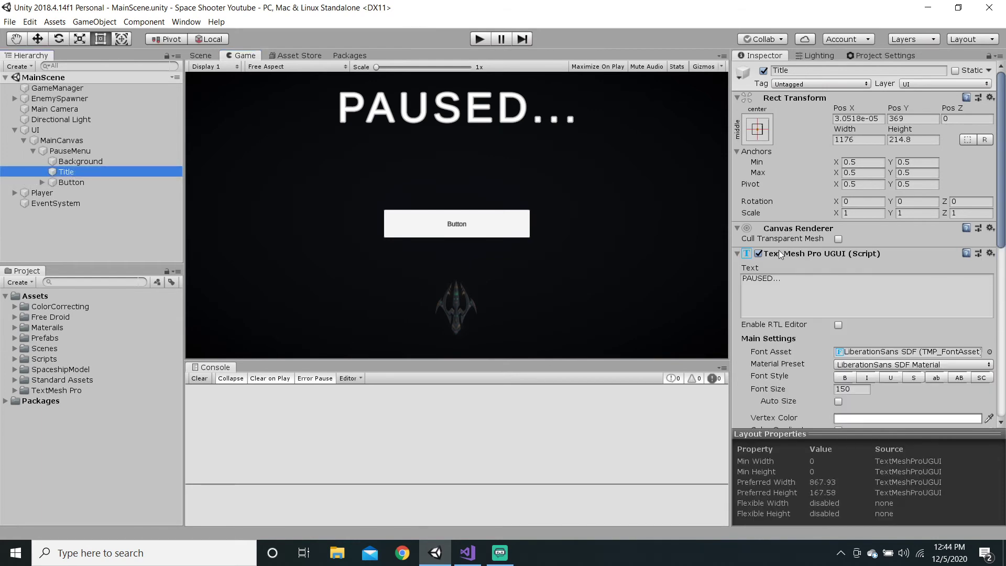
click(787, 276)
click(787, 276)
key(BackSpace)
key(BackSpace)
key(BackSpace)
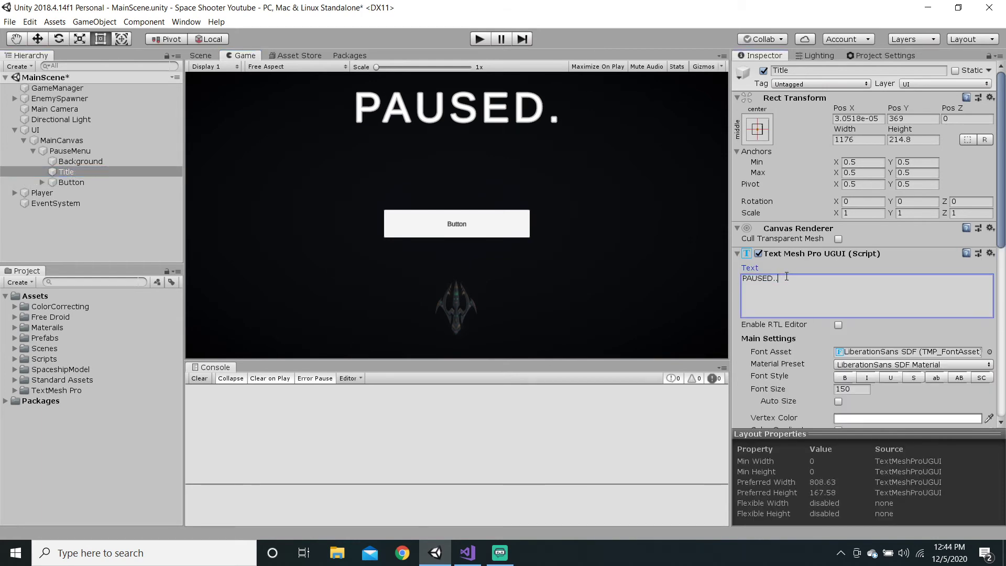
key(ctrl+s)
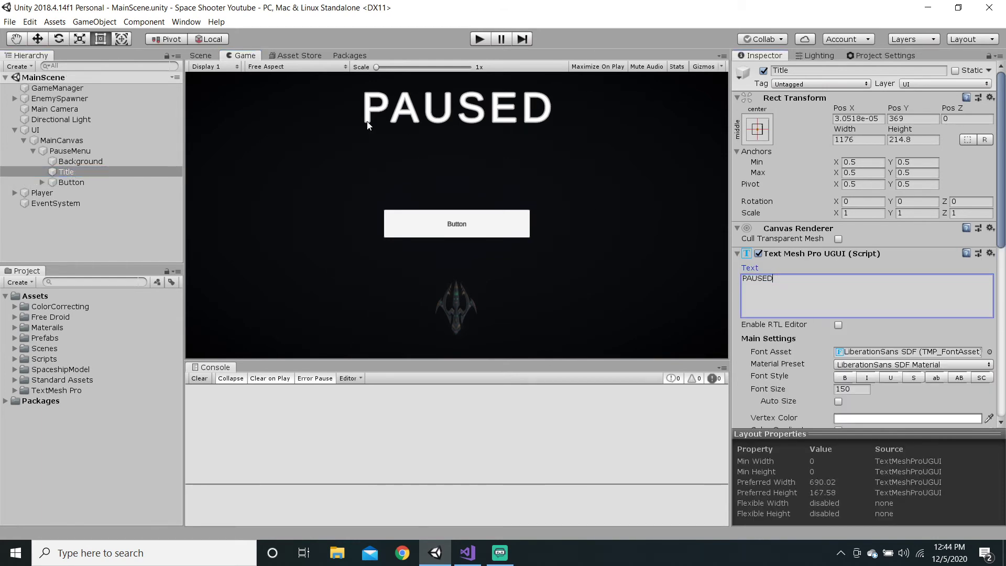
click(203, 56)
click(244, 60)
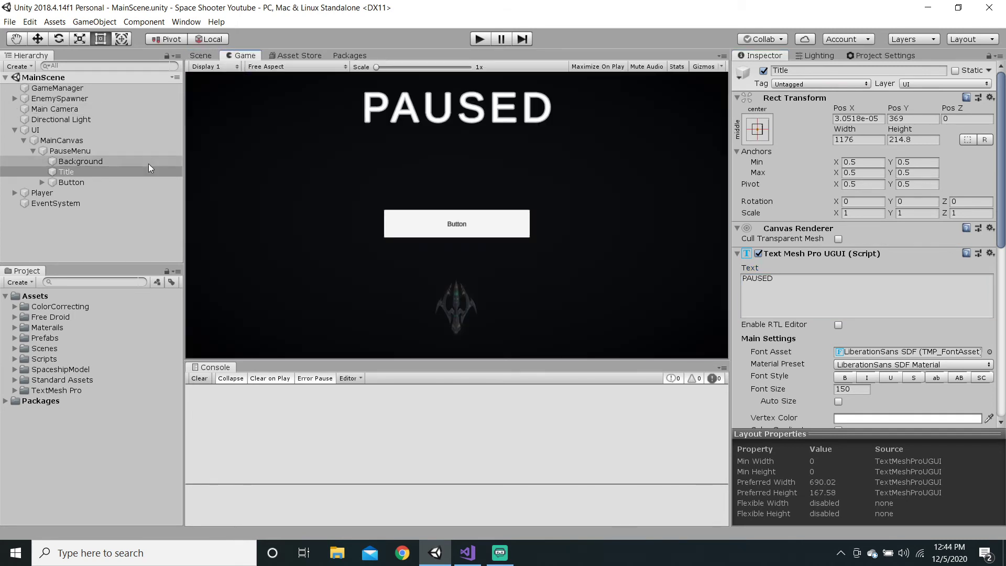
Rename the new button under PauseMenu as ContinueButton
click(99, 182)
click(808, 69)
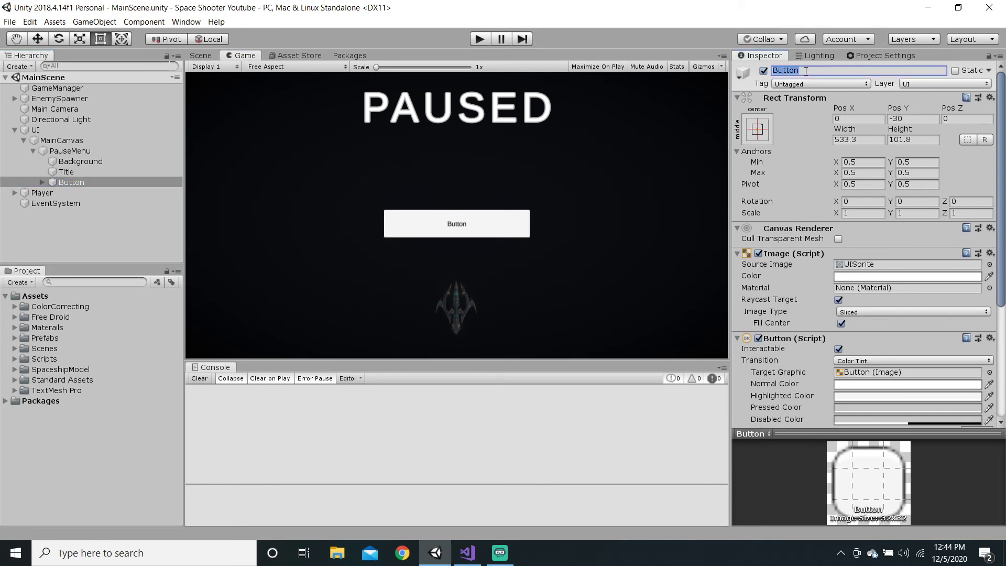
text(Restart)
key(BackSpace)
key(BackSpace)
key(BackSpace)
key(BackSpace)
key(BackSpace)
key(BackSpace)
key(BackSpace)
text(ContinueButton)
key(Return)
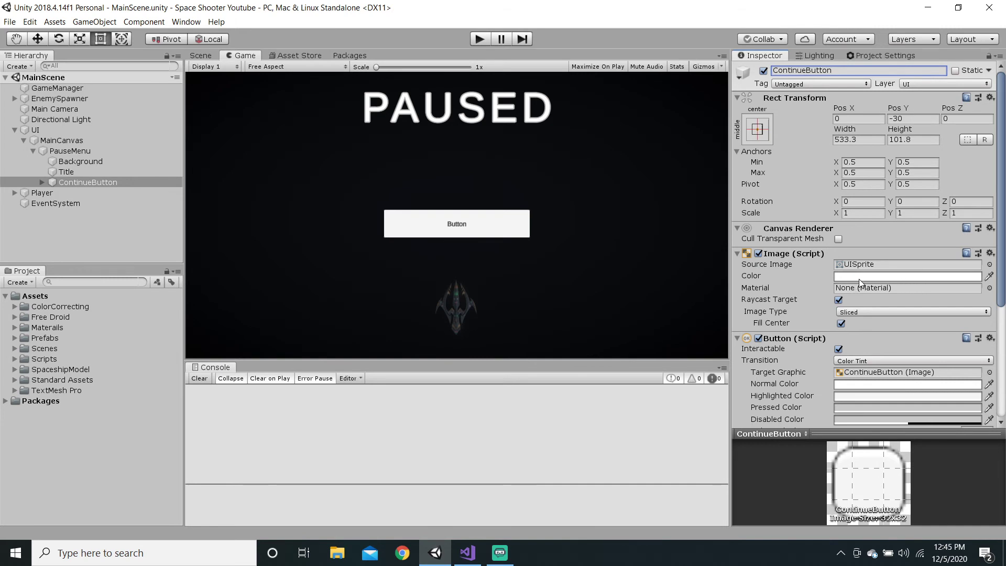
Make the ContinueButton's Normal Color fully transparent by lowering its alpha to 0
scroll(859, 278, down, 3)
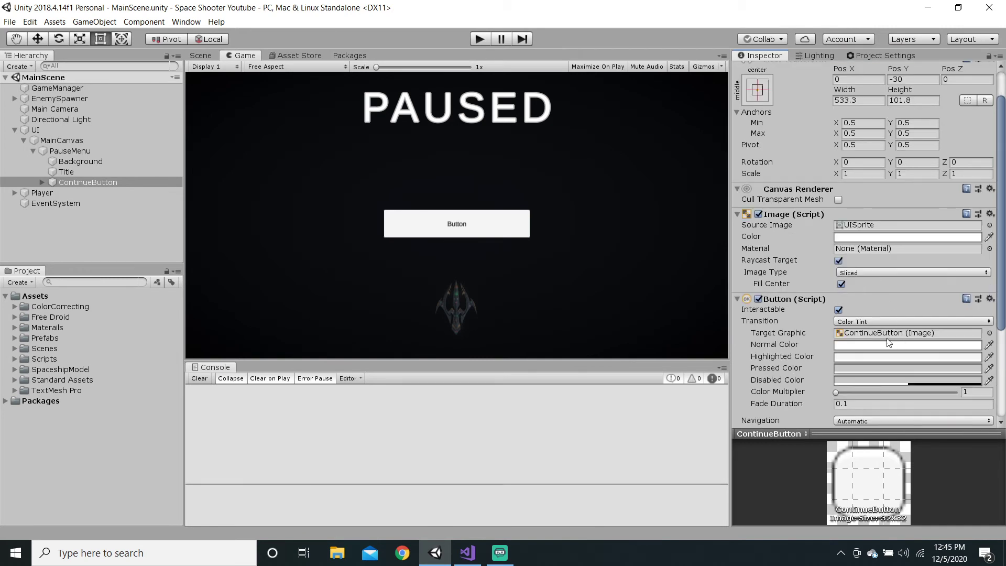
click(853, 345)
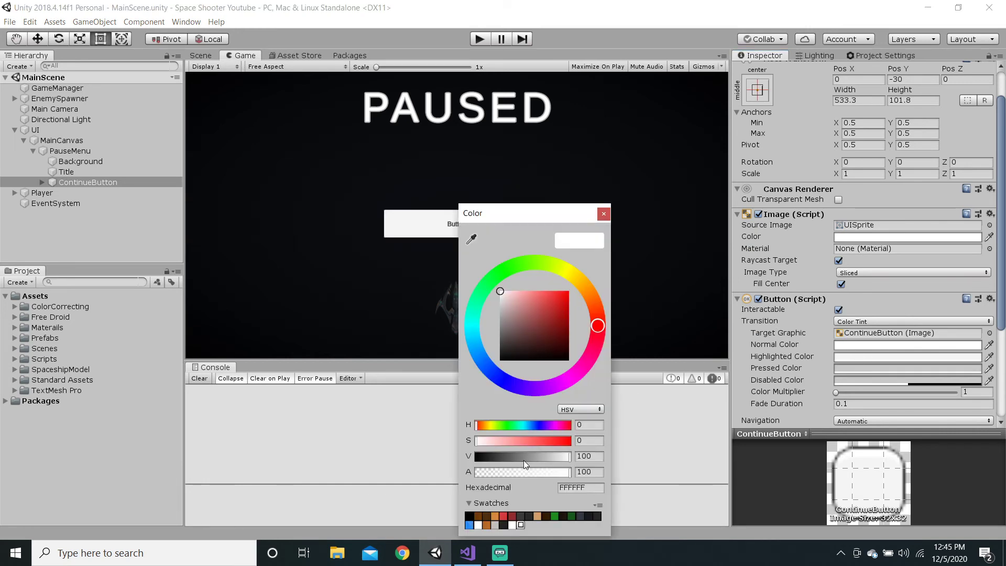
drag(536, 472, 435, 476)
click(385, 454)
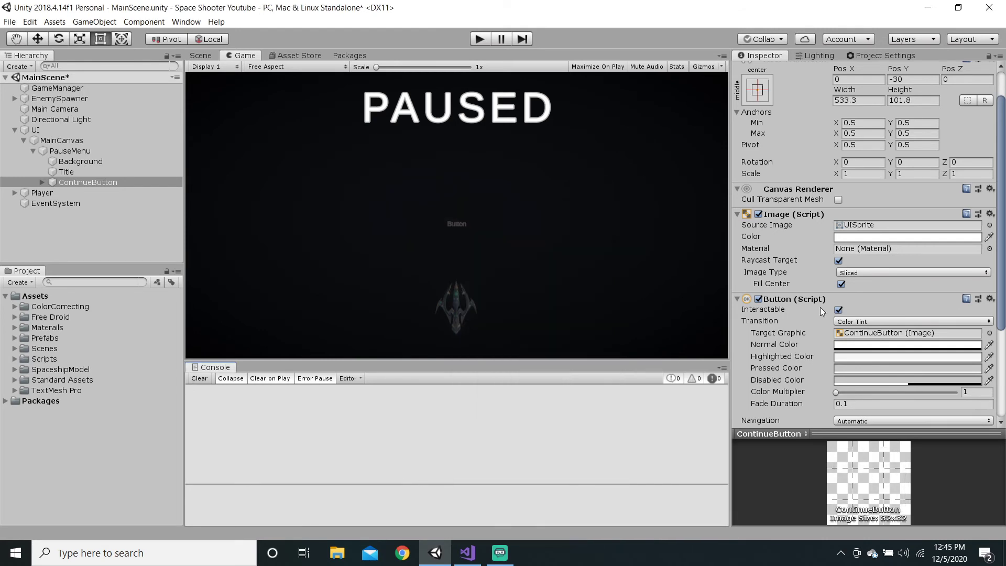
Lower the alpha of the ContinueButton's Highlighted Color to about 10
right_click(865, 357)
click(916, 354)
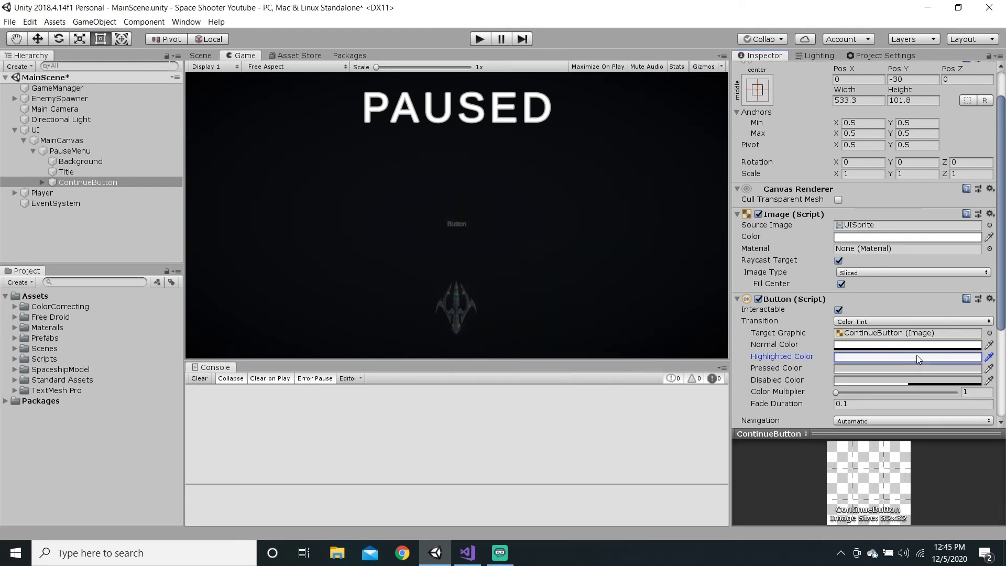
click(916, 355)
click(586, 473)
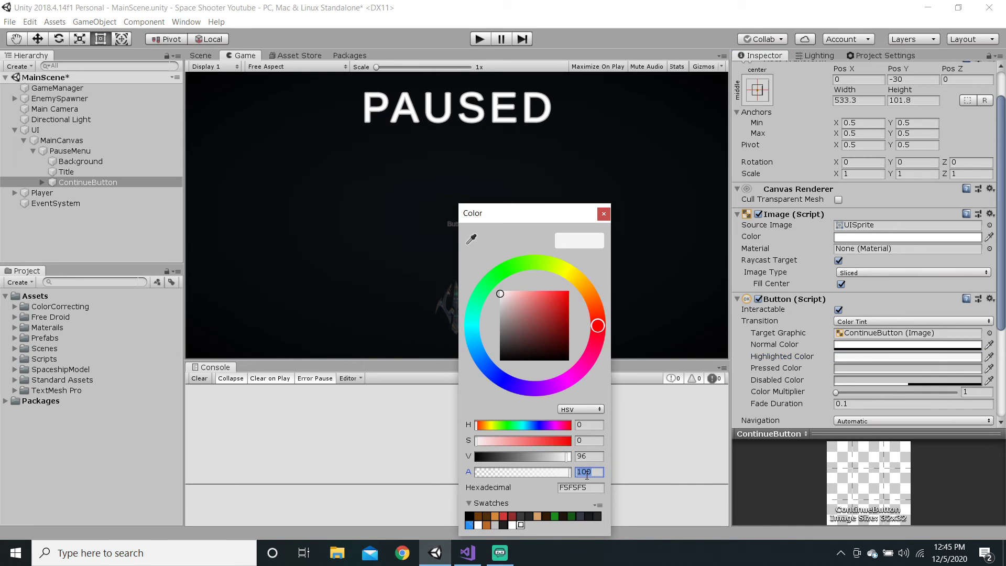
Set the alpha of the ContinueButton's Pressed Color to 20 and save the scene
click(859, 369)
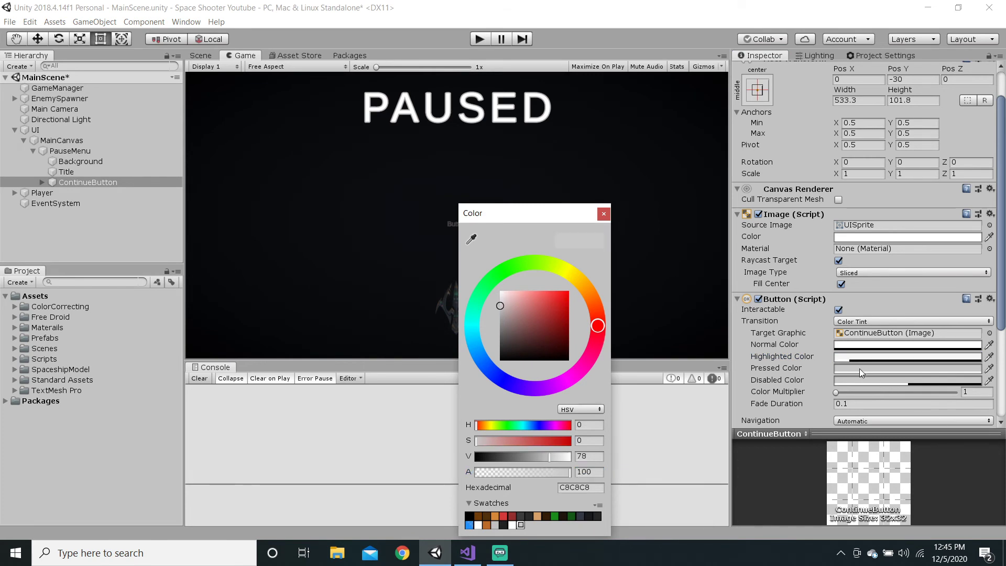
click(595, 473)
text(20)
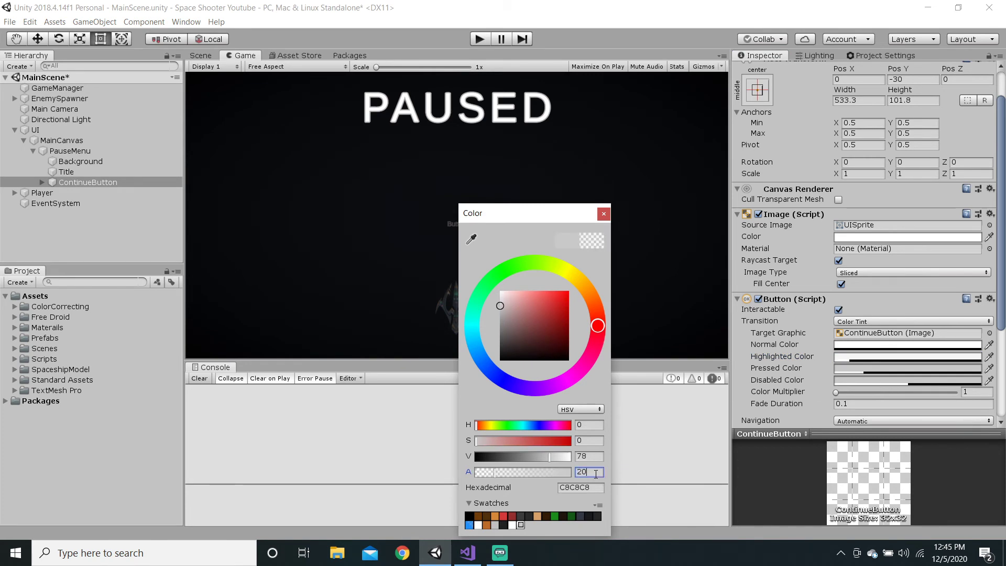
click(673, 445)
key(ctrl+s)
Set the ContinueButton's Navigation to None
scroll(911, 362, down, 1)
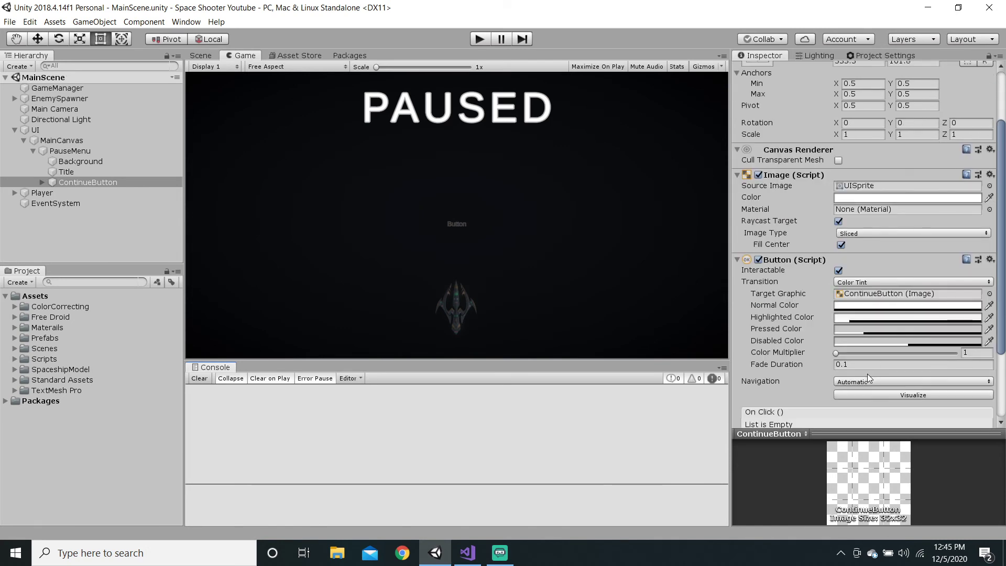
click(864, 380)
click(865, 395)
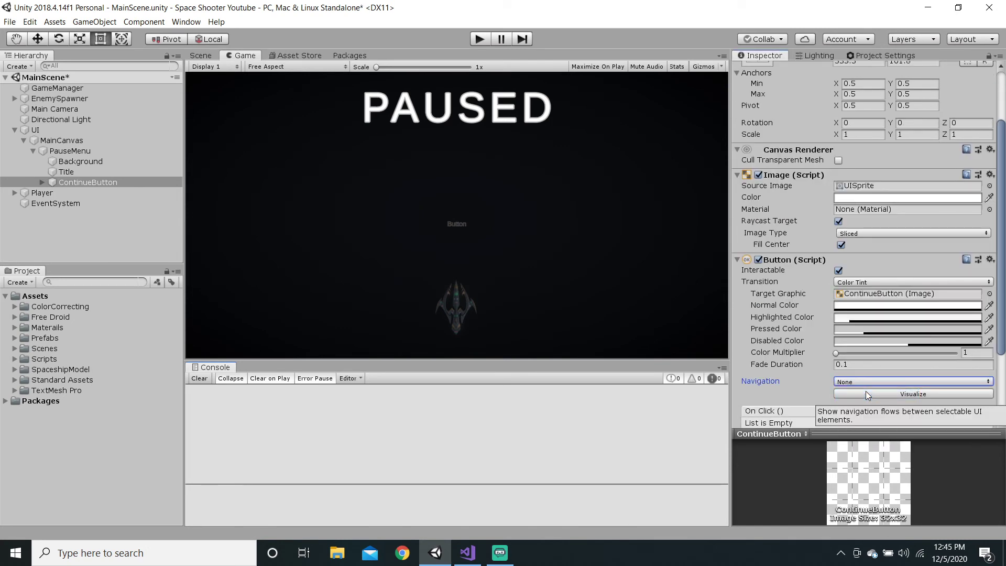
Run the game, test the ContinueButton's highlighted and pressed colours, and stop the game
click(479, 40)
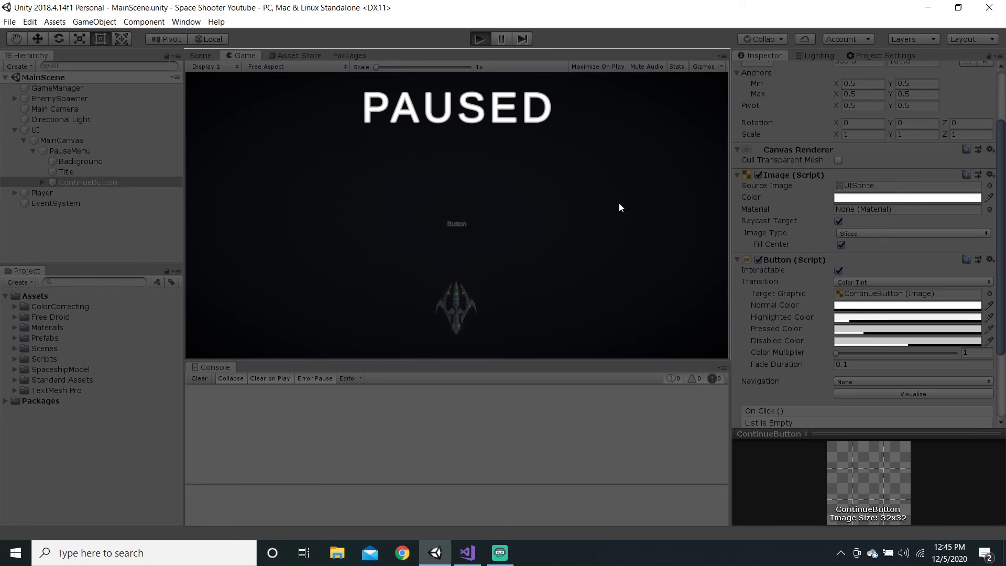
click(486, 226)
click(475, 228)
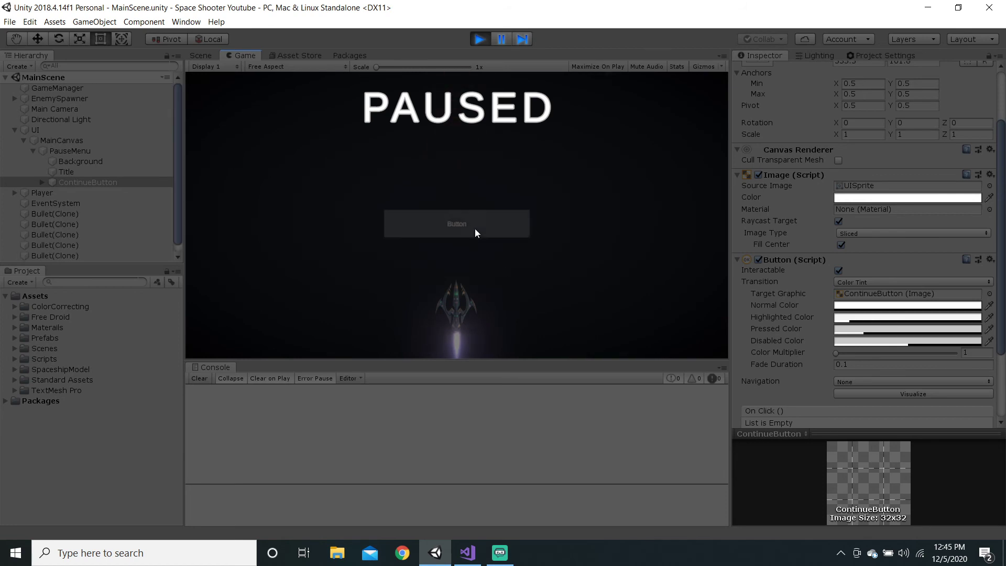
click(478, 235)
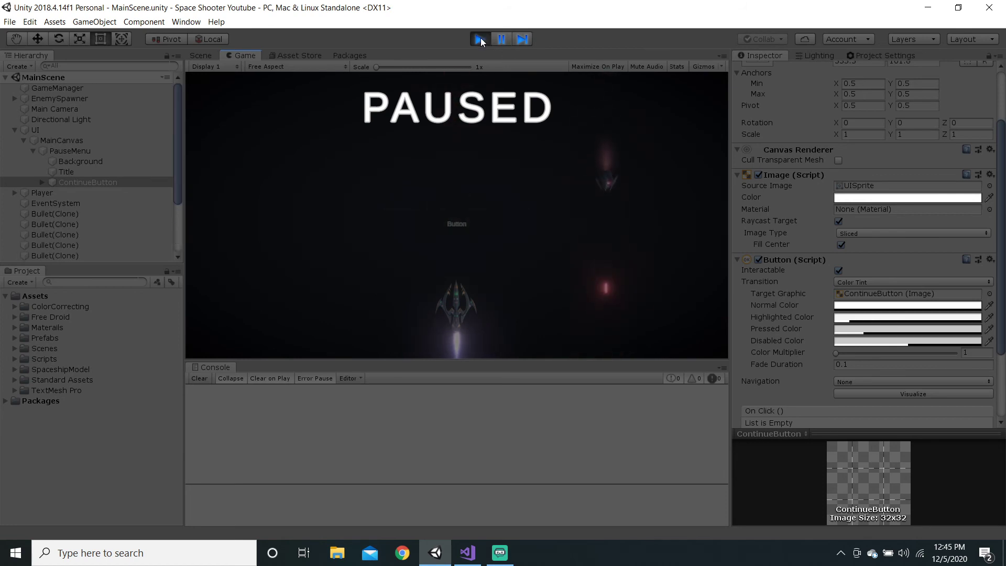
click(480, 39)
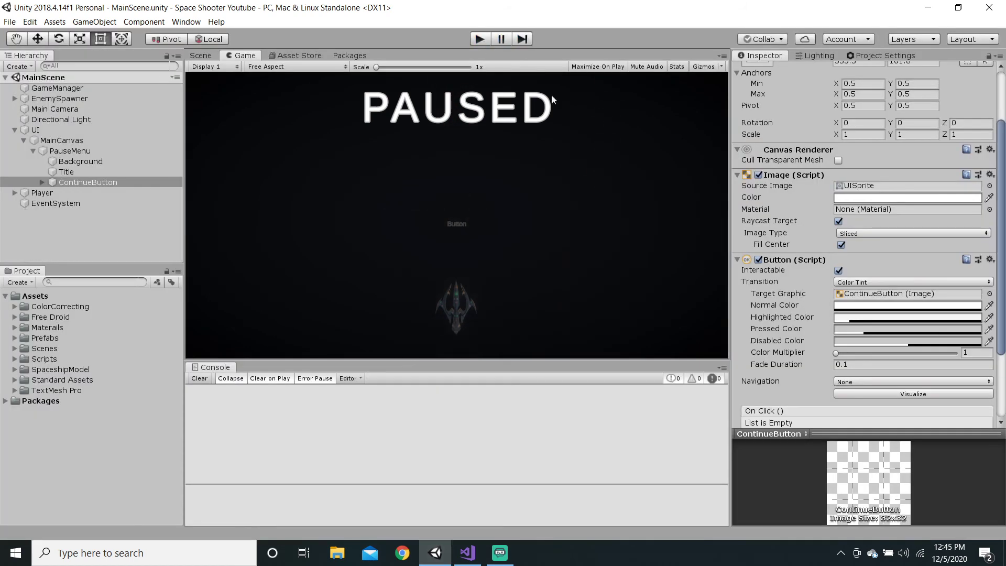
Change the label text of the ContinueButton to CONTINUE in capital letters
click(42, 182)
click(84, 192)
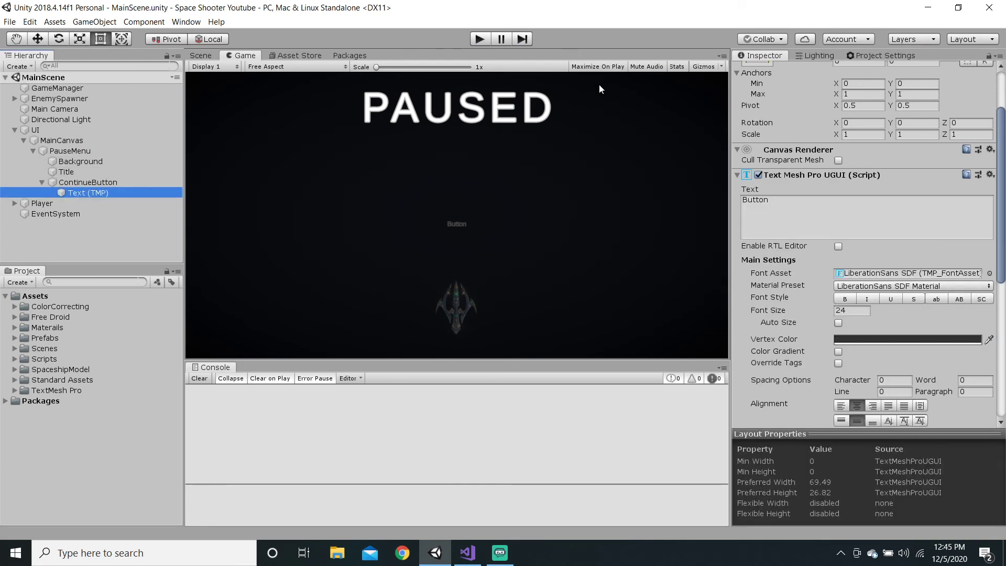
click(803, 210)
key(Caps_Lock)
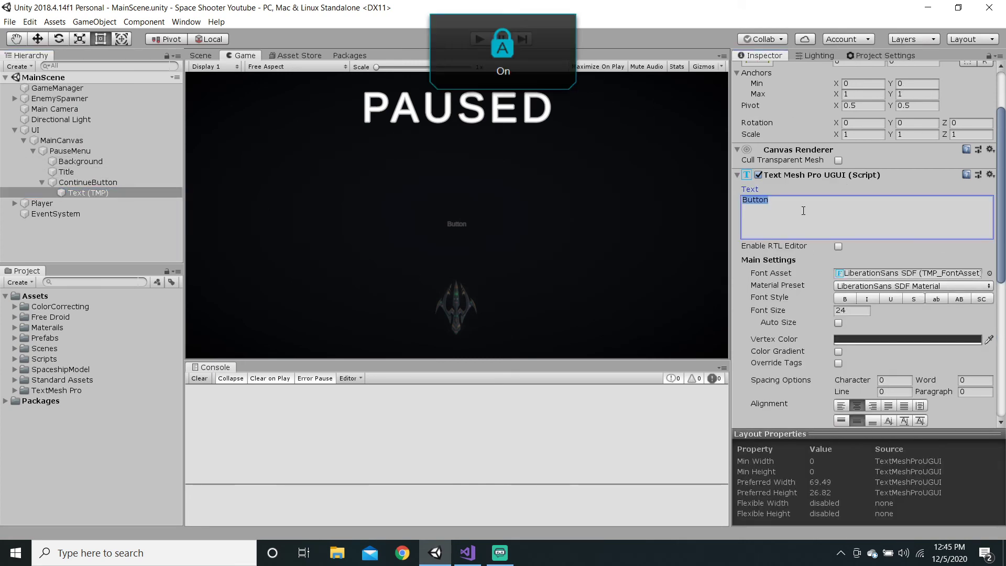
text(CON)
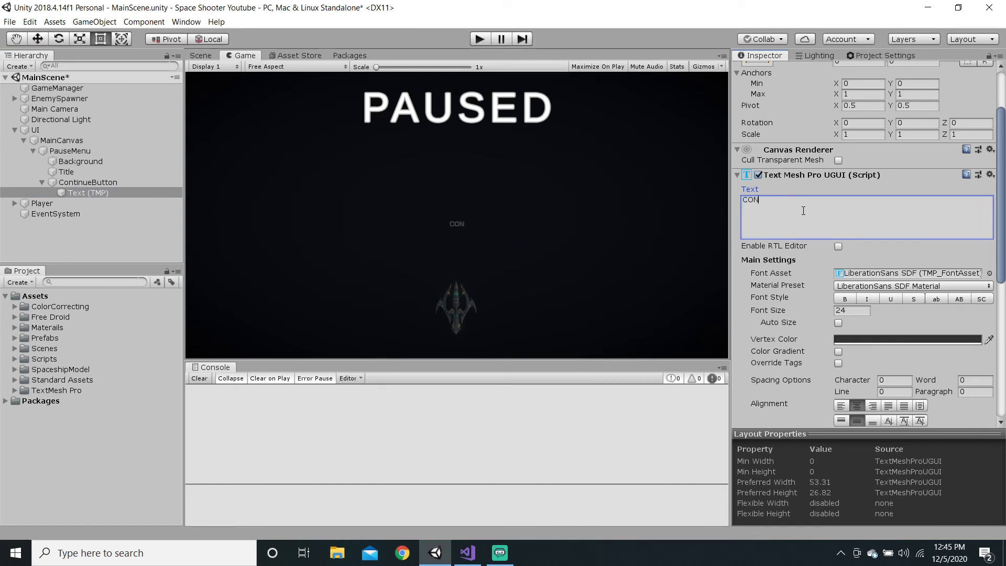
text(TINUE)
key(Caps_Lock)
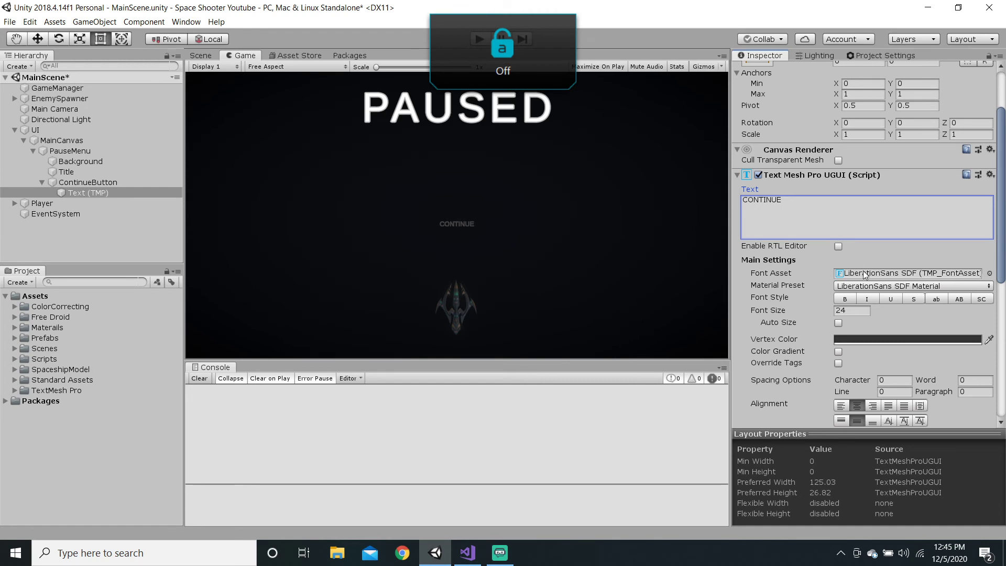
Set the vertex color of the ContinueButton's label to white
click(869, 340)
drag(503, 309, 475, 303)
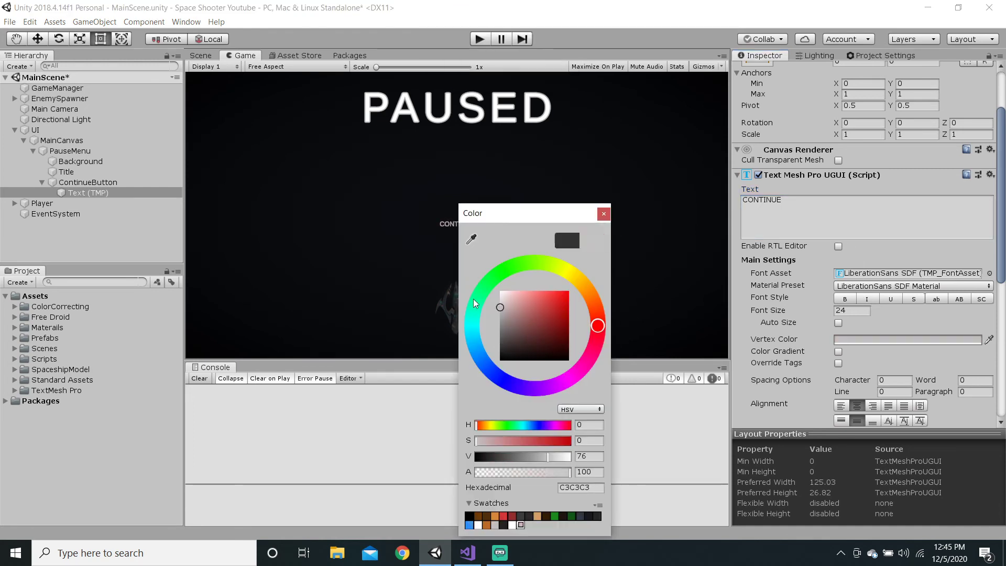
key(Escape)
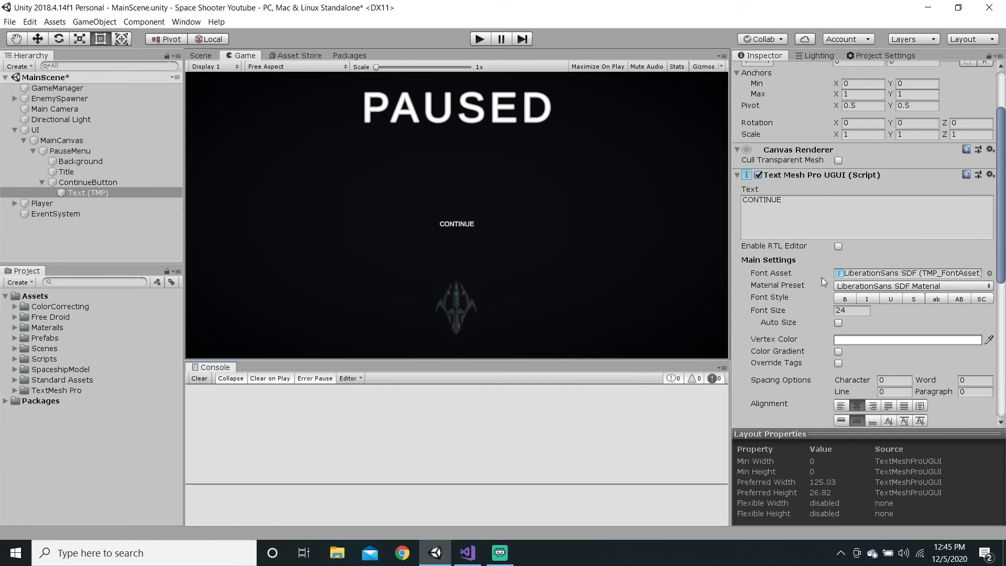
Set the font size of the CONTINUE label to 75, save the scene, and compare its scene and game views
click(864, 312)
text(60)
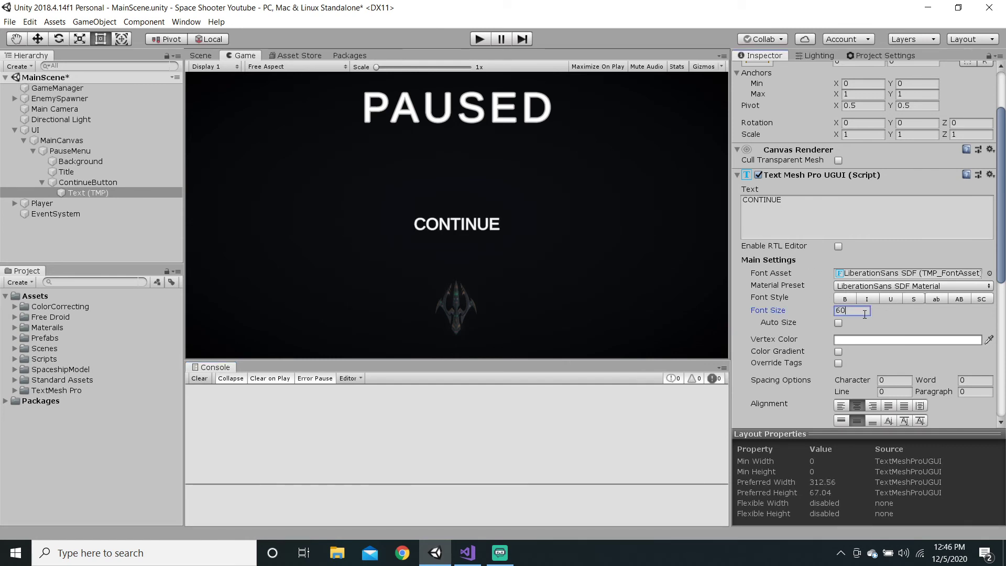
key(BackSpace)
key(BackSpace)
text(75)
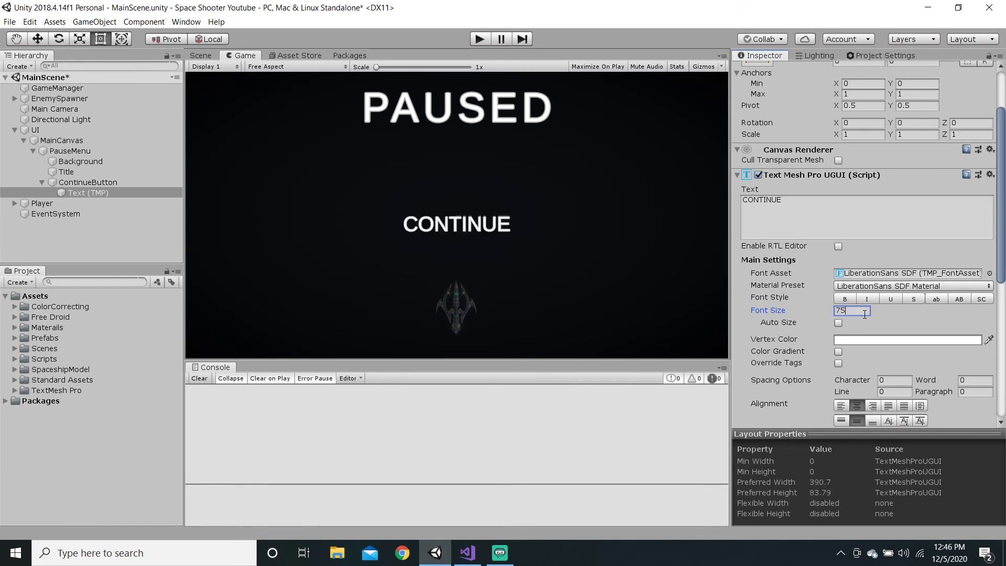
key(ctrl+s)
click(201, 56)
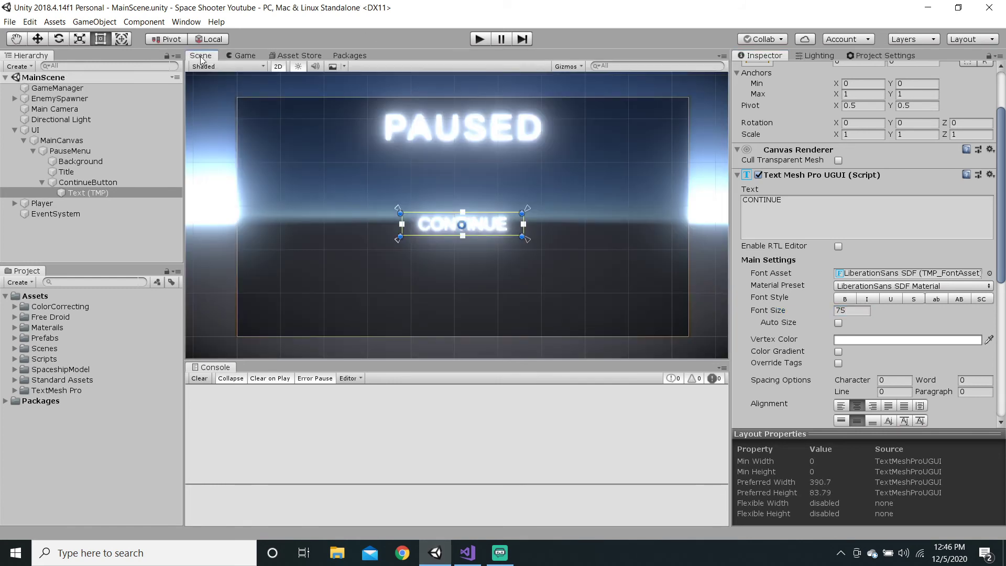
click(247, 56)
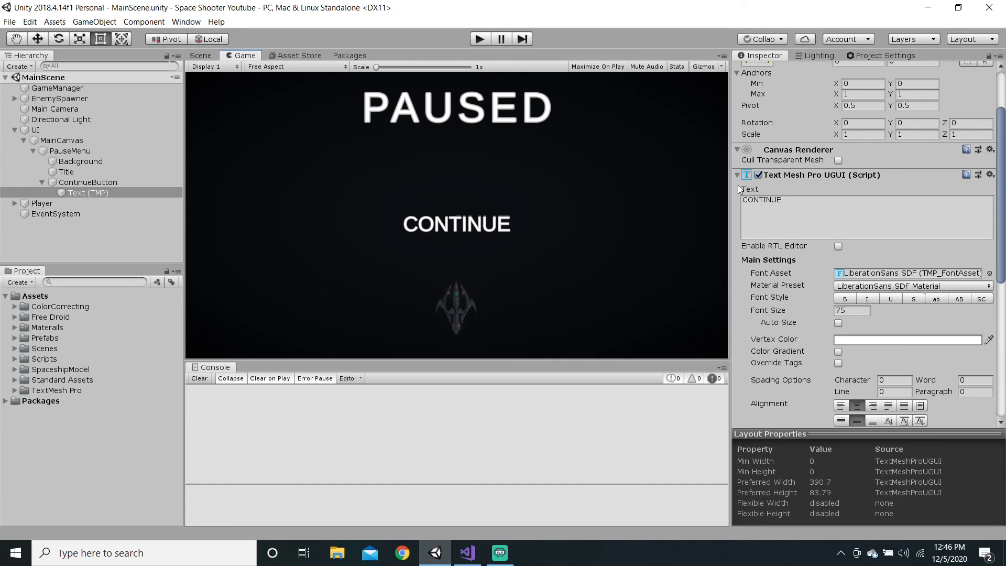
Increase the character spacing of the CONTINUE label to about 5.87 and save the scene
scroll(865, 246, down, 3)
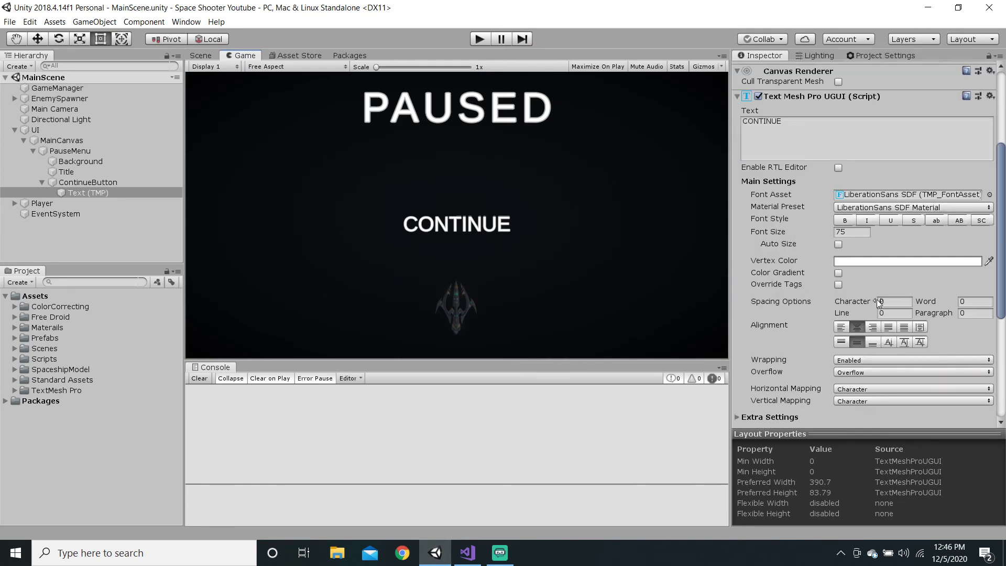
drag(872, 301, 9, 309)
key(ctrl+s)
click(202, 55)
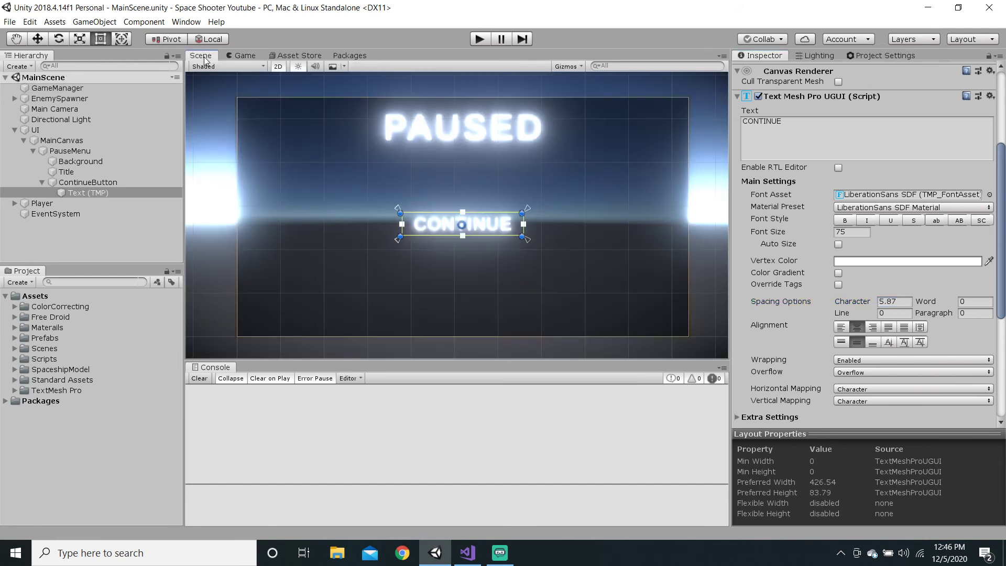
click(242, 55)
Rename the ContinueButton's label object to Text
scroll(952, 214, up, 5)
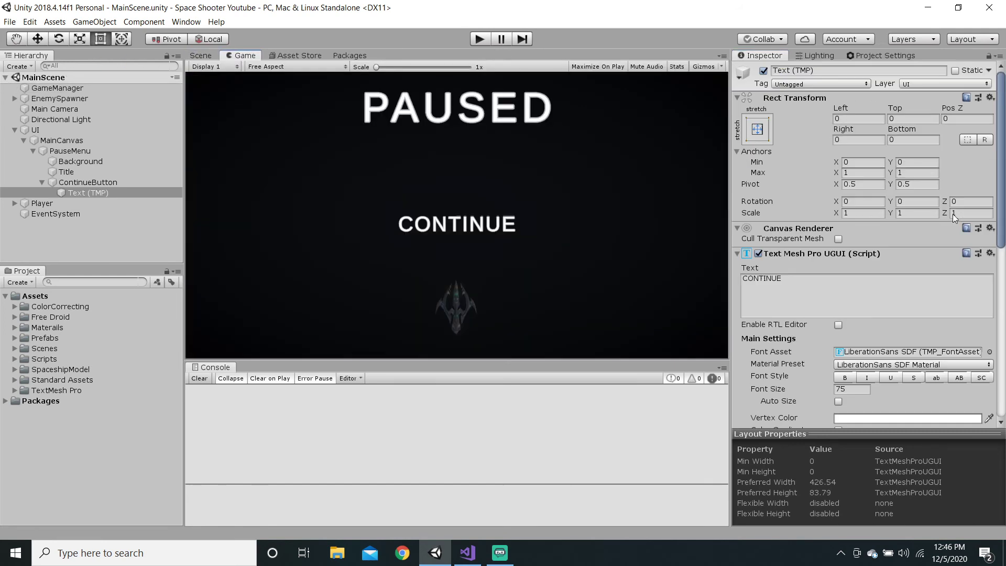
click(796, 71)
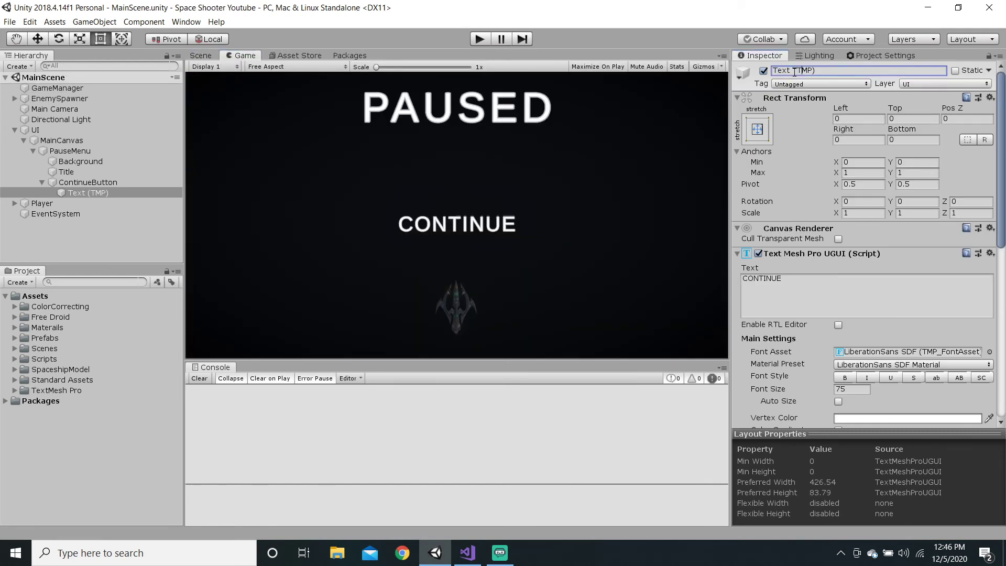
key(BackSpace)
key(BackSpace)
key(BackSpace)
key(BackSpace)
key(BackSpace)
key(Return)
Run the game, test the CONTINUE button's highlight and pressed response, and stop the game
click(480, 39)
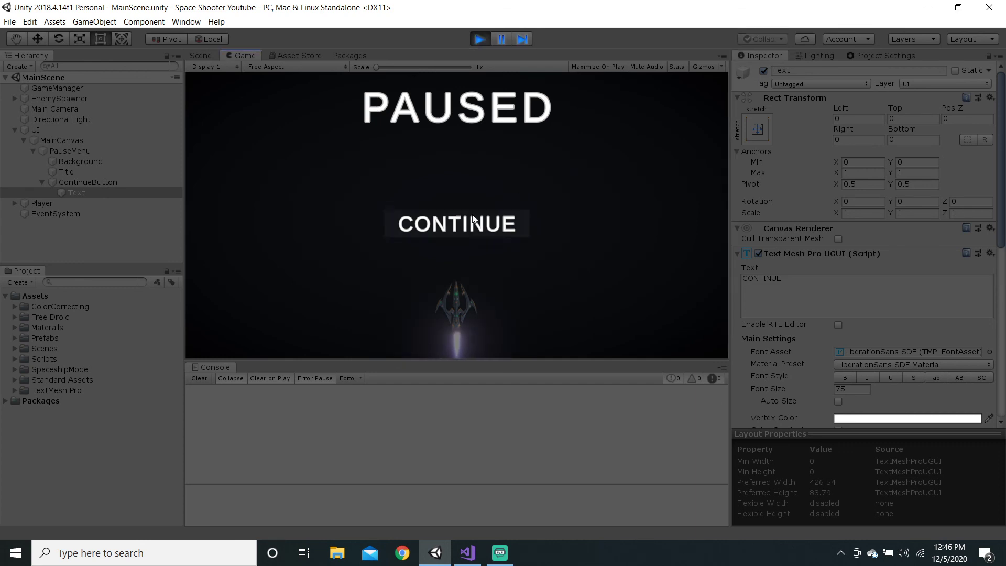
click(464, 226)
click(453, 221)
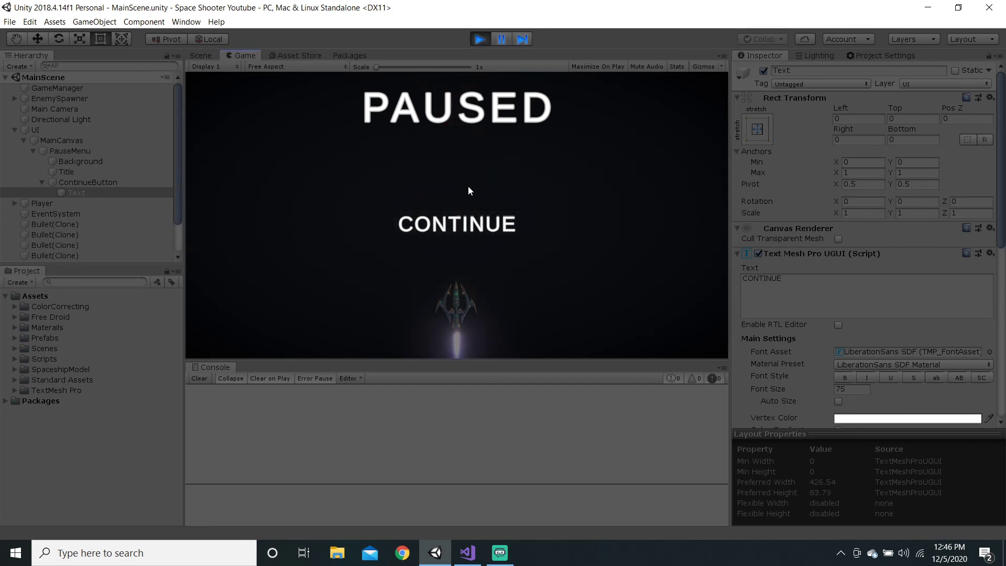
click(454, 220)
click(478, 40)
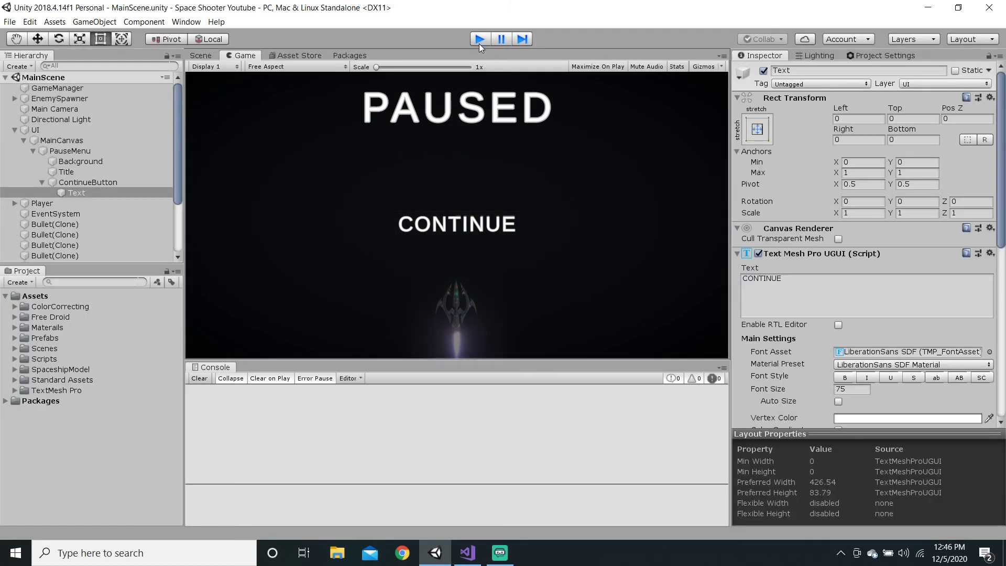
click(499, 552)
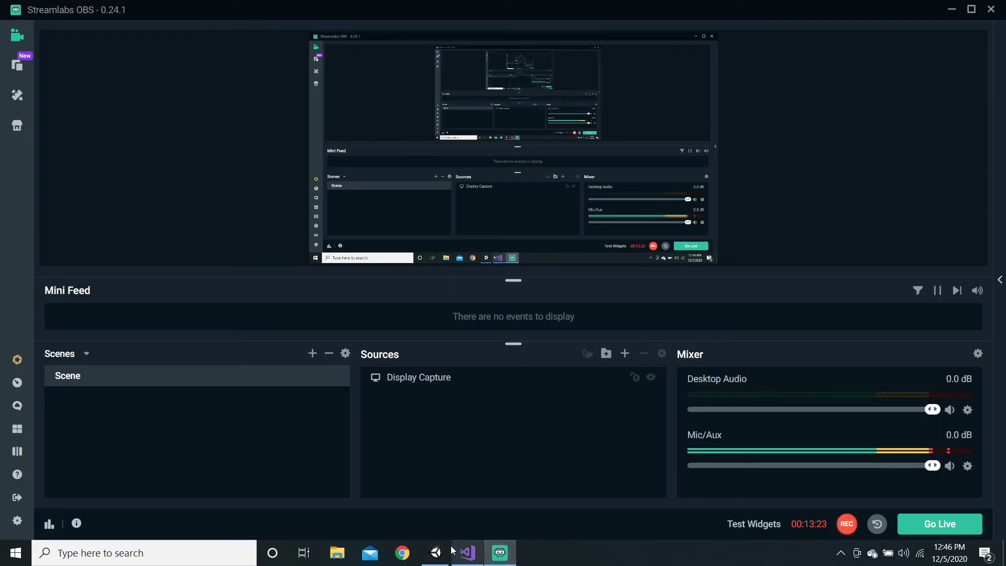
click(440, 545)
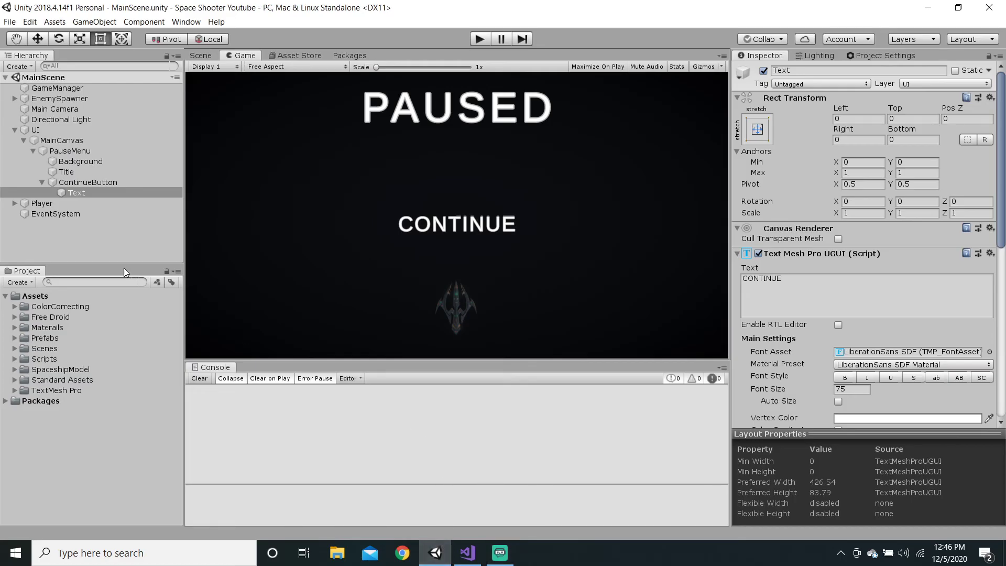
Duplicate the ContinueButton in the PauseMenu and rename the copy RestartButton
click(45, 183)
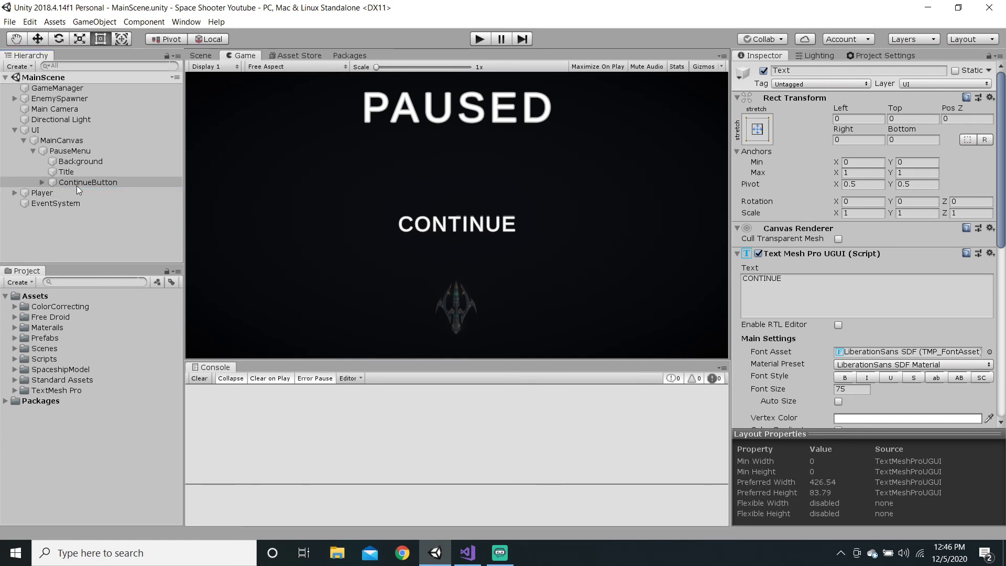
click(79, 184)
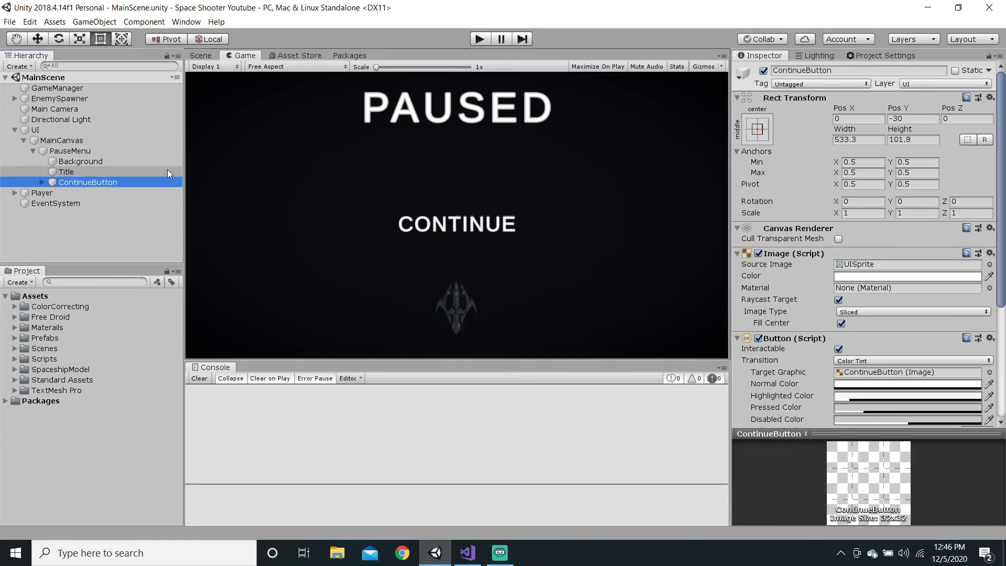
key(ctrl+d)
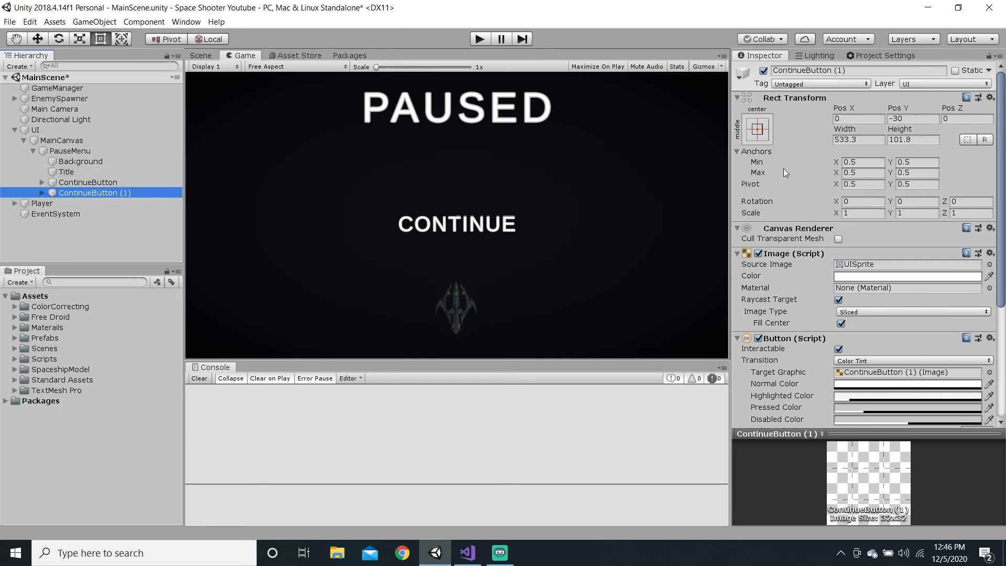
click(821, 71)
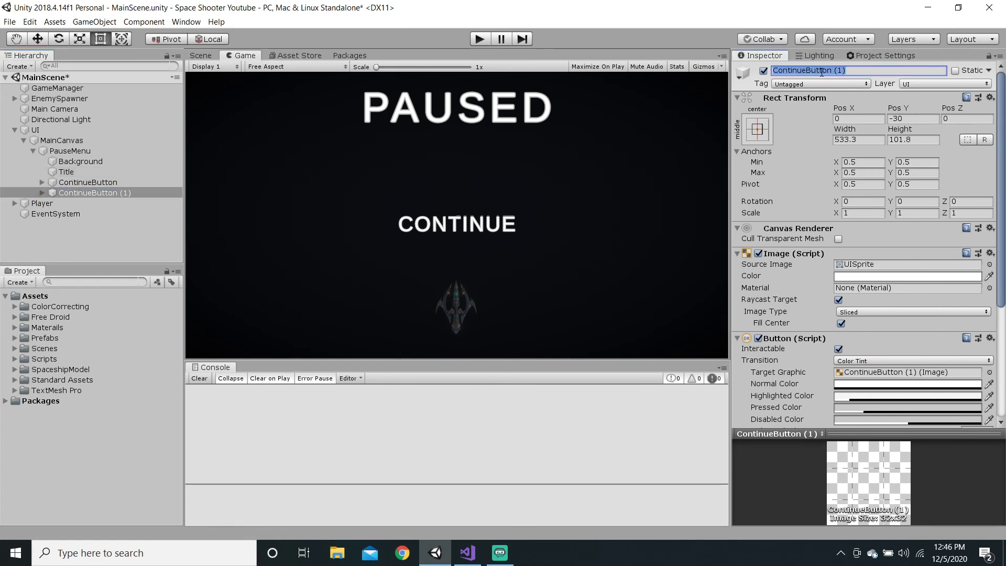
text(RestartBu)
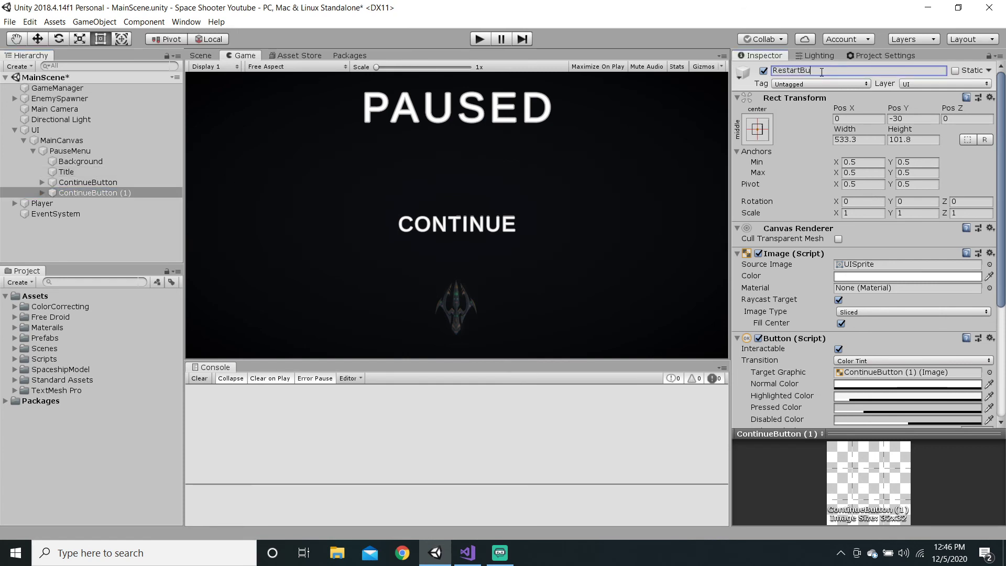
text(tton)
key(Return)
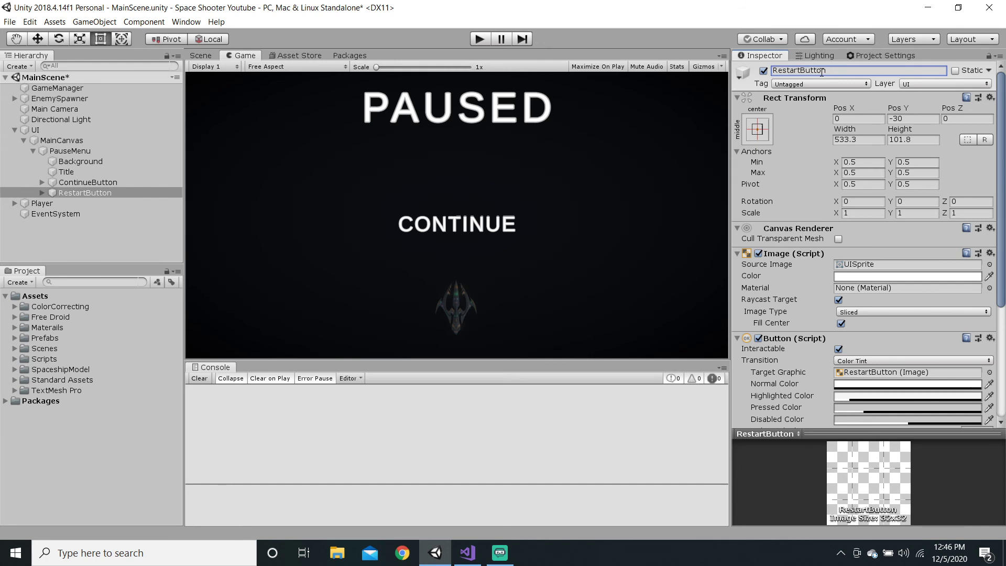
Move the RestartButton straight down below the ContinueButton to a Pos Y of about -139
click(198, 57)
click(37, 39)
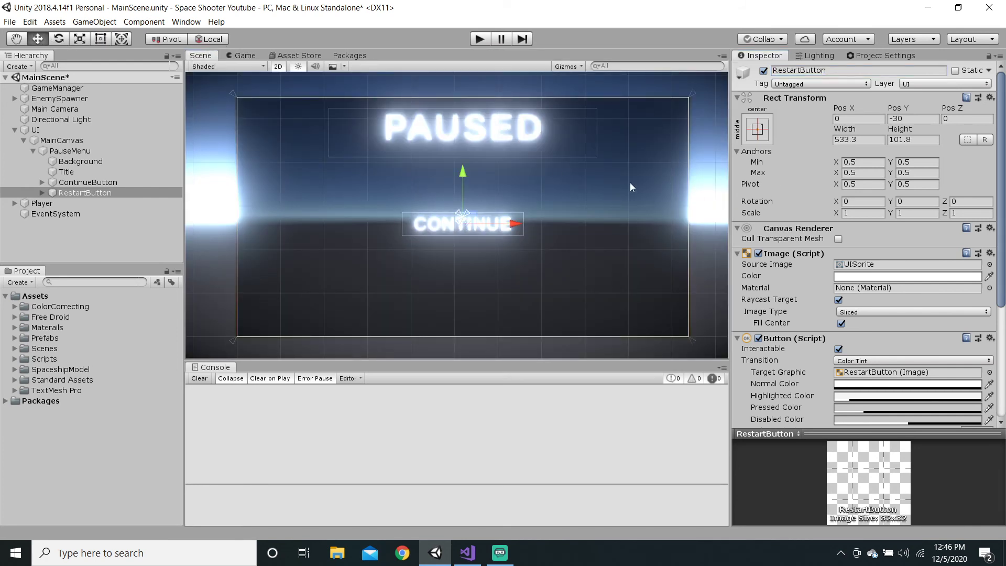
drag(463, 167, 466, 195)
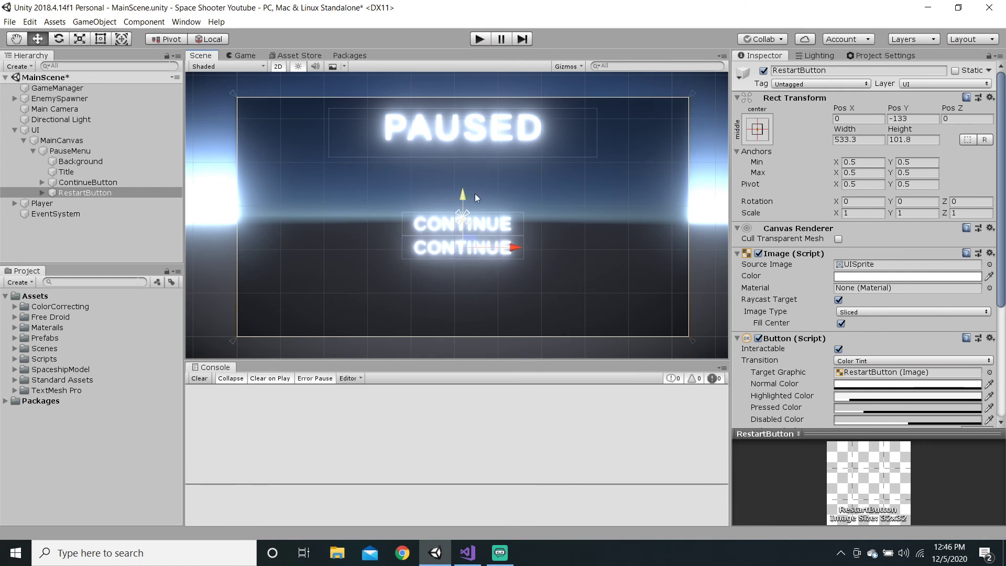
drag(463, 196, 463, 197)
scroll(517, 268, up, 10)
scroll(510, 261, down, 10)
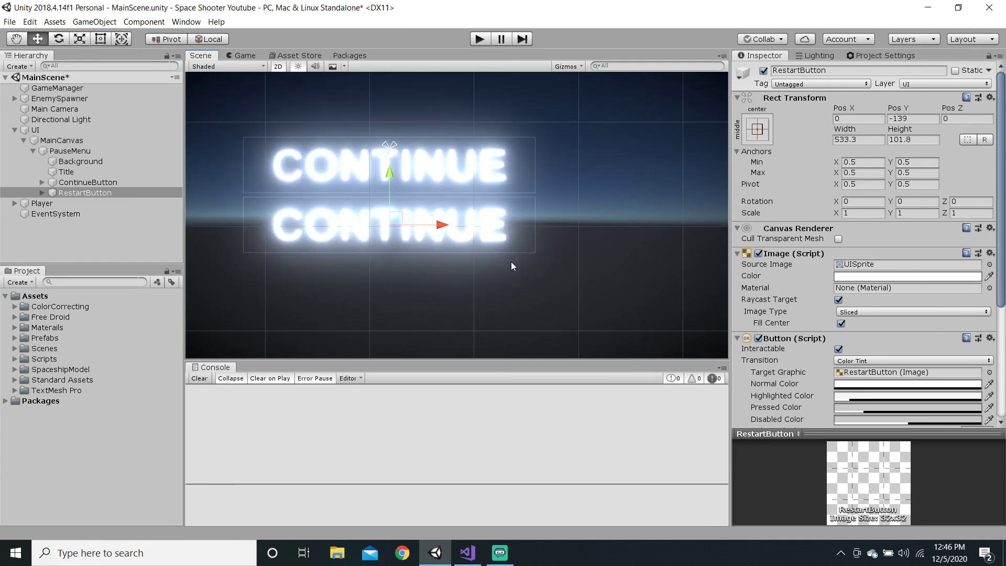
click(245, 55)
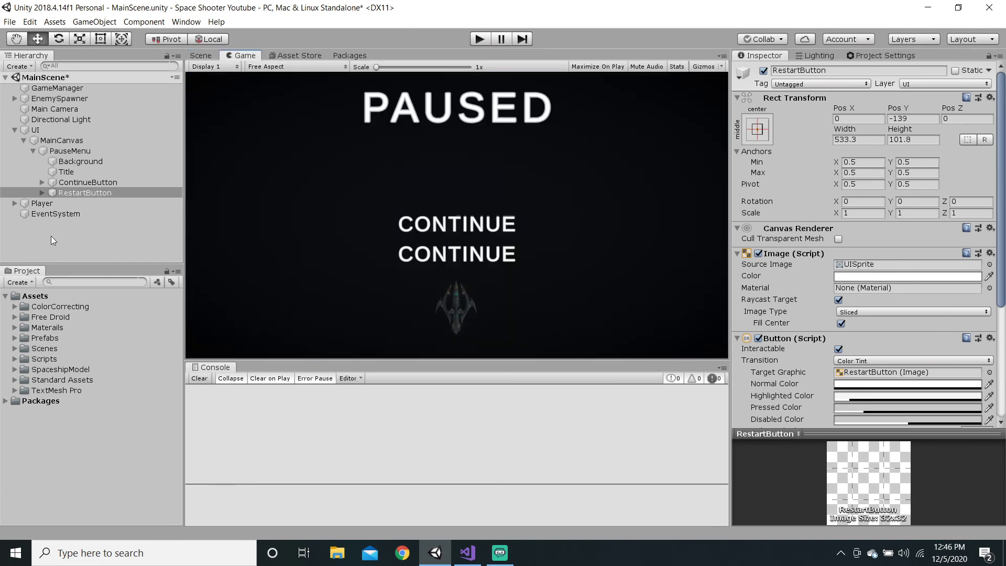
Change the RestartButton's label text to RESTART in capital letters and save the scene
click(42, 192)
click(75, 203)
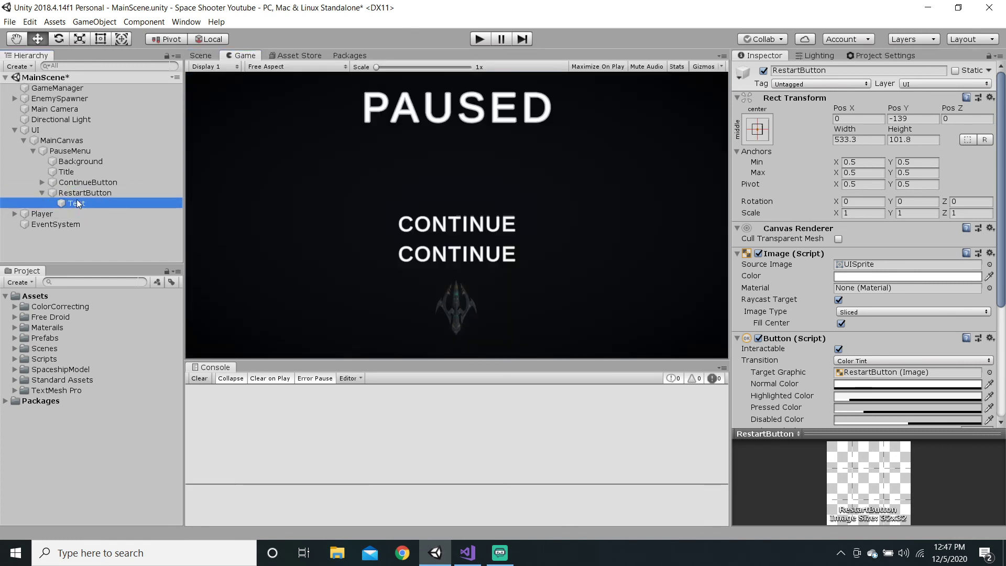
click(809, 283)
key(Caps_Lock)
text(RESTART)
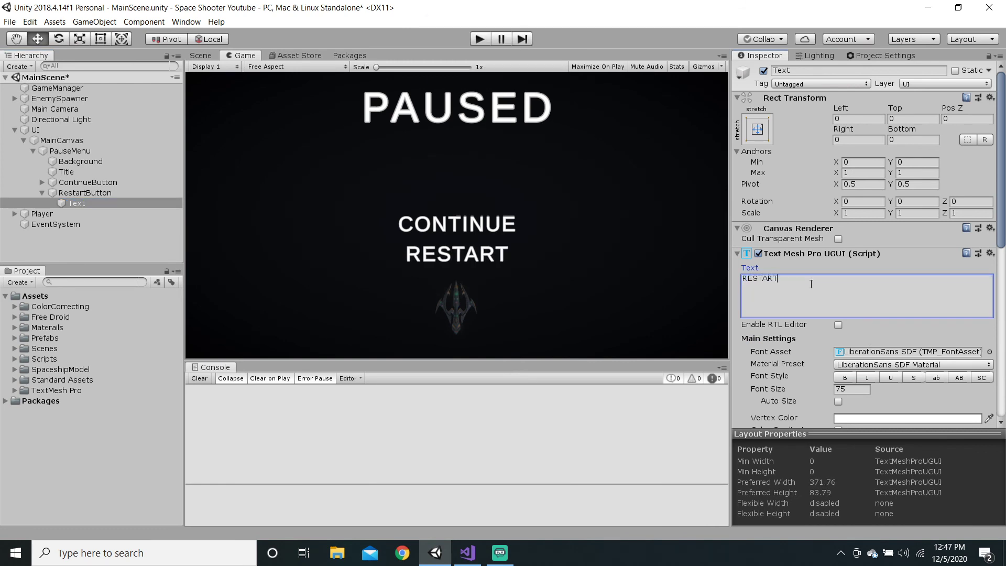
key(Caps_Lock)
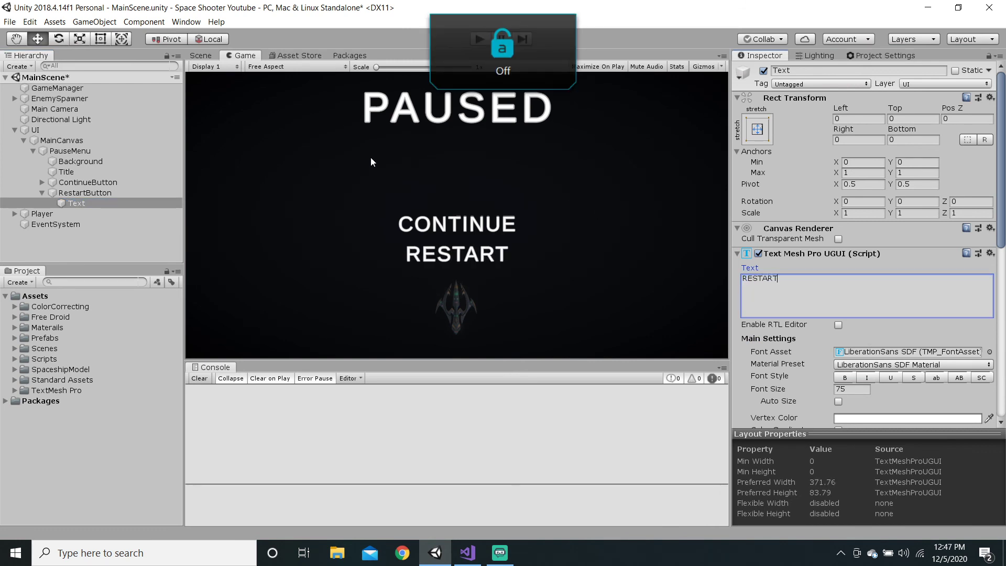
key(ctrl+s)
Move the RestartButton further down to a Pos Y of about -167 and save the scene
click(201, 55)
click(145, 192)
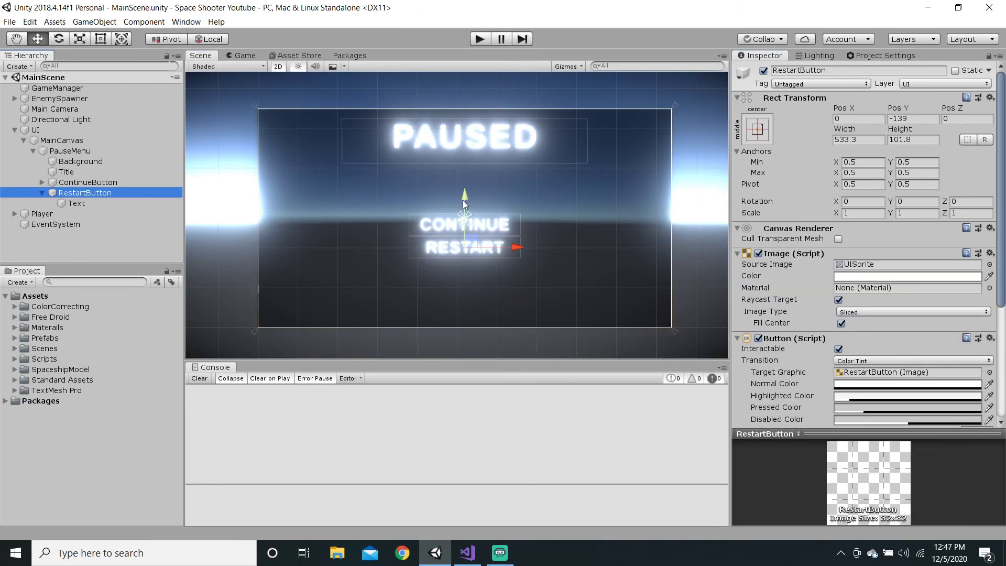
drag(463, 200, 461, 206)
click(233, 55)
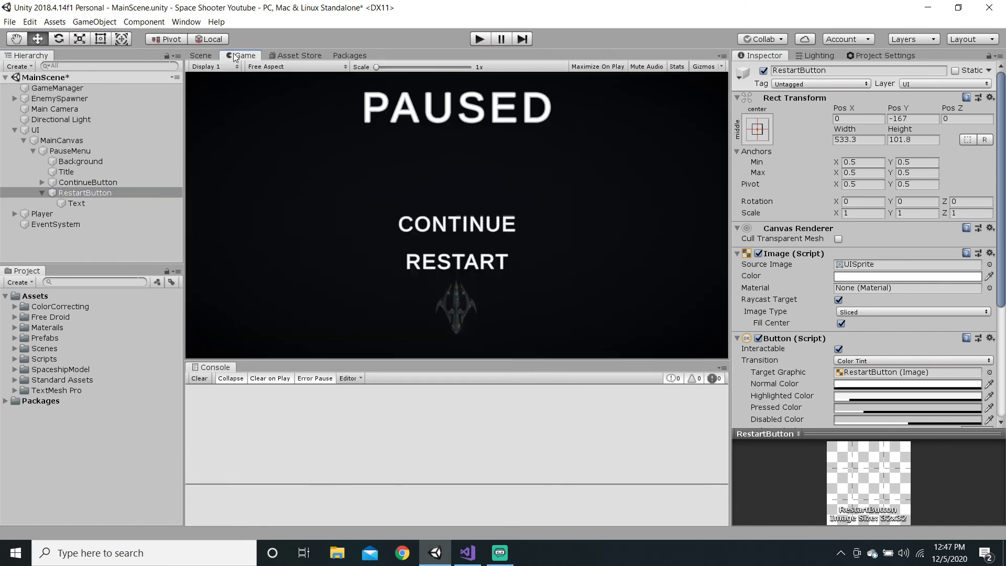
key(ctrl+s)
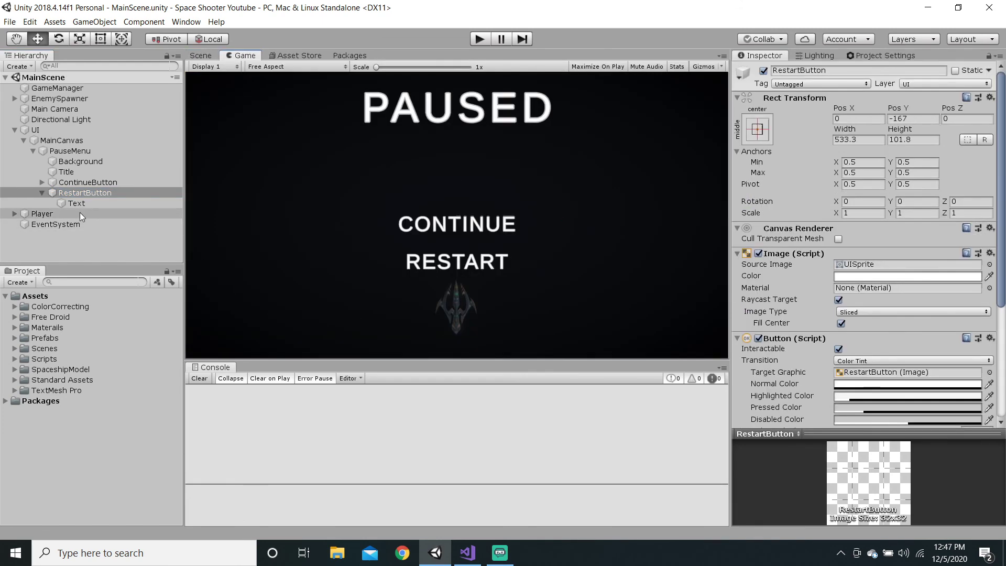
Duplicate the RestartButton in the PauseMenu and rename the copy QuitButton
click(42, 192)
key(ctrl+d)
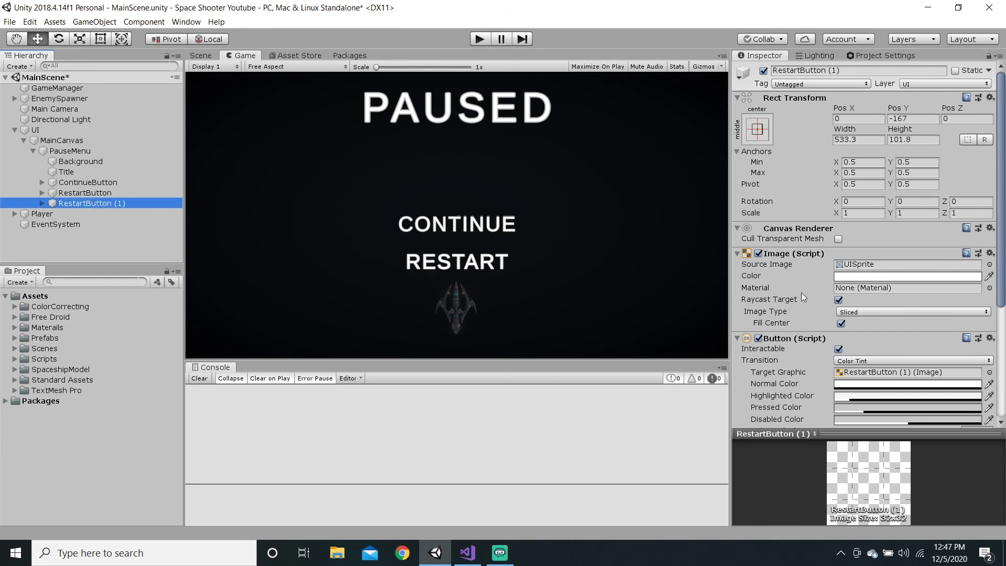
click(820, 71)
text(Q)
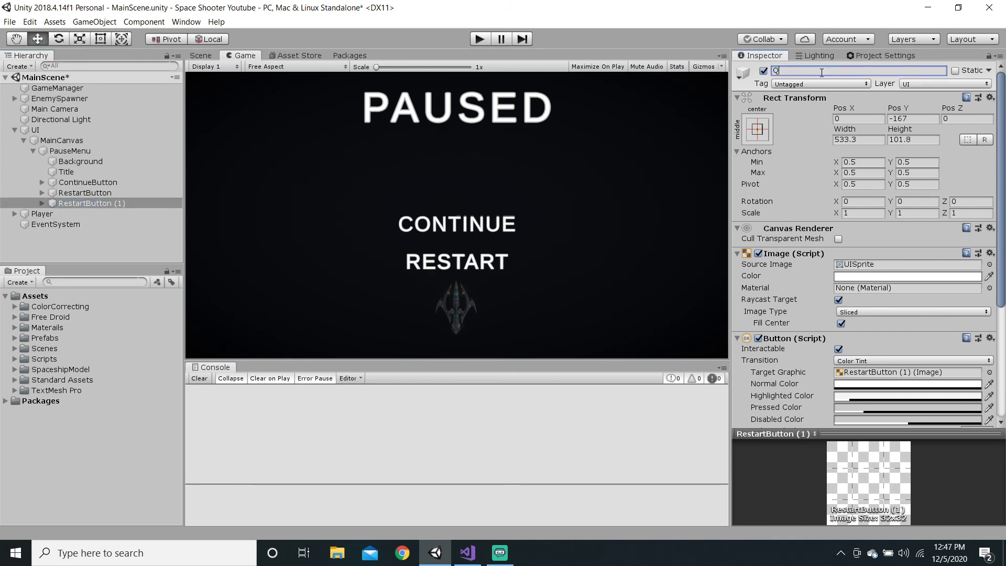
text(uitButton)
key(Return)
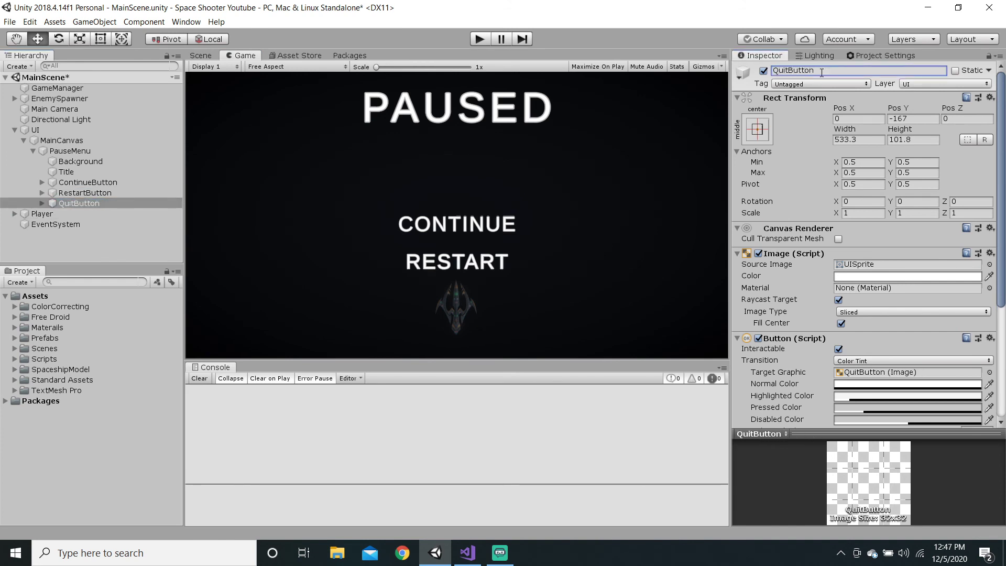
Change the QuitButton's label text to QUIT in capital letters
click(42, 203)
click(76, 214)
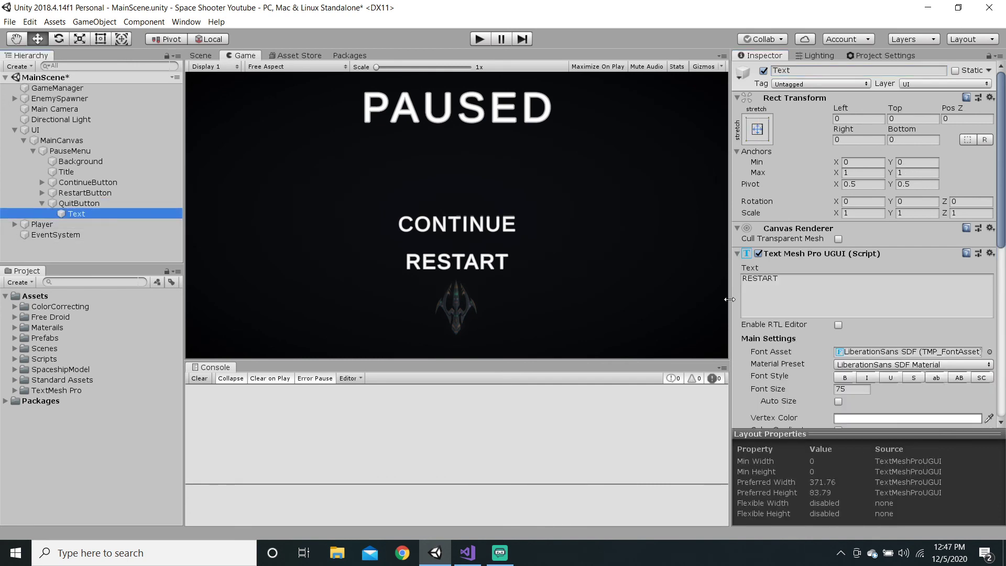
click(764, 288)
key(Caps_Lock)
text(QUIT)
key(Caps_Lock)
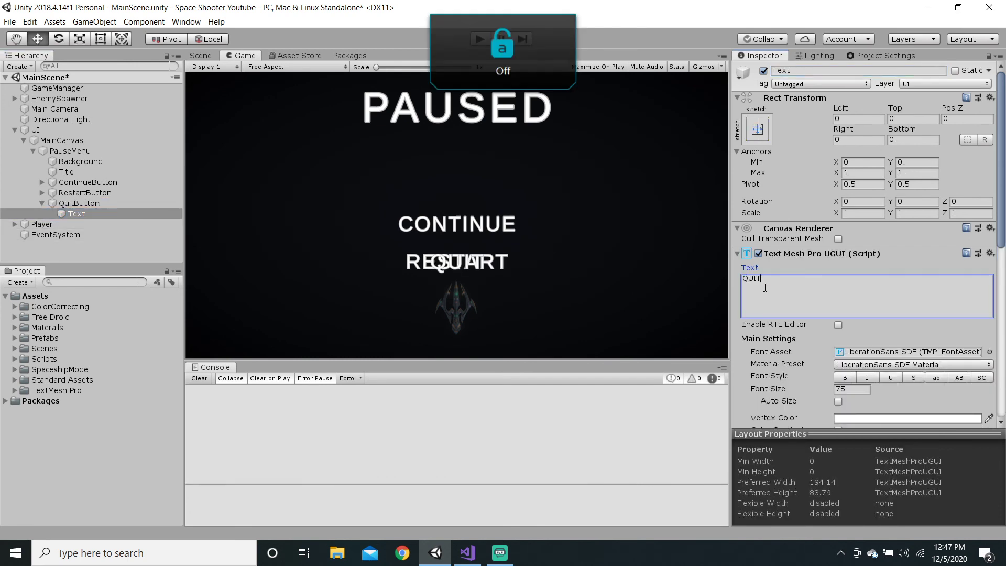
Move the QuitButton straight down below the RestartButton to a Pos Y of about -308
click(210, 55)
click(124, 205)
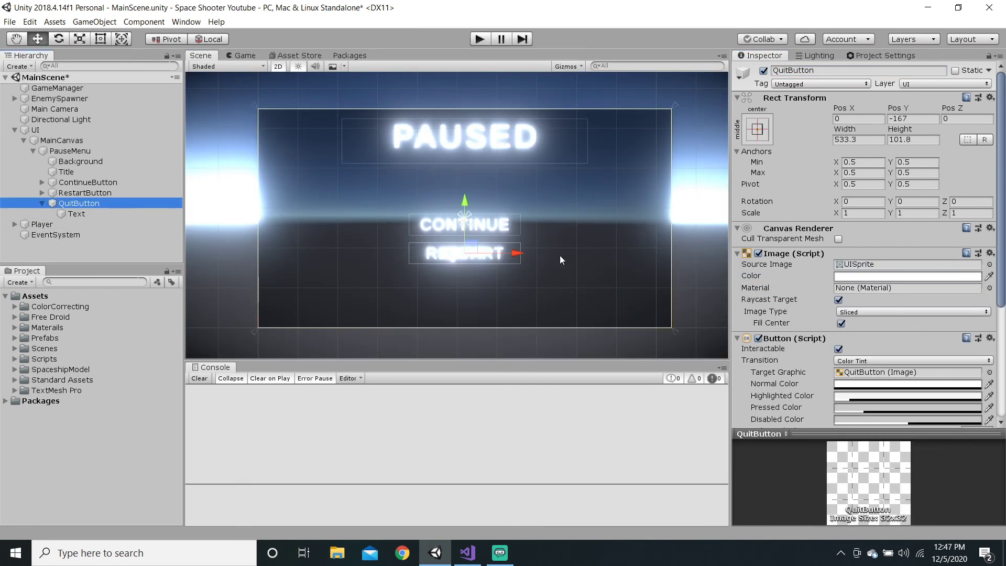
drag(465, 200, 467, 228)
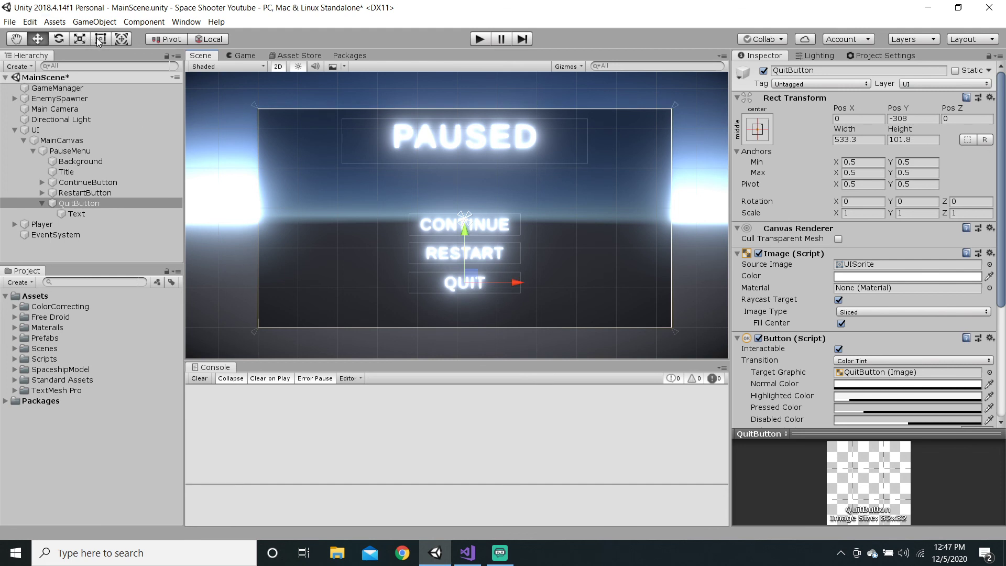
click(58, 39)
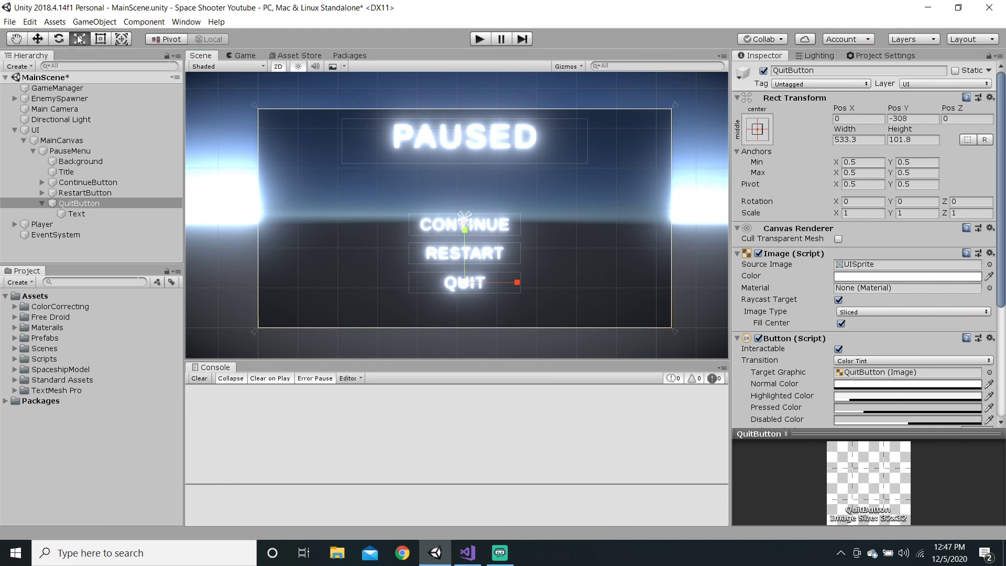
key(r)
click(100, 41)
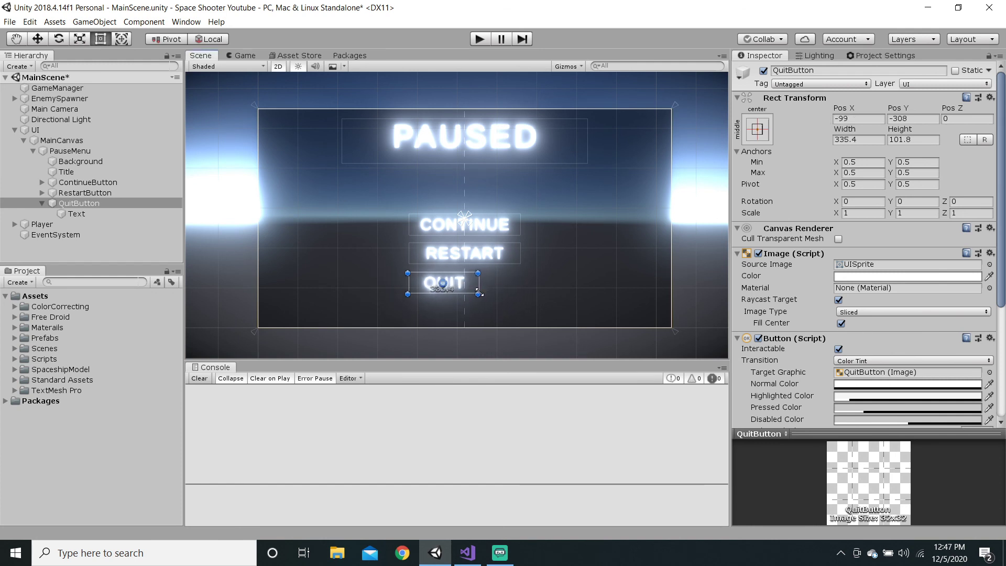
key(w)
key(e)
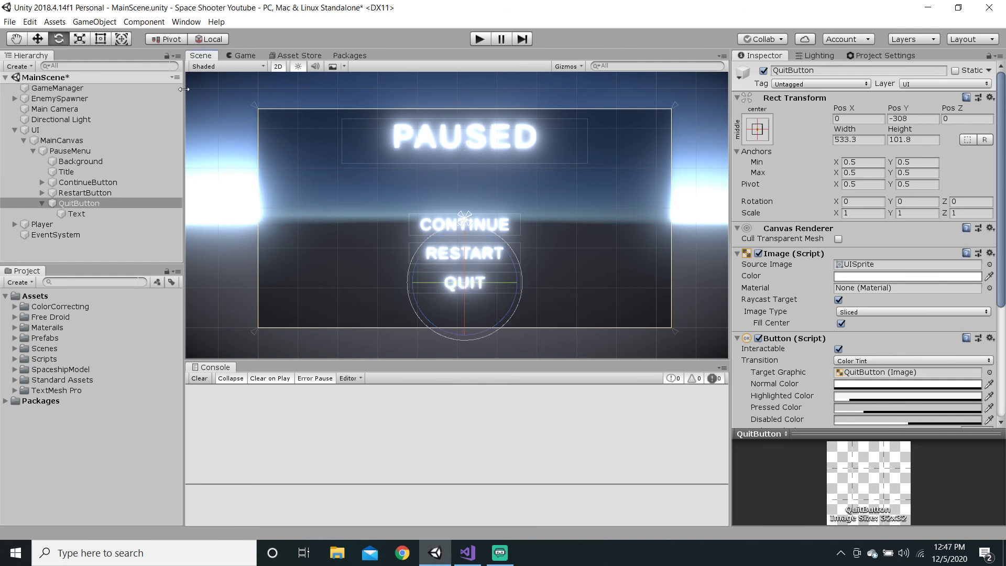
key(r)
key(e)
key(t)
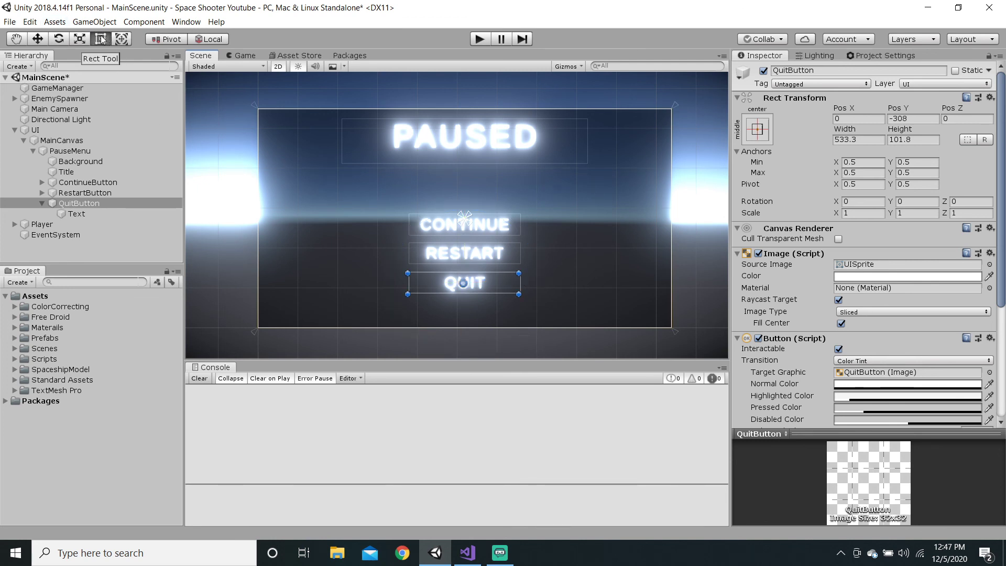
key(e)
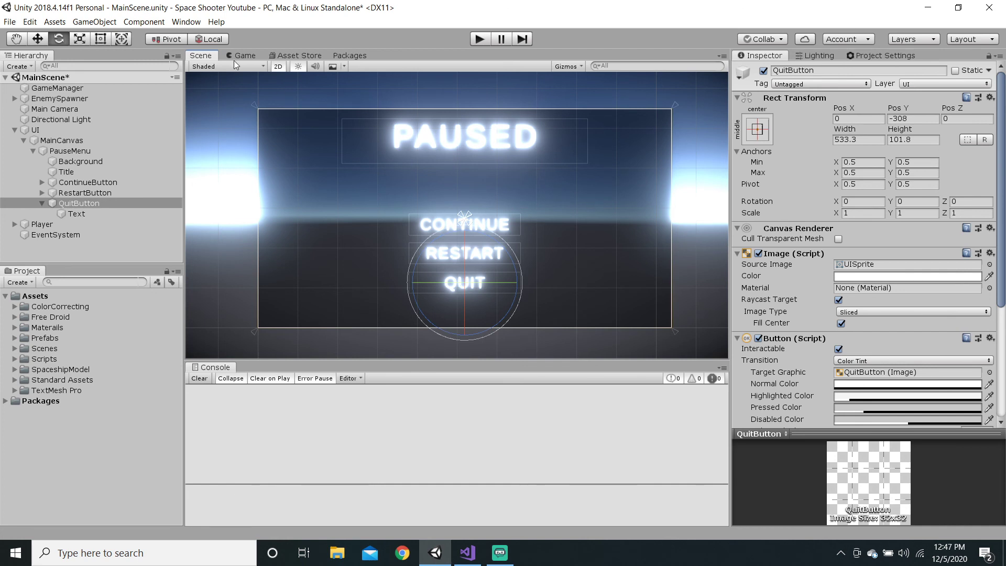
key(r)
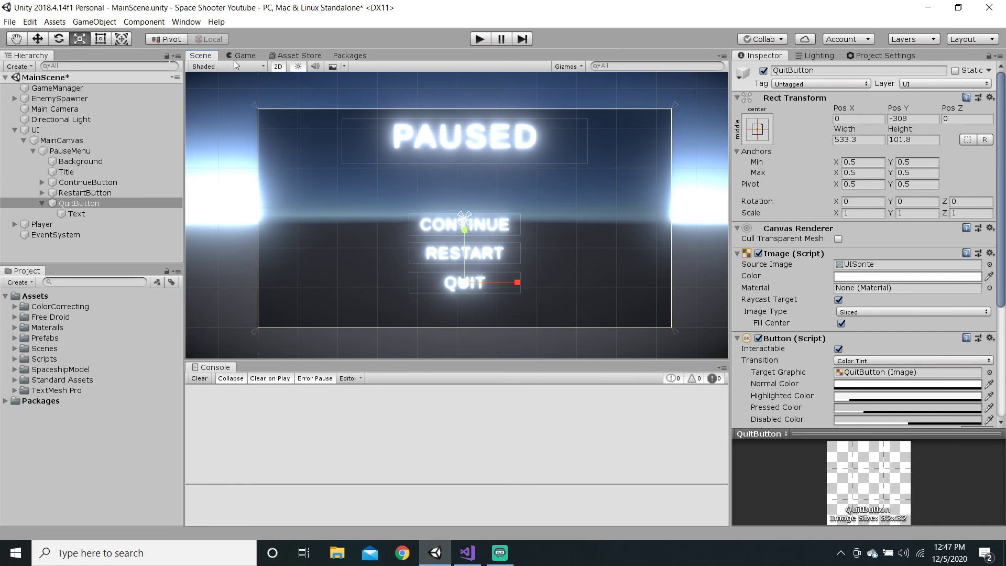
key(t)
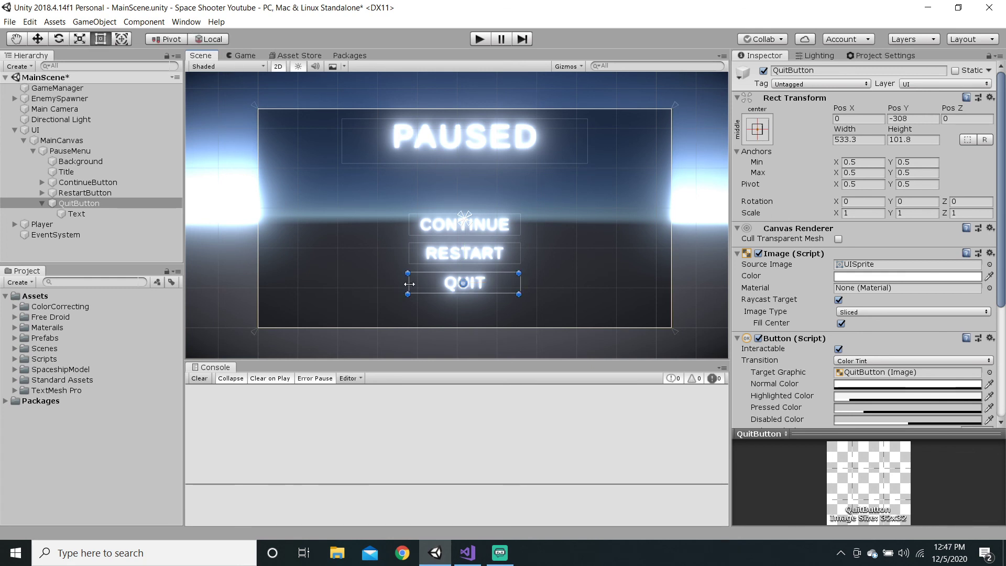
drag(409, 284, 430, 282)
click(171, 254)
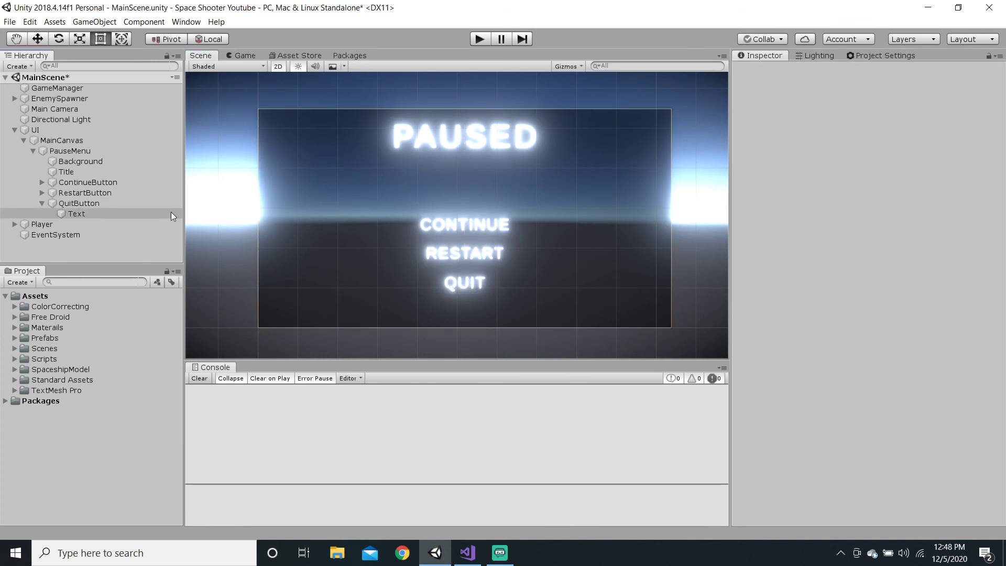
Save the scene, run the game briefly to check the pause menu buttons, and stop play mode
key(ctrl+s)
click(480, 39)
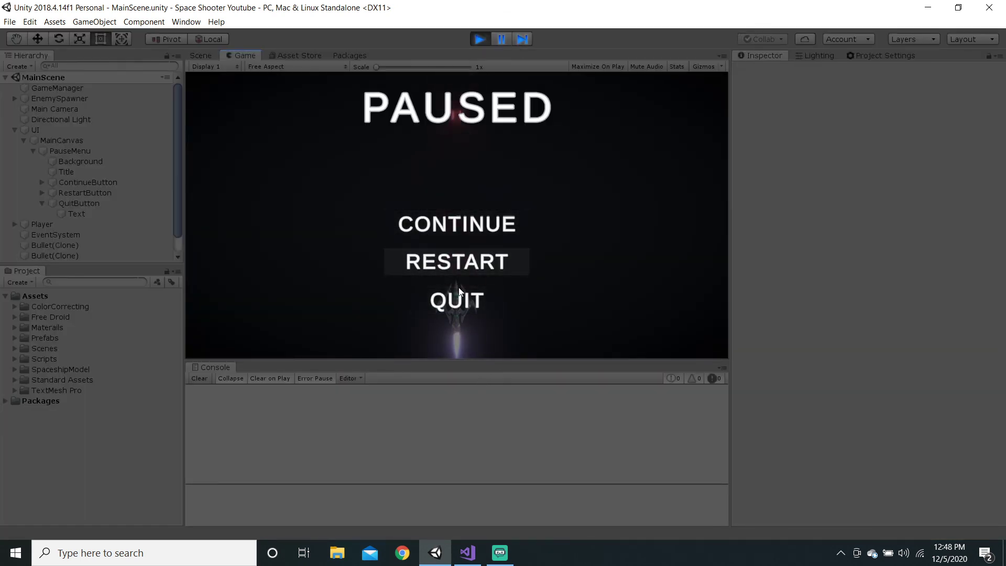
click(481, 37)
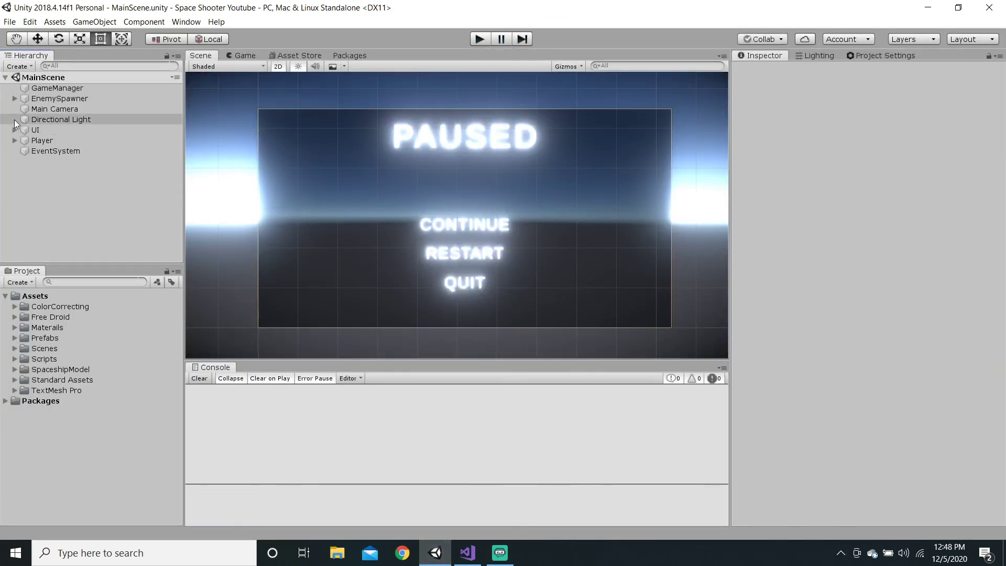
click(500, 553)
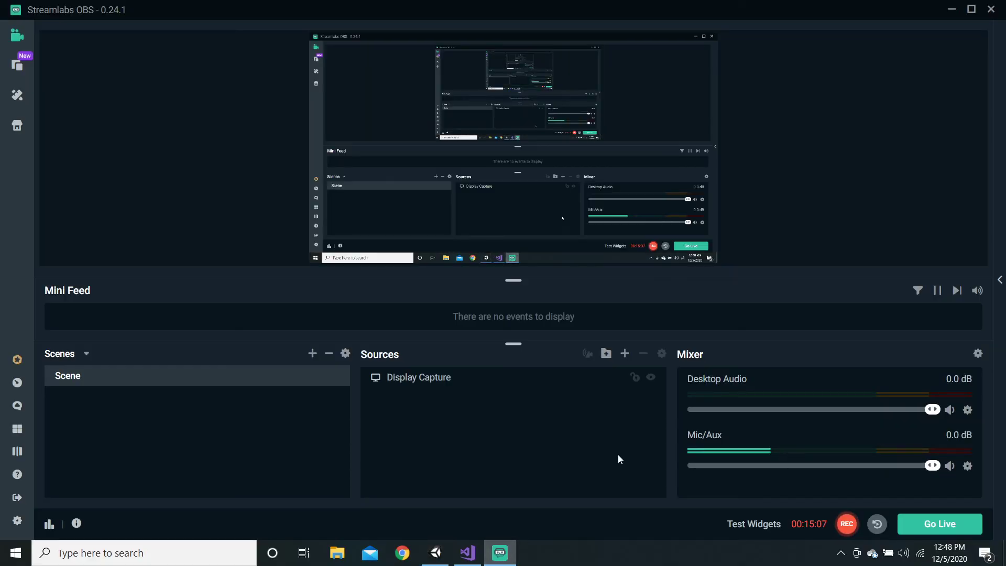